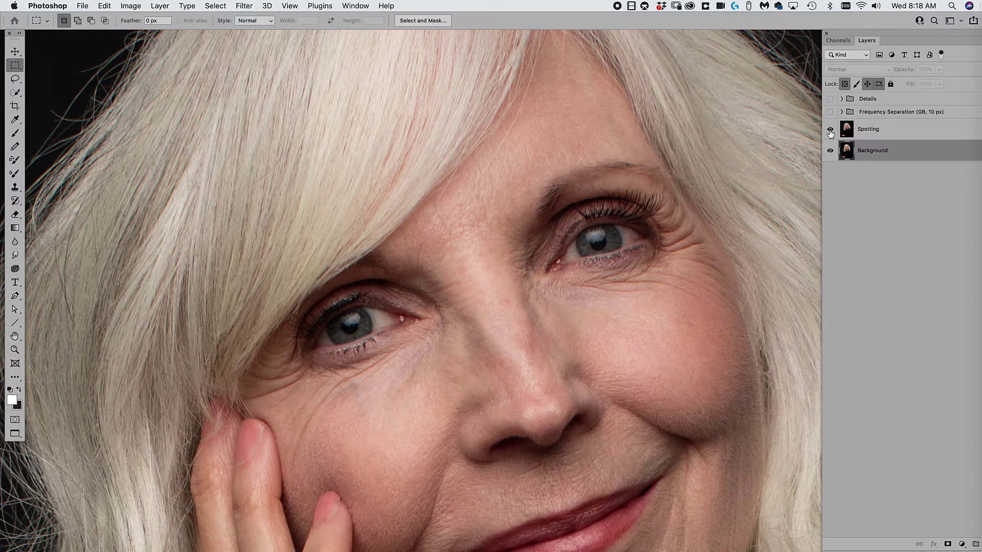
# - Toggle the Spotting layer to compare the portrait before and after spotting around the face, cheek and hand
pyautogui.click(828, 131)
pyautogui.moveTo(590, 258); pyautogui.dragTo(633, 162)
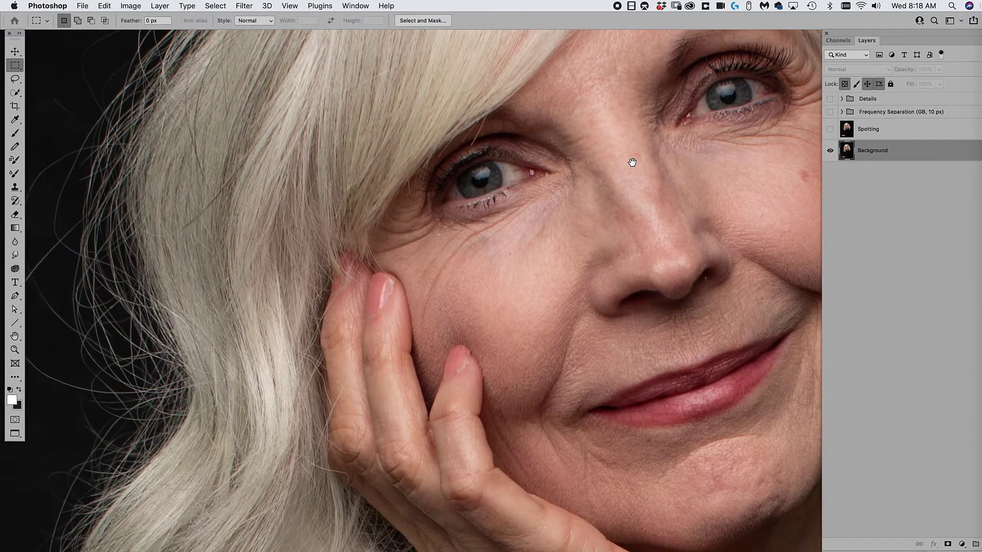
pyautogui.click(830, 131)
pyautogui.click(829, 132)
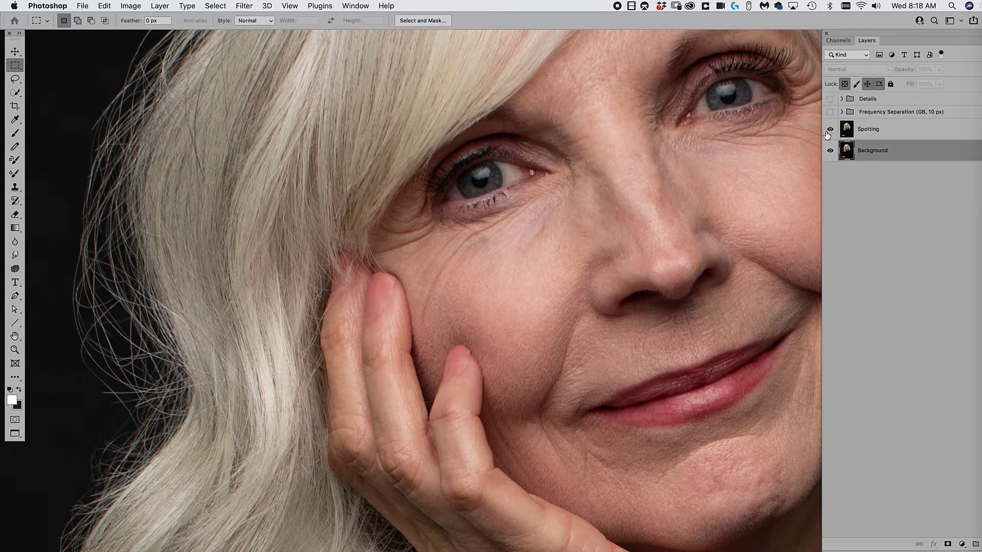
pyautogui.click(829, 132)
pyautogui.moveTo(431, 316); pyautogui.dragTo(523, 130)
pyautogui.click(829, 131)
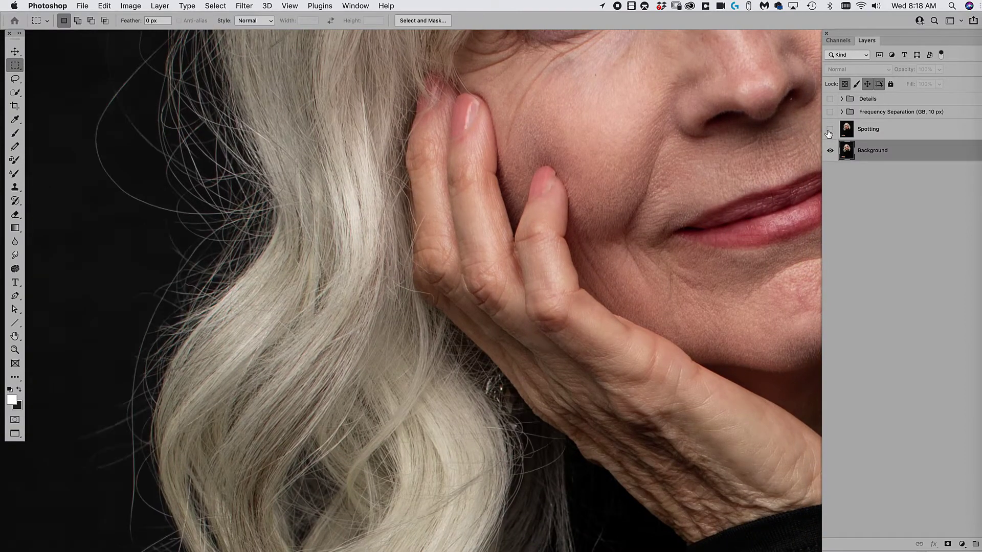
pyautogui.click(829, 131)
# - Compare the hair and forehead with the Spotting layer off and on, including a view of the whole head
pyautogui.scroll(10, 819, 134)
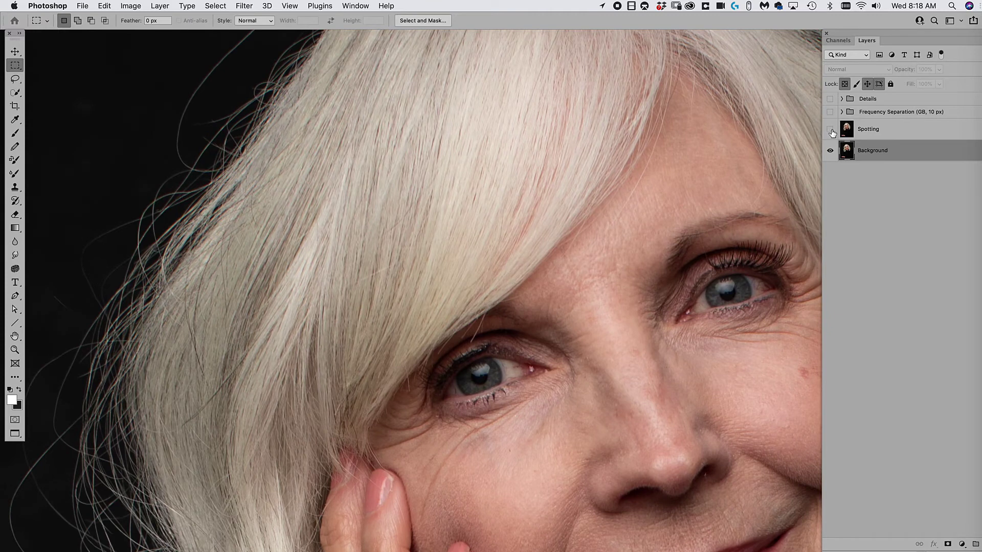
pyautogui.click(830, 131)
pyautogui.click(830, 131)
pyautogui.keyDown('alt'); pyautogui.click(659, 236); pyautogui.keyUp('alt')
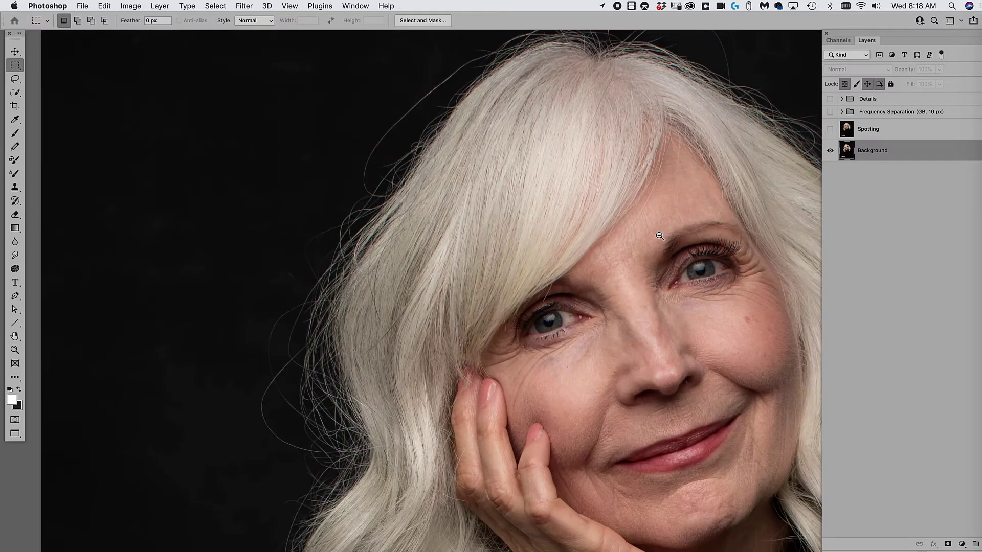
pyautogui.moveTo(659, 235); pyautogui.dragTo(517, 265)
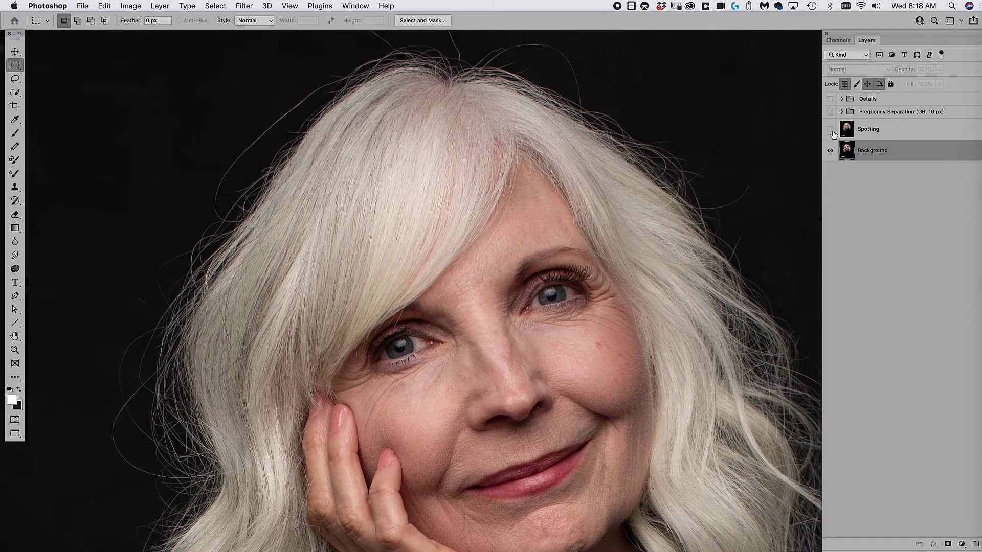
pyautogui.click(830, 129)
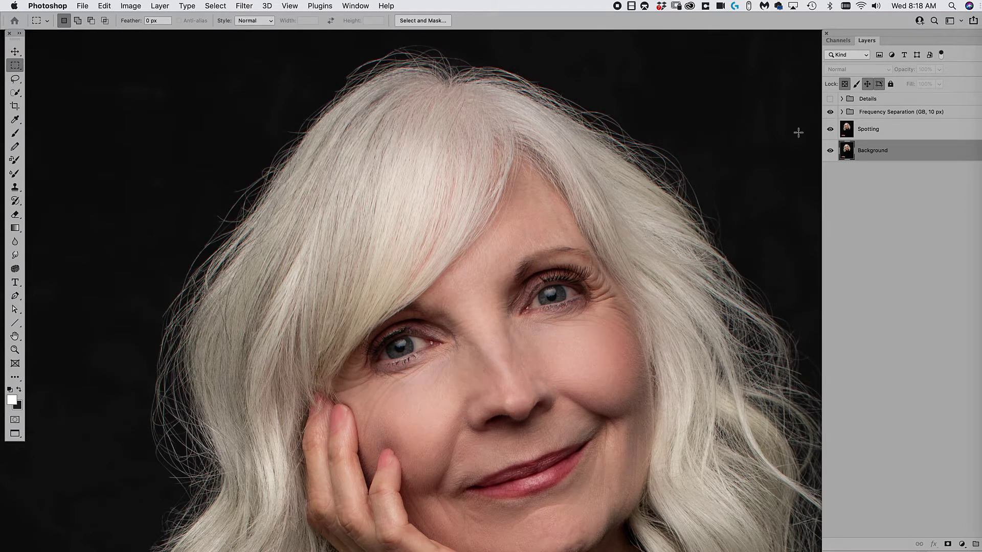
# - Toggle the Frequency Separation (GB, 10 px) group to compare the skin smoothing across the whole face
pyautogui.moveTo(582, 283); pyautogui.dragTo(569, 174)
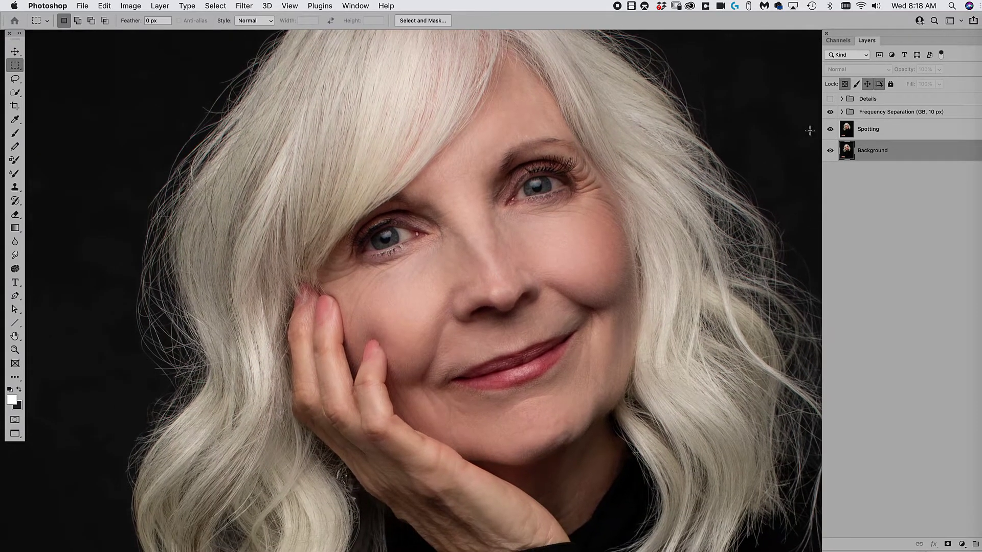
pyautogui.click(830, 113)
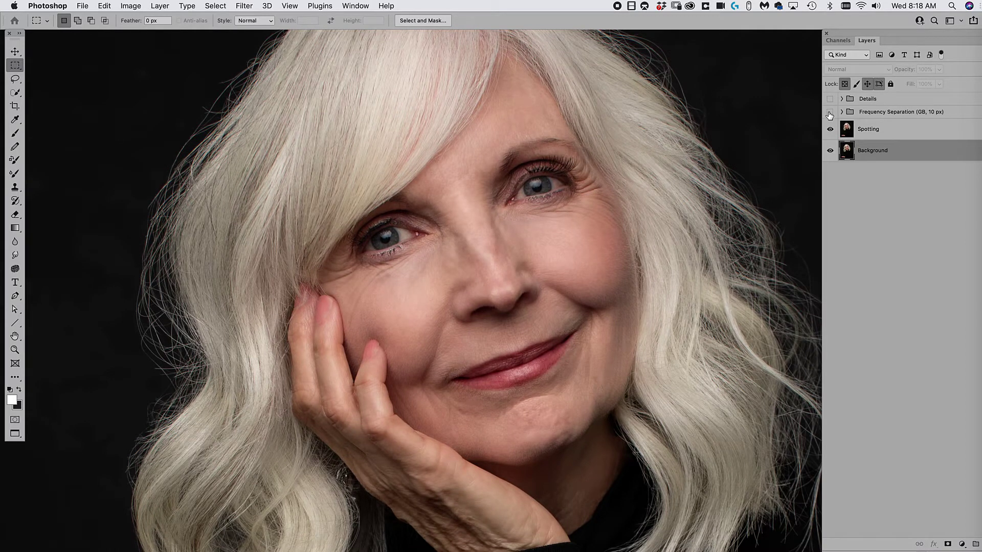
pyautogui.click(829, 114)
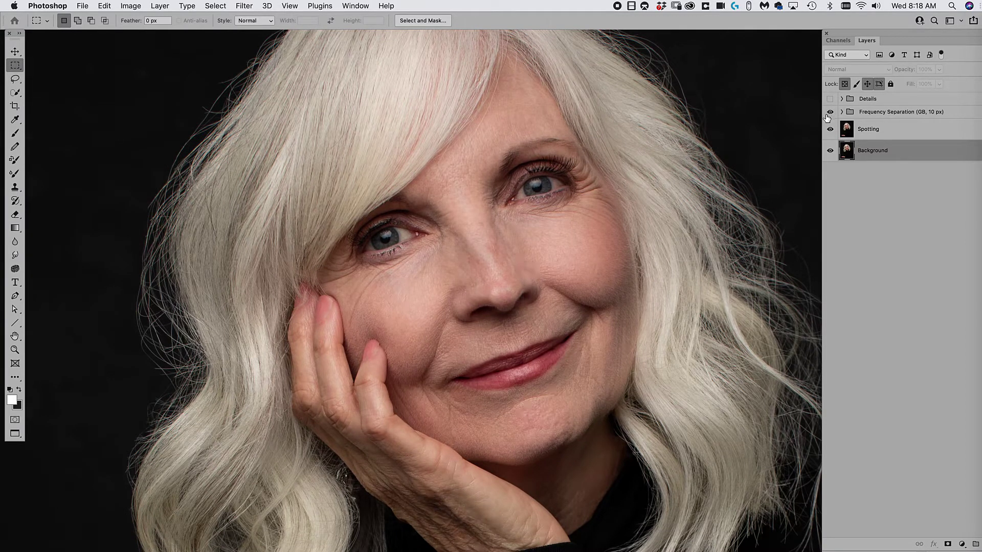
pyautogui.click(830, 113)
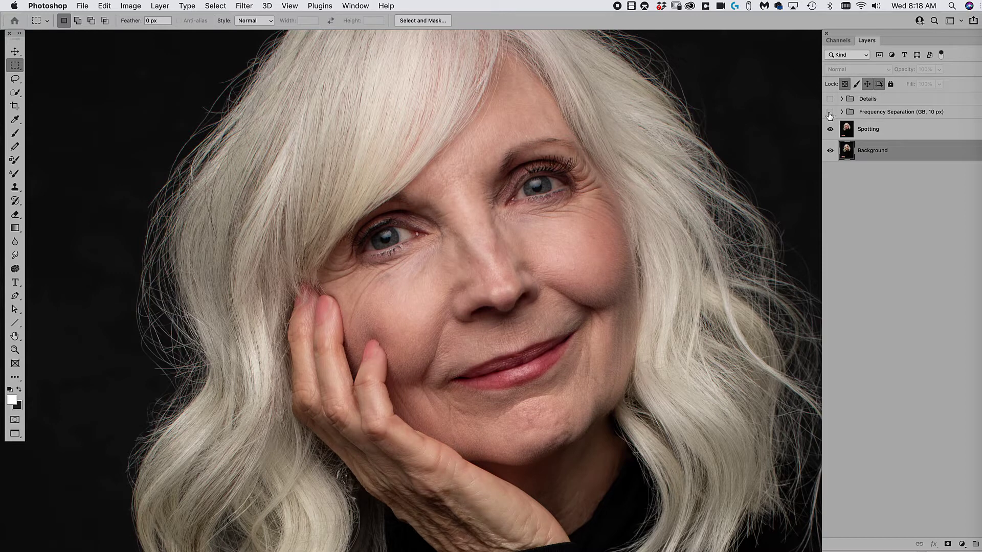
pyautogui.click(830, 112)
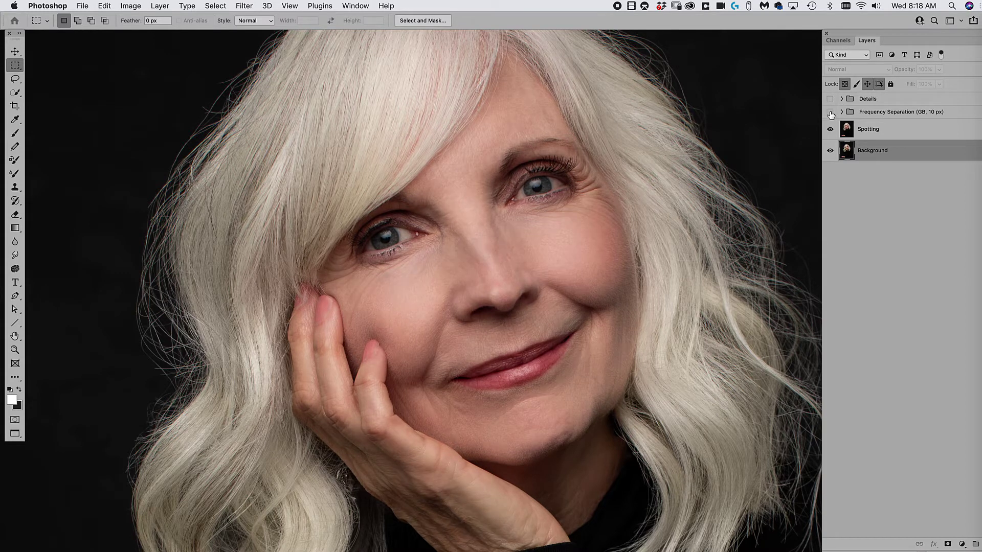
pyautogui.click(830, 113)
pyautogui.click(830, 113)
# - Toggle the Details group to compare the portrait with and without its enhancements to the eyes, skin and hair
pyautogui.click(830, 99)
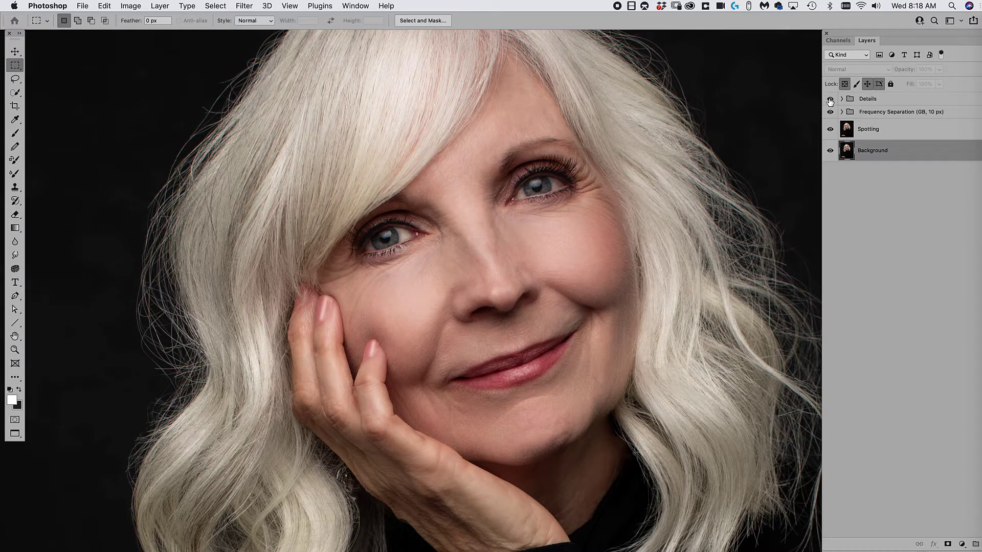
pyautogui.click(830, 100)
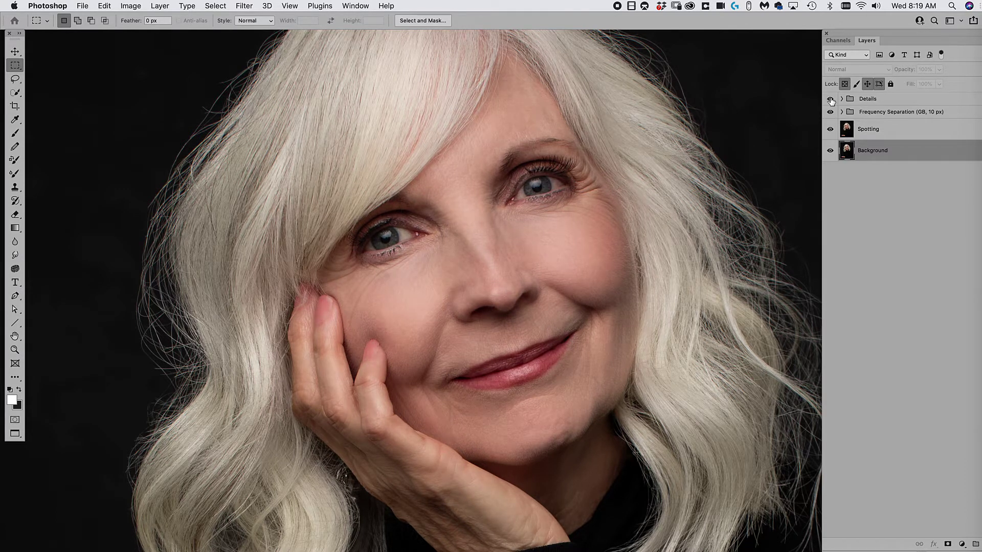
pyautogui.click(830, 99)
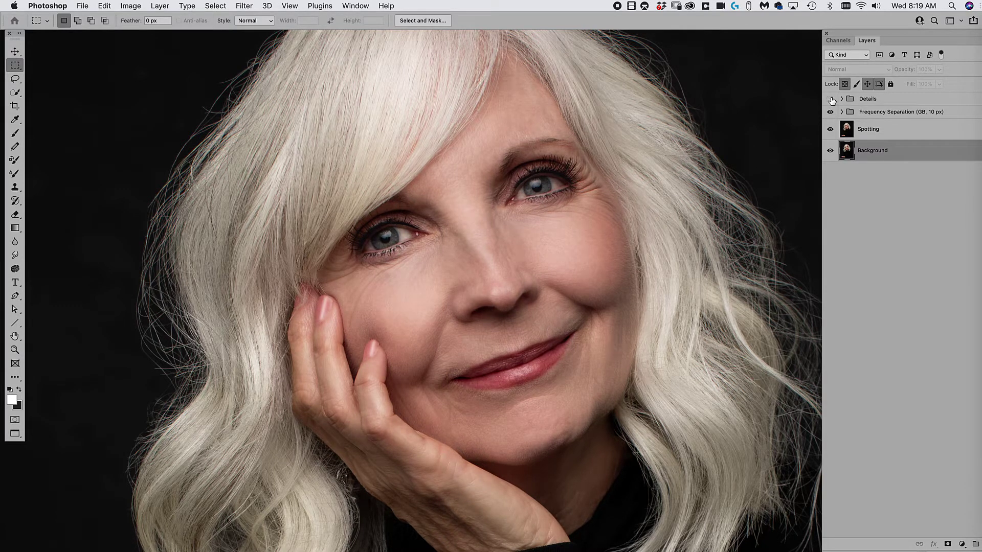
pyautogui.click(831, 99)
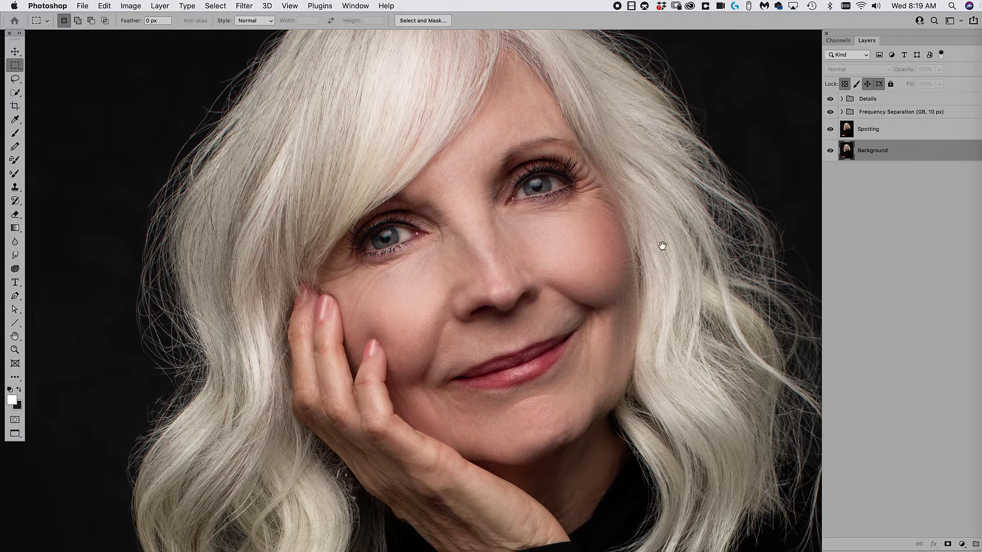
pyautogui.moveTo(658, 245); pyautogui.dragTo(683, 179)
pyautogui.click(830, 99)
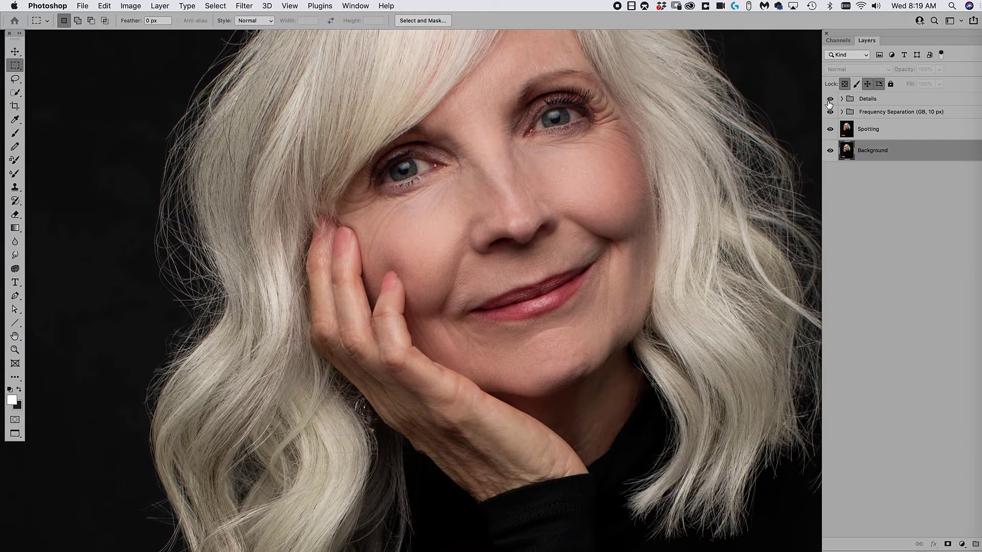
pyautogui.click(829, 100)
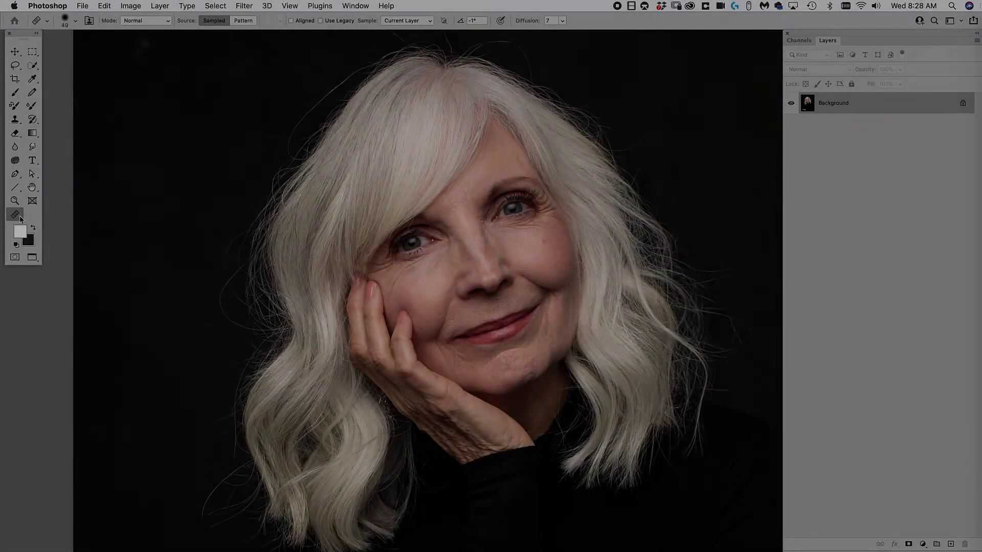
pyautogui.click(21, 221)
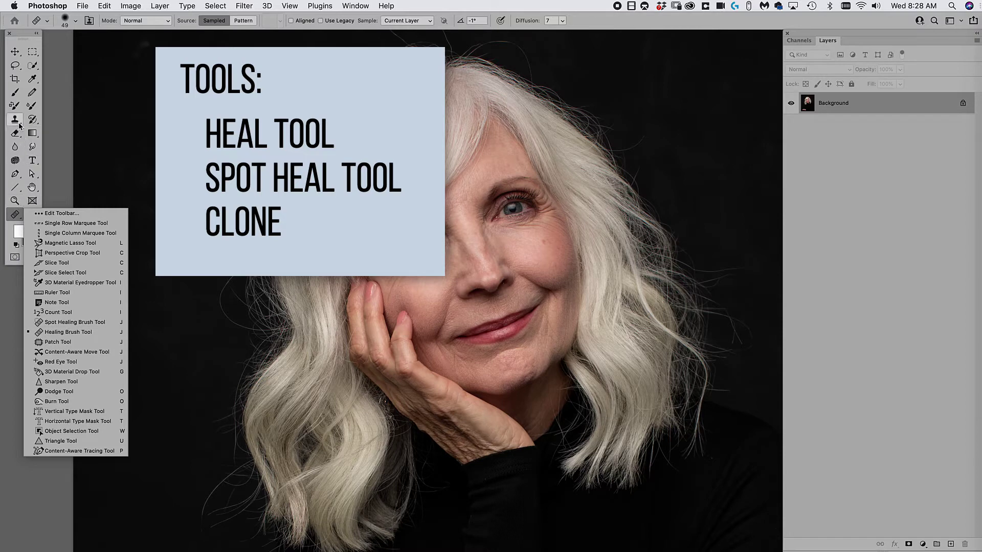
pyautogui.press('Escape')
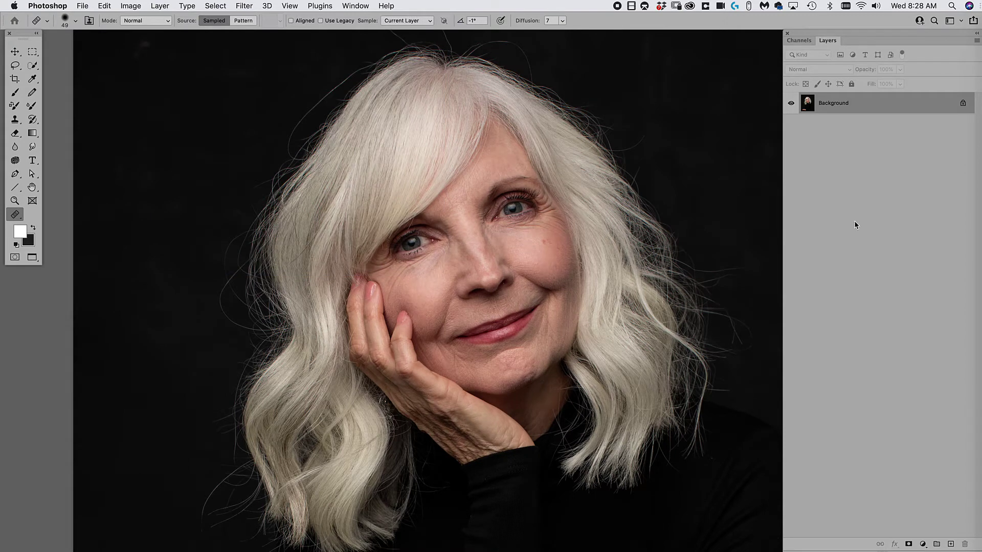
# - Duplicate the Background layer and name the copy RET
pyautogui.moveTo(837, 111); pyautogui.dragTo(949, 545)
pyautogui.doubleClick(839, 103)
pyautogui.write('RET')
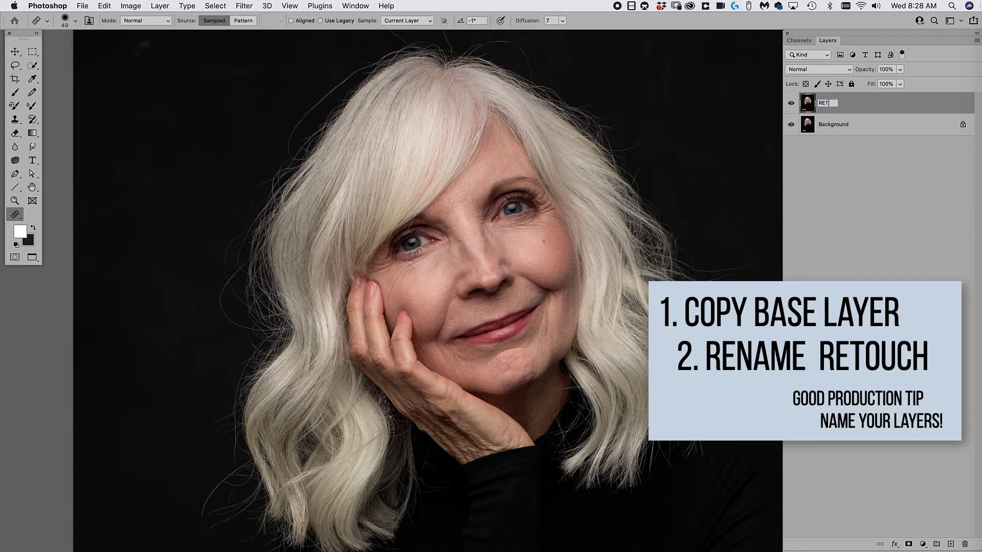
pyautogui.press('Return')
# - Choose the Spot Healing Brush and reduce its brush size to 9 for close work around the eyes and forehead
pyautogui.scroll(5, 500, 212)
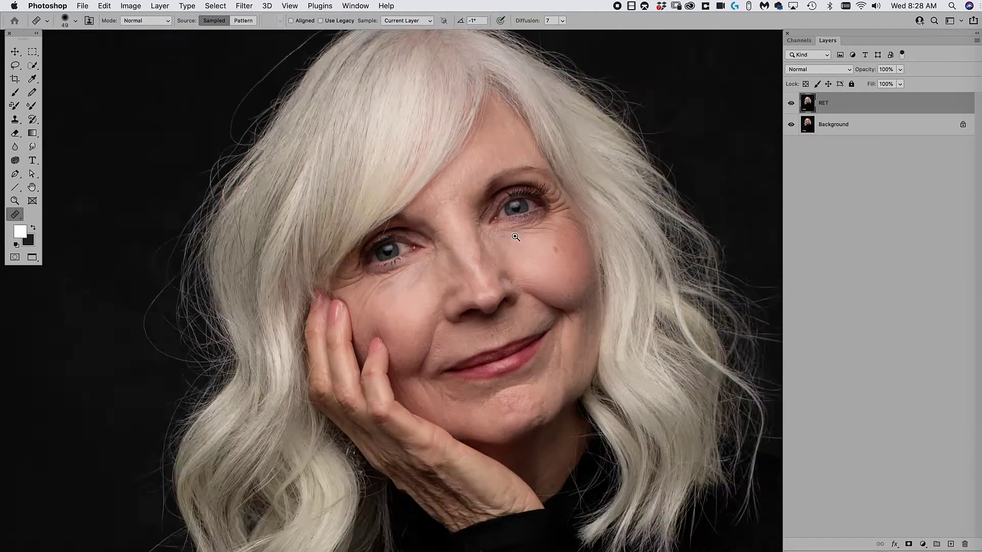
pyautogui.scroll(3, 555, 283)
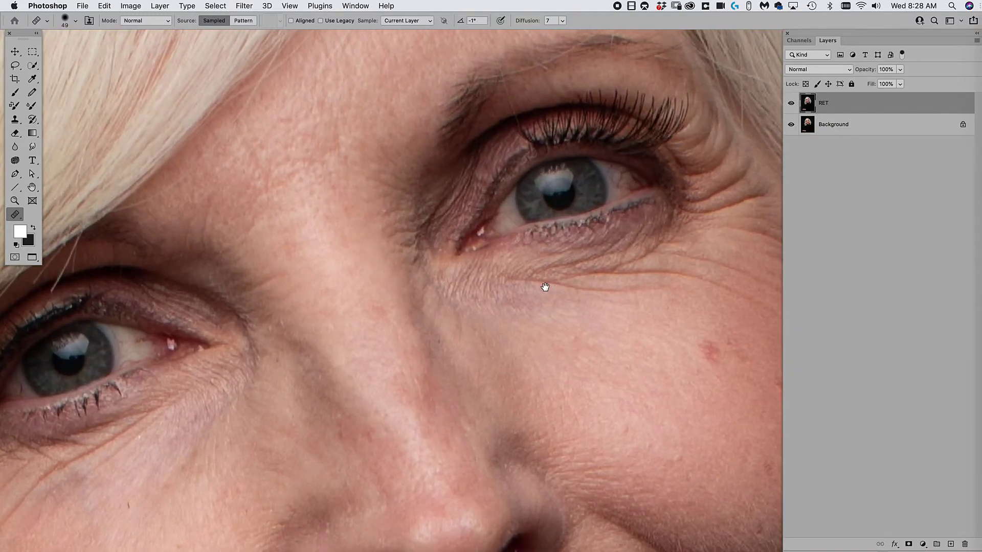
pyautogui.moveTo(544, 285)
pyautogui.mouseDown()
pyautogui.moveTo(558, 408)
pyautogui.moveTo(583, 428)
pyautogui.mouseUp()
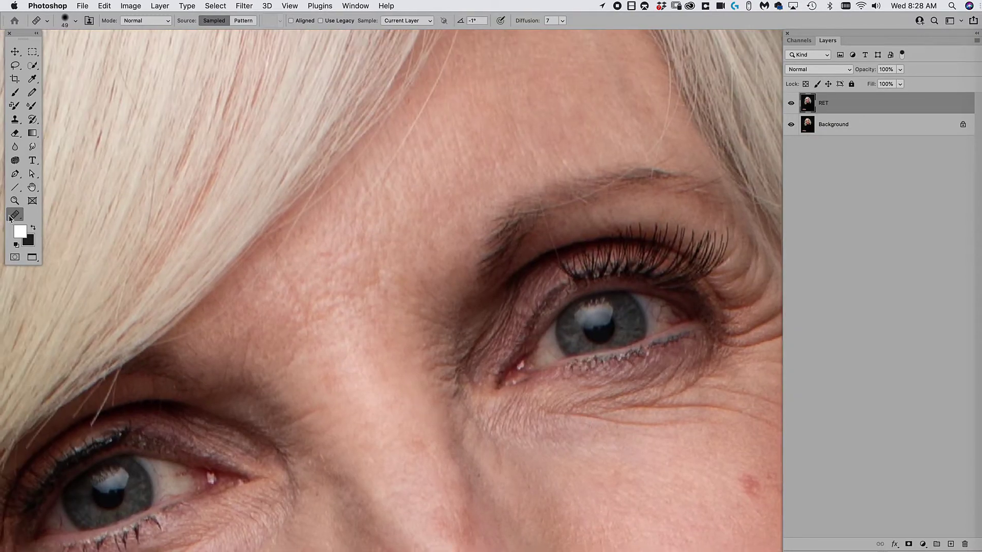
pyautogui.rightClick(10, 219)
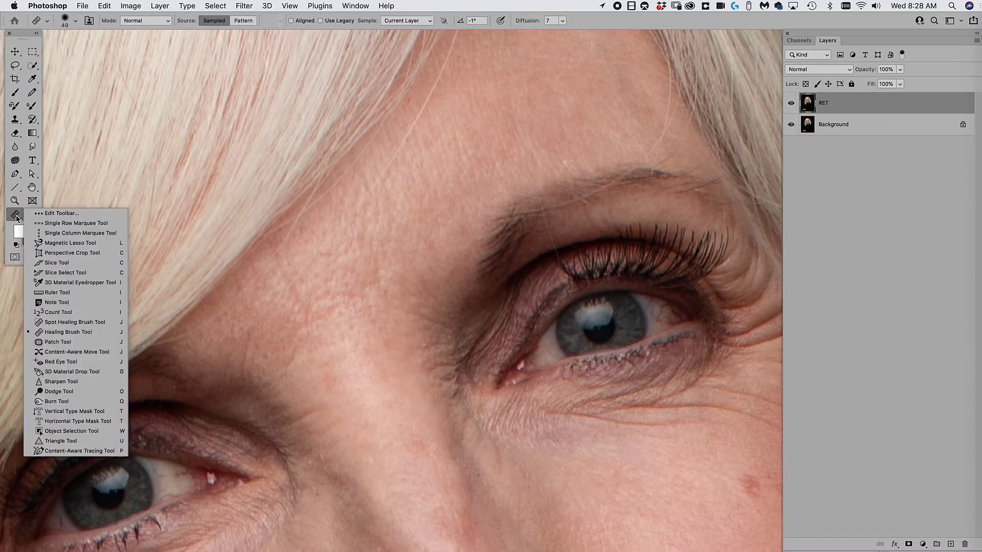
pyautogui.click(60, 323)
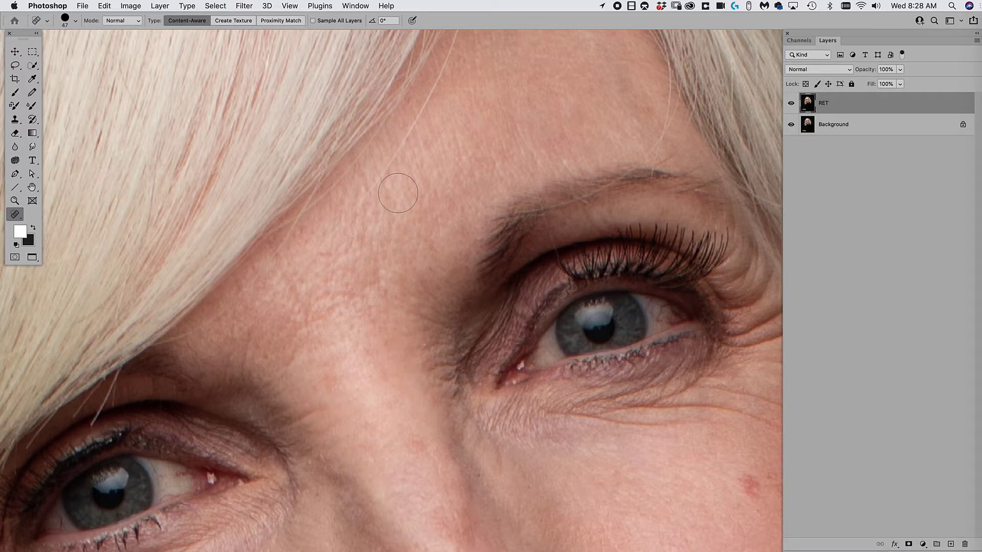
pyautogui.press('[')
pyautogui.press('[')
pyautogui.press('[')
pyautogui.press('[')
pyautogui.press('[')
pyautogui.press('[')
pyautogui.press('[')
pyautogui.press('[')
# - Heal the stray hairs across and above the fully visible eyebrow with the Spot Healing Brush
pyautogui.moveTo(540, 205); pyautogui.dragTo(562, 268)
pyautogui.moveTo(656, 160)
pyautogui.mouseDown()
pyautogui.moveTo(650, 183)
pyautogui.moveTo(532, 214)
pyautogui.mouseUp()
pyautogui.moveTo(598, 191); pyautogui.dragTo(633, 174)
pyautogui.moveTo(662, 142); pyautogui.dragTo(640, 162)
# - Remove the loose hairs that fall over the forehead along the edge of the fringe
pyautogui.moveTo(444, 69)
pyautogui.mouseDown()
pyautogui.moveTo(366, 197)
pyautogui.moveTo(296, 269)
pyautogui.mouseUp()
pyautogui.scroll(3, 430, 167)
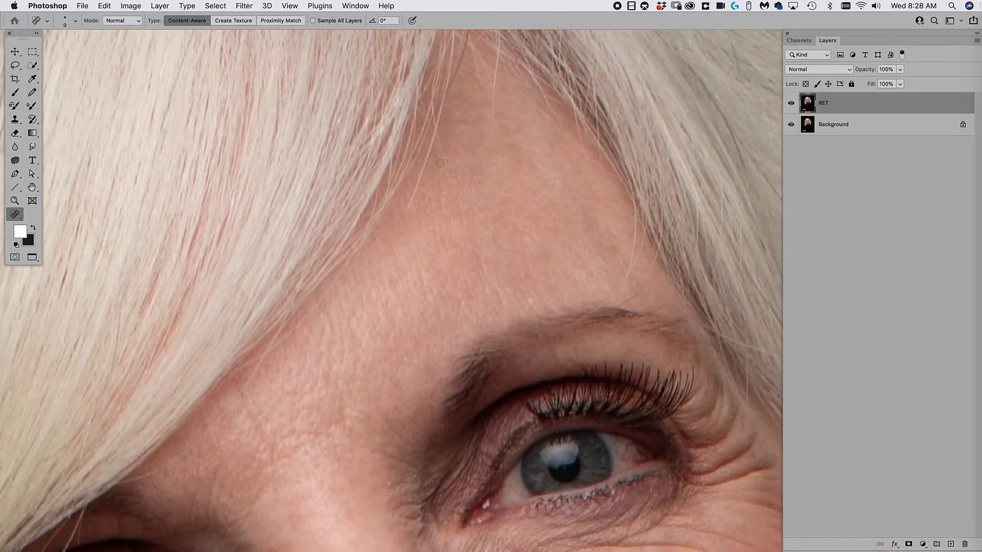
pyautogui.moveTo(439, 124); pyautogui.dragTo(404, 214)
pyautogui.moveTo(439, 142); pyautogui.dragTo(441, 164)
# - Heal the stray hairs at the temple beyond the outer end of the eyebrow
pyautogui.scroll(-3, 432, 156)
pyautogui.hscroll(3, 432, 156)
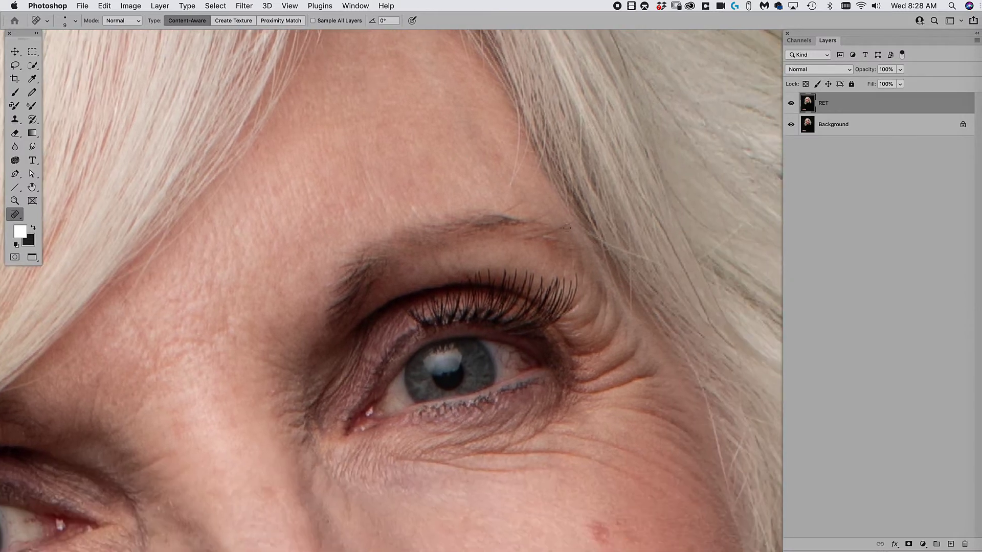
pyautogui.moveTo(599, 241); pyautogui.dragTo(664, 270)
pyautogui.moveTo(628, 237); pyautogui.dragTo(631, 330)
# - Remove the fine loose hairs along the outer edge of the cheek where the skin meets the hair
pyautogui.moveTo(642, 423); pyautogui.dragTo(526, 238)
pyautogui.scroll(-3, 554, 165)
pyautogui.hscroll(2, 554, 165)
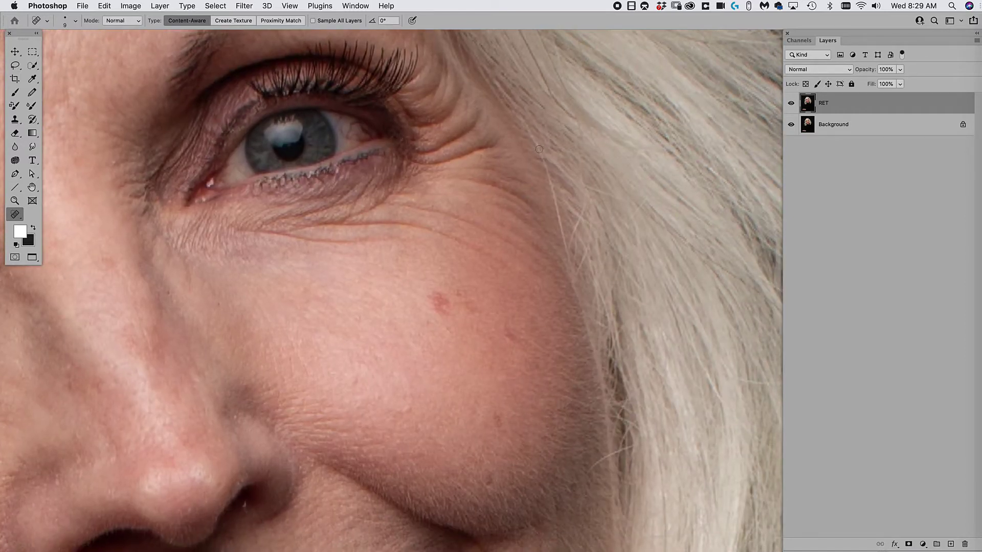
pyautogui.moveTo(539, 149); pyautogui.dragTo(577, 290)
pyautogui.moveTo(551, 197); pyautogui.dragTo(565, 260)
pyautogui.moveTo(582, 218); pyautogui.dragTo(563, 259)
pyautogui.moveTo(641, 202); pyautogui.dragTo(621, 224)
pyautogui.moveTo(589, 187); pyautogui.dragTo(618, 211)
# - Heal the red spots and small dark blemishes on the cheek below the fully visible eye
pyautogui.moveTo(431, 298)
pyautogui.mouseDown()
pyautogui.moveTo(439, 316)
pyautogui.moveTo(458, 296)
pyautogui.moveTo(525, 347)
pyautogui.mouseUp()
pyautogui.scroll(-5, 517, 328)
pyautogui.moveTo(471, 296); pyautogui.dragTo(473, 286)
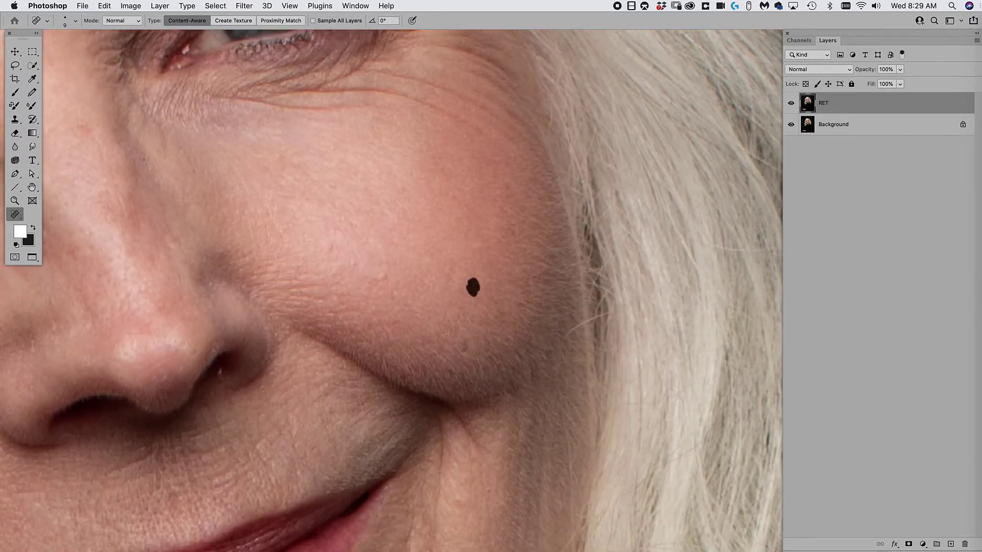
pyautogui.moveTo(466, 339); pyautogui.dragTo(466, 358)
pyautogui.moveTo(332, 245); pyautogui.dragTo(323, 266)
# - Heal the creases and fine vertical lines in the skin beside the raised corner of the mouth
pyautogui.scroll(-5, 287, 335)
pyautogui.hscroll(-5, 409, 256)
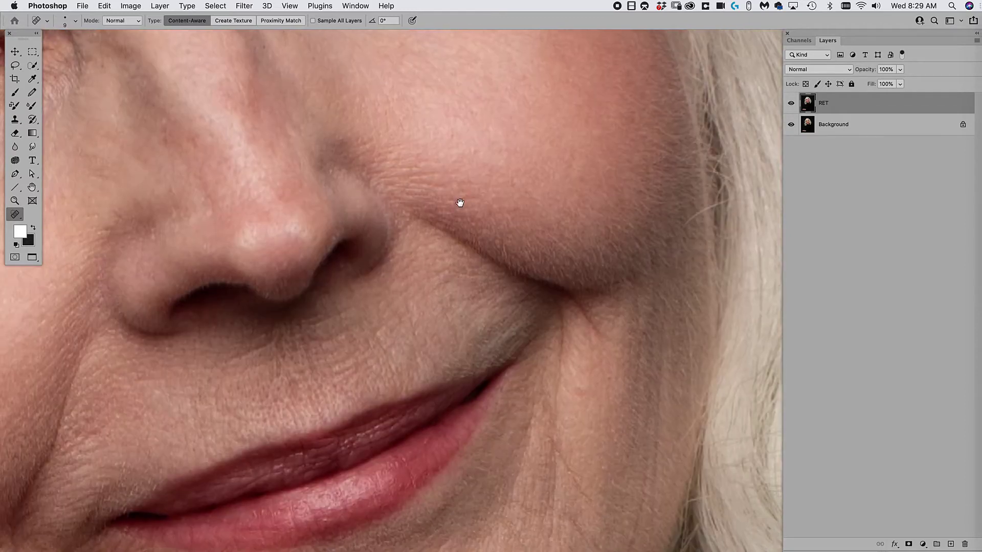
pyautogui.scroll(-5, 485, 325)
pyautogui.hscroll(4, 481, 287)
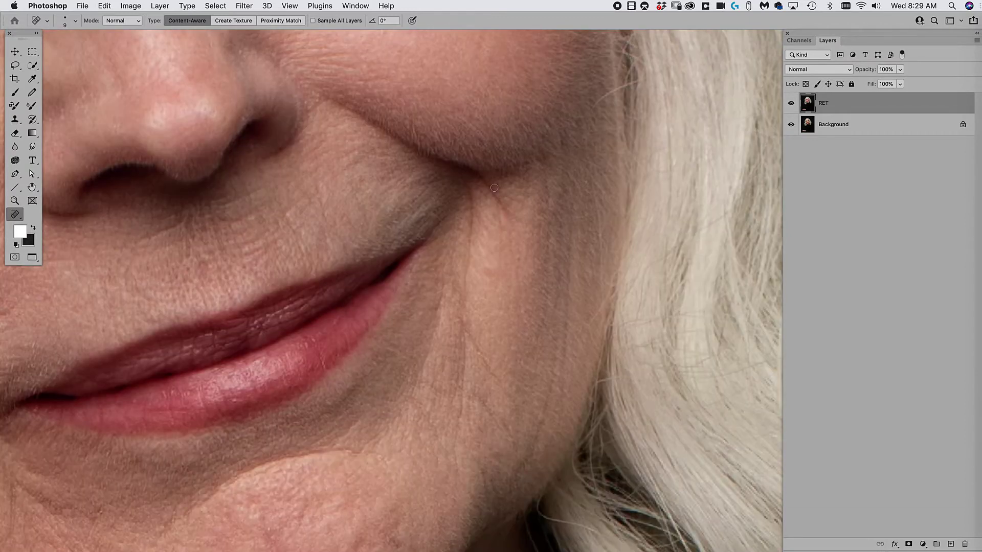
pyautogui.moveTo(483, 181); pyautogui.dragTo(530, 227)
pyautogui.moveTo(471, 192)
pyautogui.mouseDown()
pyautogui.moveTo(473, 342)
pyautogui.moveTo(501, 389)
pyautogui.moveTo(481, 422)
pyautogui.mouseUp()
pyautogui.moveTo(466, 329); pyautogui.dragTo(467, 330)
# - Clean up the marks and stray hairs along the jawline next to the hair
pyautogui.scroll(-5, 537, 358)
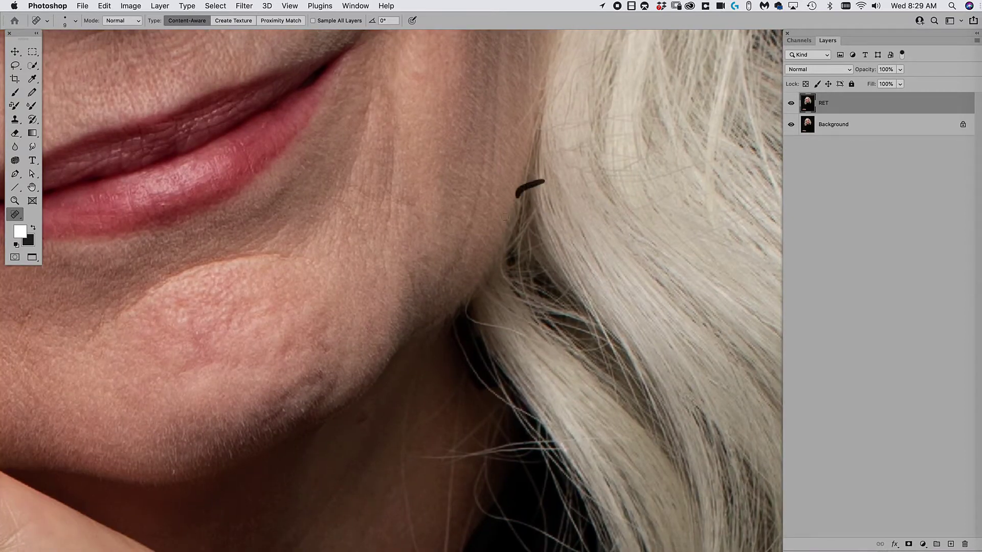
pyautogui.moveTo(445, 262); pyautogui.dragTo(420, 284)
pyautogui.moveTo(468, 308); pyautogui.dragTo(543, 344)
# - Remove the stray hairs crossing the shadowed neck below the jaw
pyautogui.scroll(-5, 420, 333)
pyautogui.moveTo(421, 185)
pyautogui.mouseDown()
pyautogui.moveTo(410, 302)
pyautogui.moveTo(438, 411)
pyautogui.mouseUp()
pyautogui.moveTo(414, 270); pyautogui.dragTo(466, 269)
pyautogui.moveTo(466, 215); pyautogui.dragTo(446, 390)
pyautogui.moveTo(459, 208)
pyautogui.mouseDown()
pyautogui.moveTo(405, 253)
pyautogui.moveTo(442, 226)
pyautogui.mouseUp()
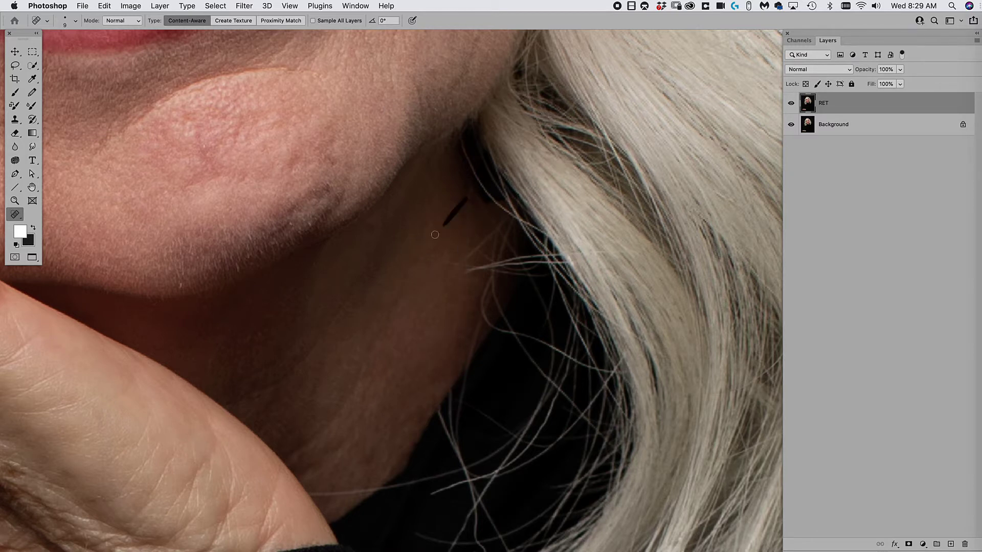
pyautogui.hscroll(-5, 498, 300)
pyautogui.scroll(1, 498, 301)
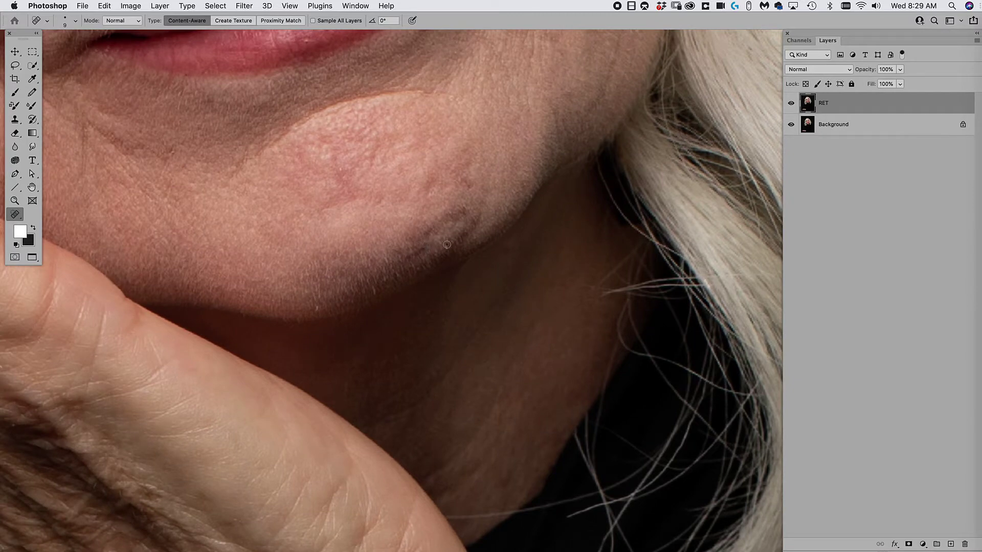
# - Lasso the upper part of the long looping flyaway hair against the black background and remove it with a Content-Aware fill
pyautogui.hscroll(5, 310, 308)
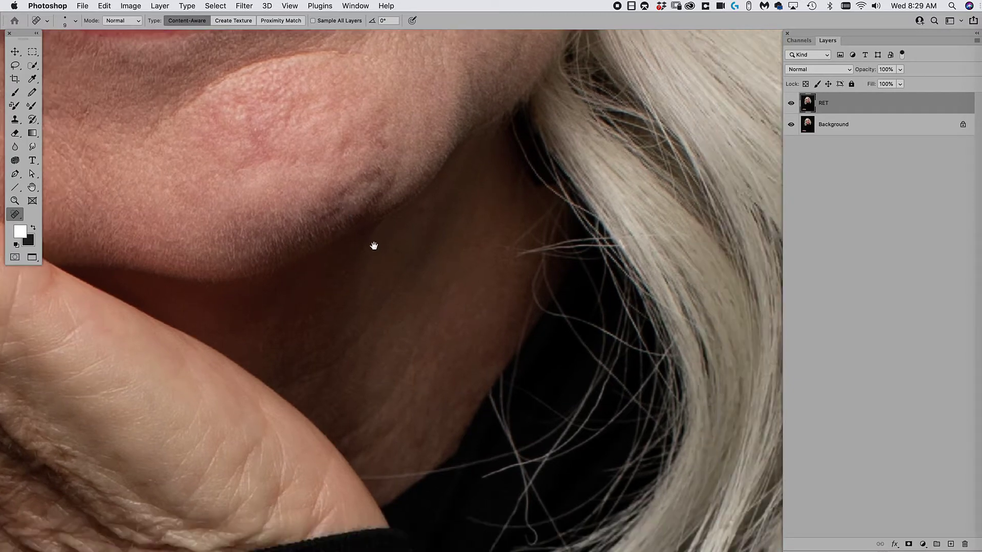
pyautogui.scroll(7, 266, 428)
pyautogui.scroll(2, 264, 433)
pyautogui.hscroll(-1, 263, 433)
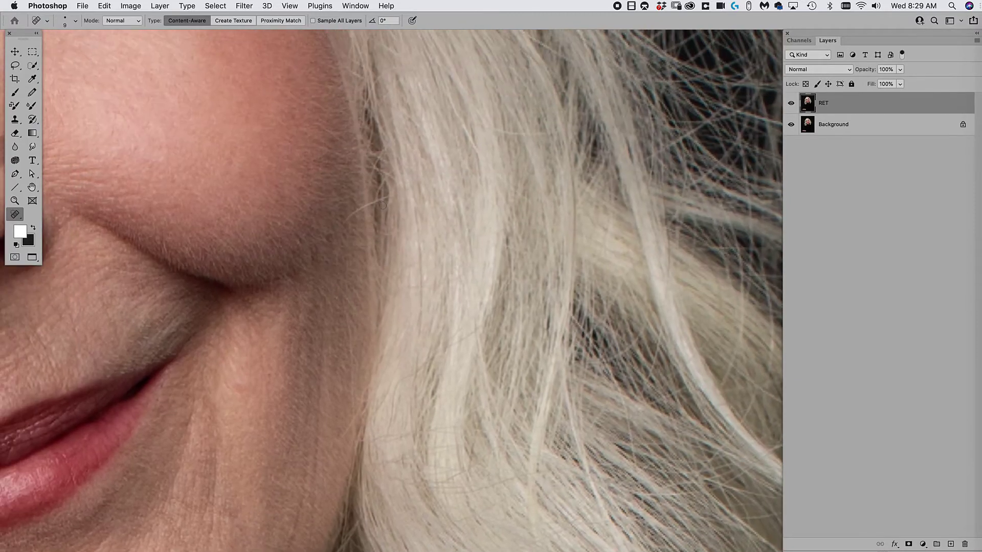
pyautogui.moveTo(385, 196)
pyautogui.mouseDown()
pyautogui.moveTo(344, 212)
pyautogui.moveTo(337, 233)
pyautogui.moveTo(370, 247)
pyautogui.moveTo(541, 389)
pyautogui.mouseUp()
pyautogui.scroll(10, 541, 389)
pyautogui.hscroll(-10, 540, 388)
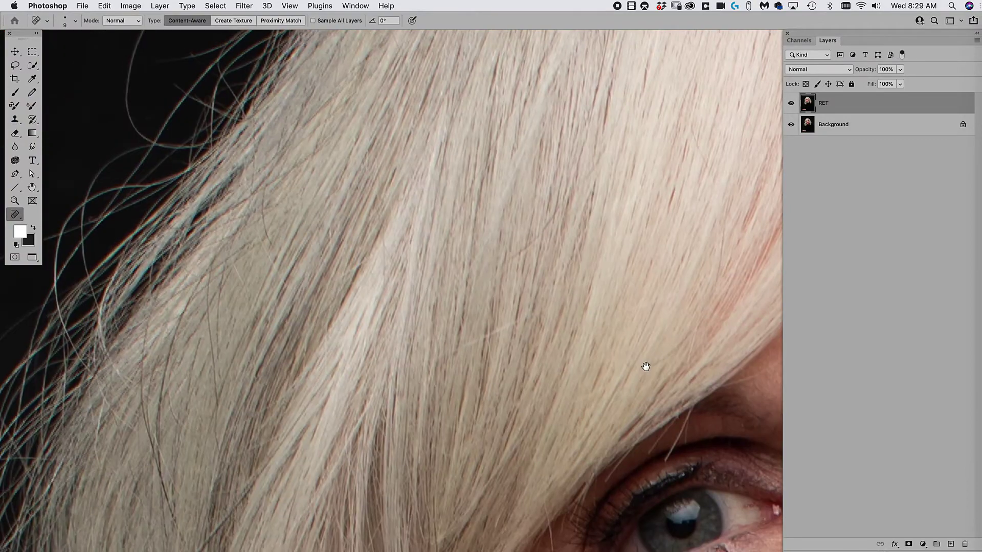
pyautogui.hscroll(-5, 539, 427)
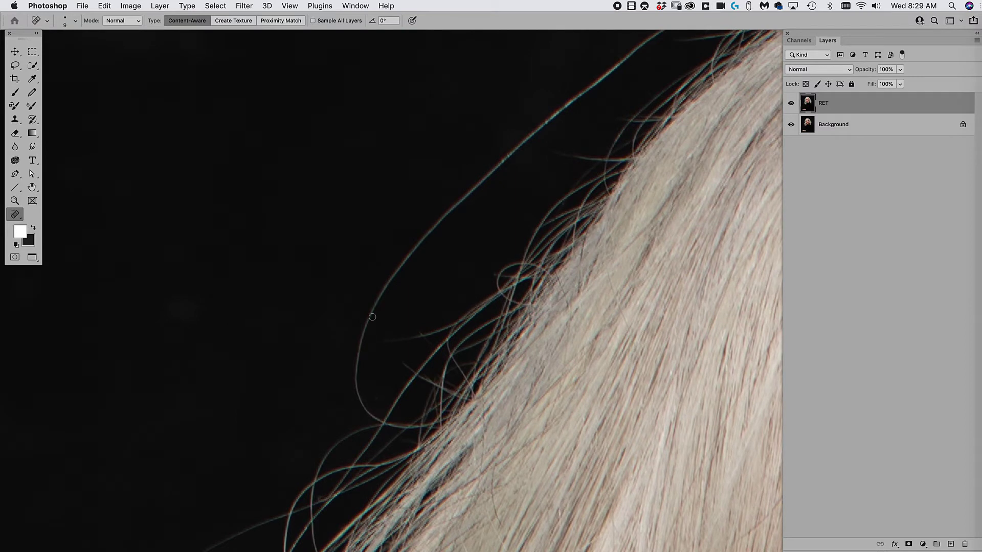
pyautogui.press('l')
pyautogui.moveTo(538, 113)
pyautogui.mouseDown()
pyautogui.moveTo(394, 242)
pyautogui.moveTo(361, 295)
pyautogui.moveTo(382, 314)
pyautogui.moveTo(506, 170)
pyautogui.moveTo(593, 88)
pyautogui.moveTo(536, 118)
pyautogui.mouseUp()
pyautogui.click(104, 6)
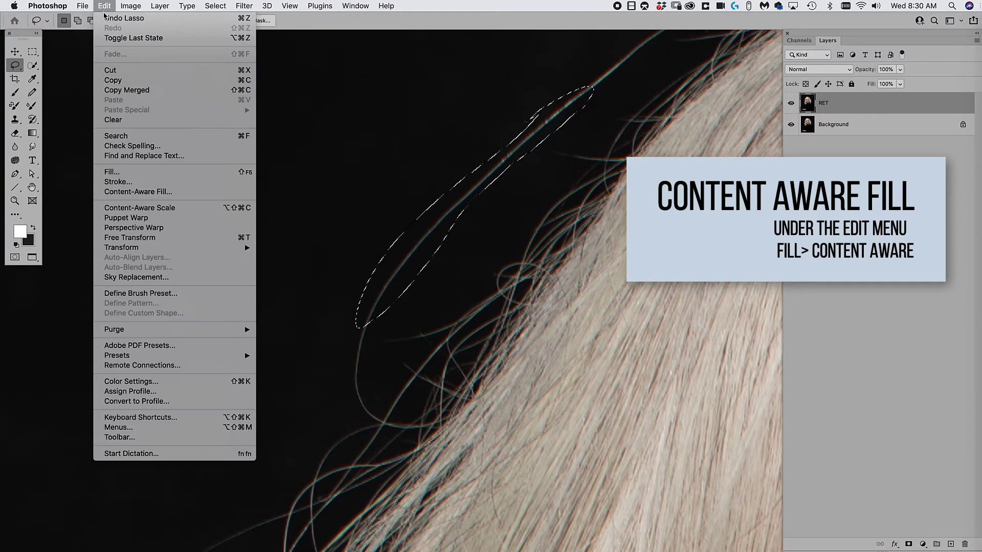
pyautogui.click(136, 175)
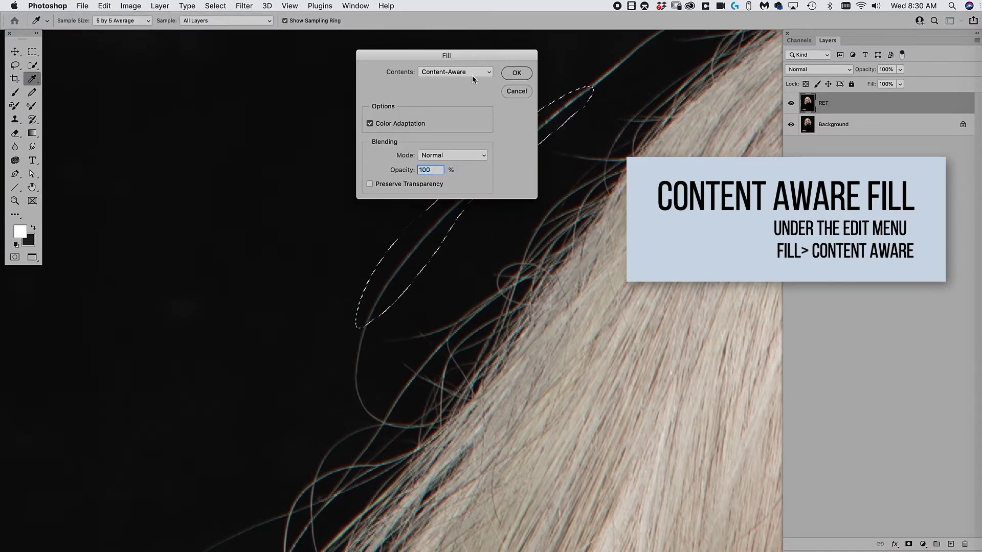
pyautogui.click(506, 73)
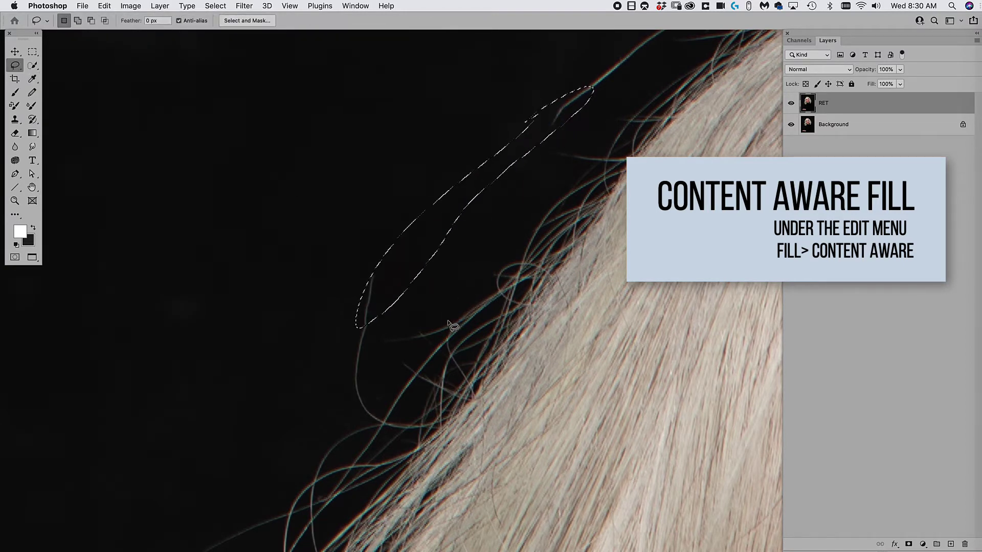
pyautogui.hotkey('ctrl', 'd')
# - Select the remaining lower curve of the looping flyaway hair and remove it with a Content-Aware fill
pyautogui.moveTo(422, 289); pyautogui.dragTo(402, 176)
pyautogui.moveTo(357, 144)
pyautogui.mouseDown()
pyautogui.moveTo(325, 252)
pyautogui.moveTo(355, 257)
pyautogui.moveTo(361, 146)
pyautogui.mouseUp()
pyautogui.hotkey('shift', 'BackSpace')
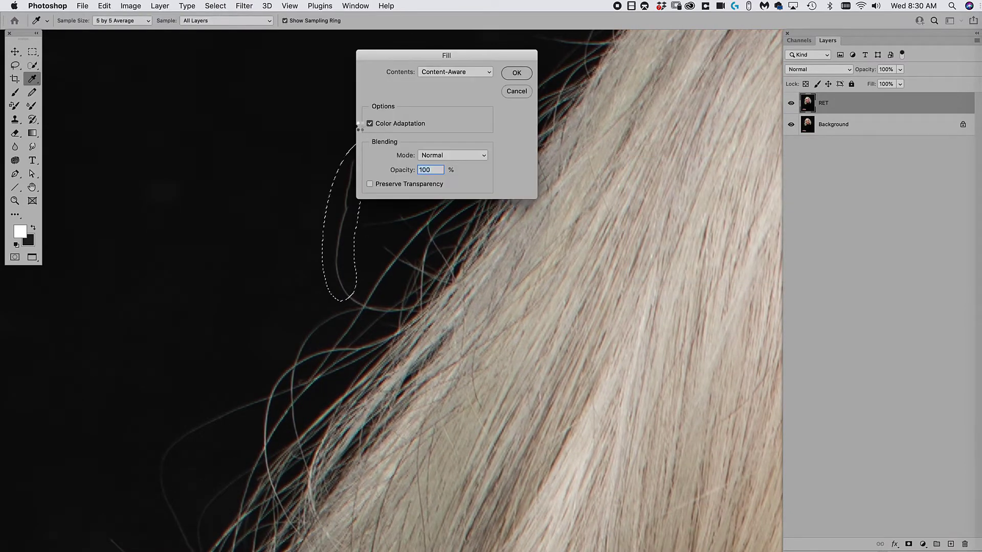
pyautogui.press('Return')
pyautogui.hotkey('ctrl', 'd')
# - Lasso another stray strand at the outer edge of the hair and replace it with a Content-Aware fill
pyautogui.scroll(-6, 324, 197)
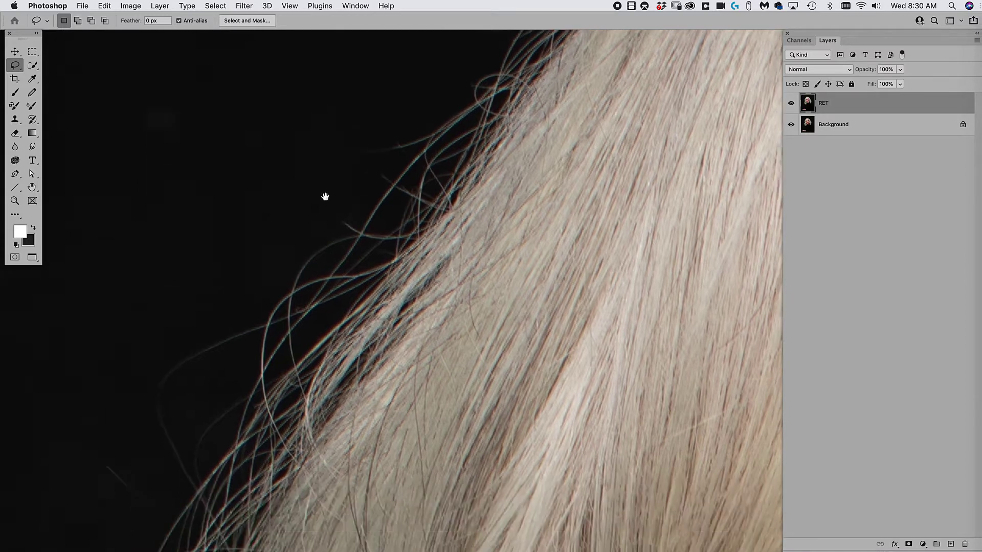
pyautogui.moveTo(449, 222)
pyautogui.mouseDown()
pyautogui.moveTo(444, 208)
pyautogui.moveTo(452, 266)
pyautogui.moveTo(452, 248)
pyautogui.mouseUp()
pyautogui.hotkey('shift', 'BackSpace')
pyautogui.press('Return')
pyautogui.hotkey('ctrl', 'd')
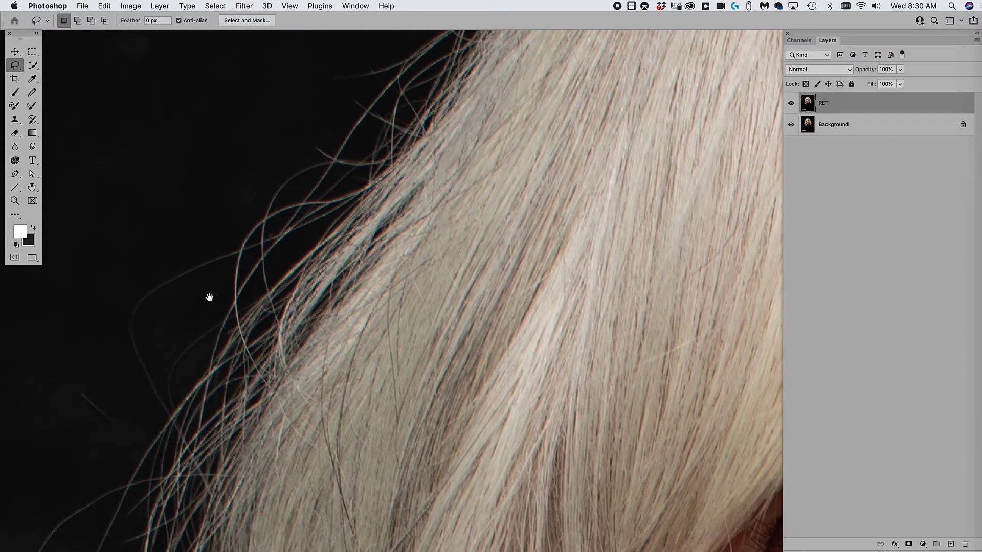
# - Remove the faint arching hair that sticks out farthest into the black background with a Content-Aware fill
pyautogui.moveTo(218, 250)
pyautogui.mouseDown()
pyautogui.moveTo(163, 273)
pyautogui.moveTo(124, 348)
pyautogui.moveTo(152, 388)
pyautogui.moveTo(142, 334)
pyautogui.moveTo(155, 301)
pyautogui.moveTo(215, 273)
pyautogui.moveTo(217, 241)
pyautogui.mouseUp()
pyautogui.hotkey('shift', 'BackSpace')
pyautogui.press('Return')
pyautogui.hotkey('ctrl', 'd')
# - Spot-heal the leftover hair fragments and short flyaways on the black background beside the hair's edge
pyautogui.press('j')
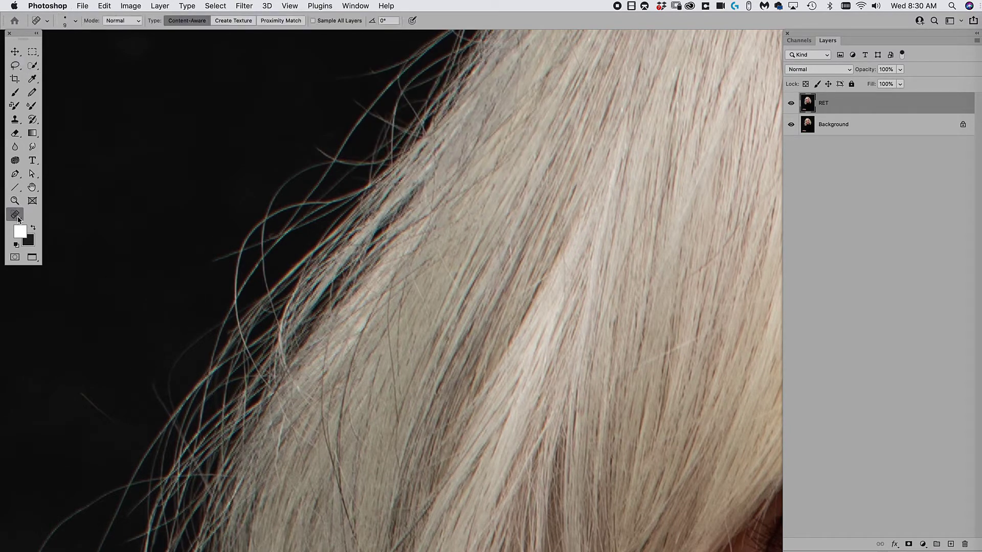
pyautogui.moveTo(158, 379); pyautogui.dragTo(193, 452)
pyautogui.moveTo(209, 329)
pyautogui.mouseDown()
pyautogui.moveTo(170, 371)
pyautogui.moveTo(168, 400)
pyautogui.moveTo(184, 355)
pyautogui.moveTo(173, 417)
pyautogui.mouseUp()
pyautogui.moveTo(79, 393); pyautogui.dragTo(123, 428)
pyautogui.moveTo(180, 438); pyautogui.dragTo(218, 499)
# - Heal the light stray hairs crossing the bangs and the one beside the outer corner of the partly covered eye
pyautogui.scroll(-10, 417, 394)
pyautogui.hscroll(8, 417, 394)
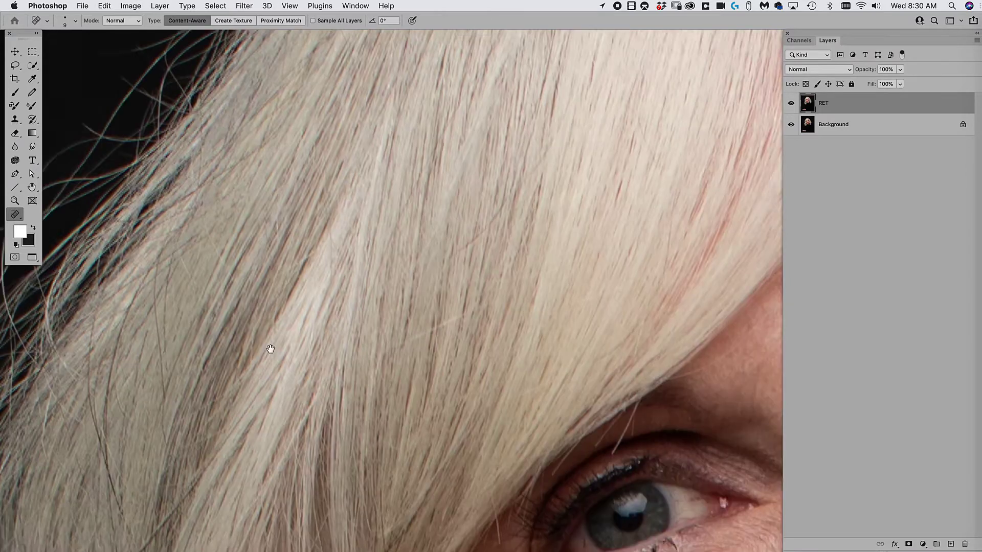
pyautogui.moveTo(312, 267); pyautogui.dragTo(212, 309)
pyautogui.moveTo(438, 317); pyautogui.dragTo(434, 156)
pyautogui.moveTo(446, 175); pyautogui.dragTo(423, 221)
pyautogui.moveTo(444, 186)
pyautogui.mouseDown()
pyautogui.moveTo(441, 211)
pyautogui.moveTo(388, 214)
pyautogui.moveTo(361, 248)
pyautogui.mouseUp()
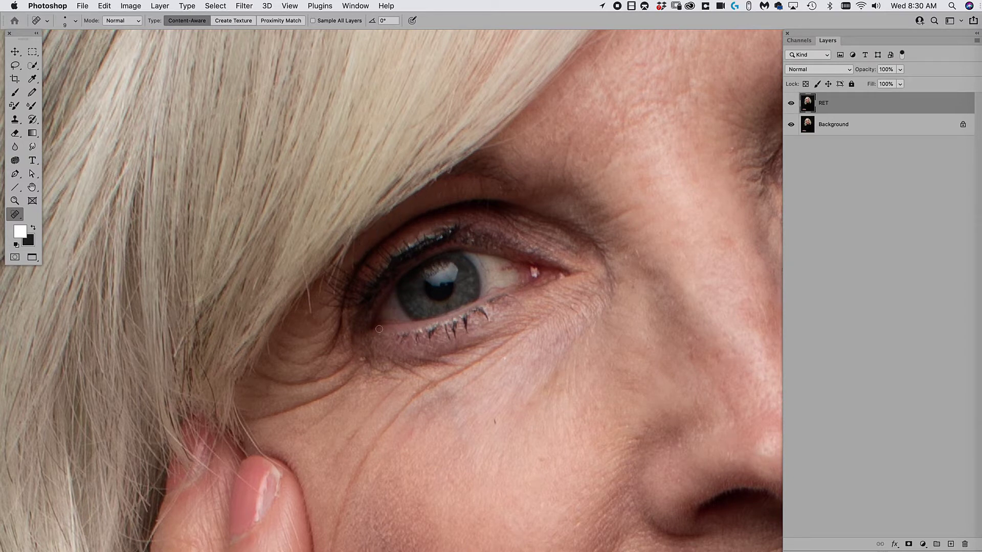
pyautogui.moveTo(308, 289); pyautogui.dragTo(306, 286)
# - Heal the small dark hair on the cheek and the fine marks around the partly covered eye
pyautogui.scroll(-3, 472, 387)
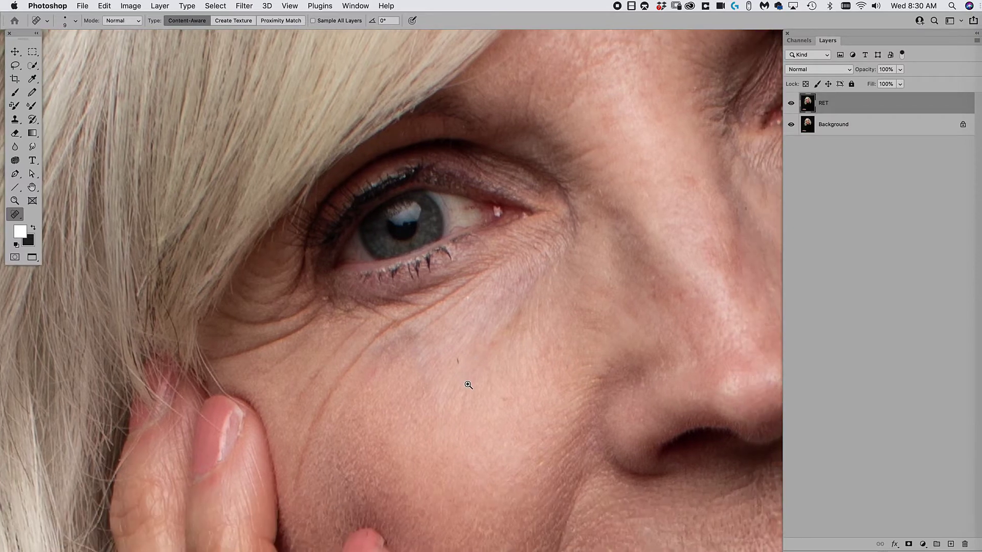
pyautogui.keyDown('super'); pyautogui.click(464, 384); pyautogui.keyUp('super')
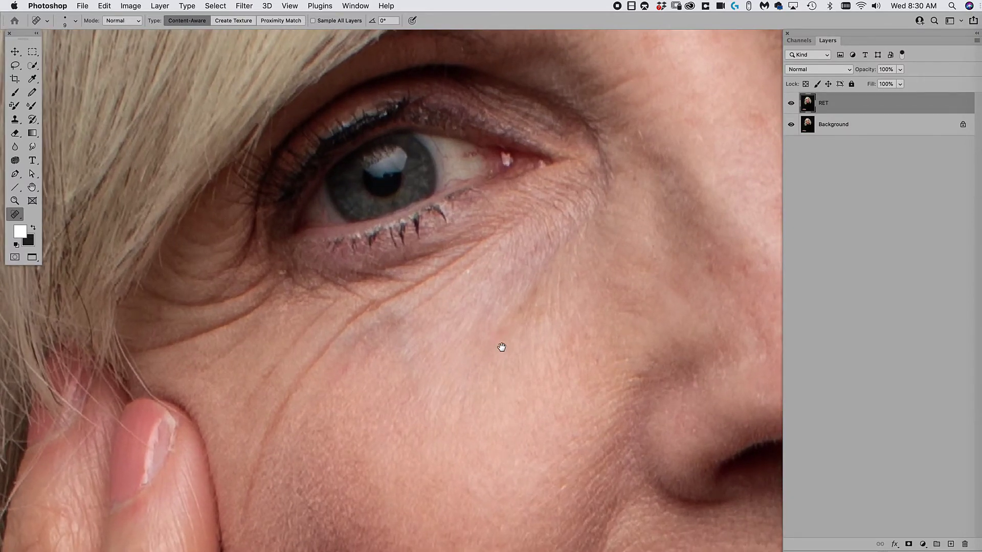
pyautogui.scroll(4, 499, 343)
pyautogui.moveTo(448, 239)
pyautogui.mouseDown()
pyautogui.moveTo(463, 255)
pyautogui.moveTo(495, 251)
pyautogui.moveTo(472, 276)
pyautogui.moveTo(452, 260)
pyautogui.mouseUp()
pyautogui.moveTo(649, 315); pyautogui.dragTo(537, 252)
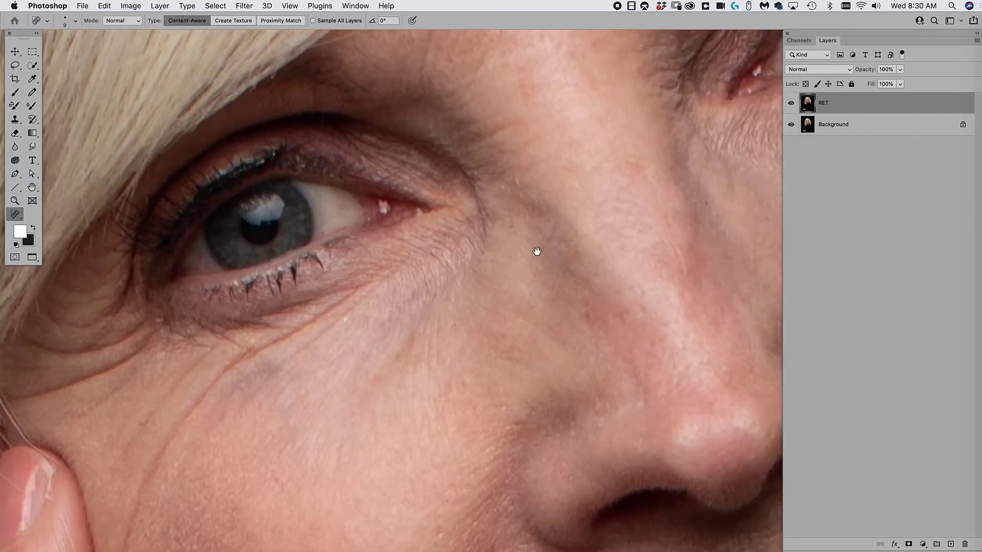
# - Clone clean pink nail tone over the light marks on the middle of the three visible fingernails using a small Clone Stamp
pyautogui.scroll(-6, 495, 283)
pyautogui.moveTo(392, 252)
pyautogui.mouseDown()
pyautogui.moveTo(406, 235)
pyautogui.moveTo(399, 225)
pyautogui.moveTo(409, 194)
pyautogui.moveTo(379, 204)
pyautogui.moveTo(370, 197)
pyautogui.mouseUp()
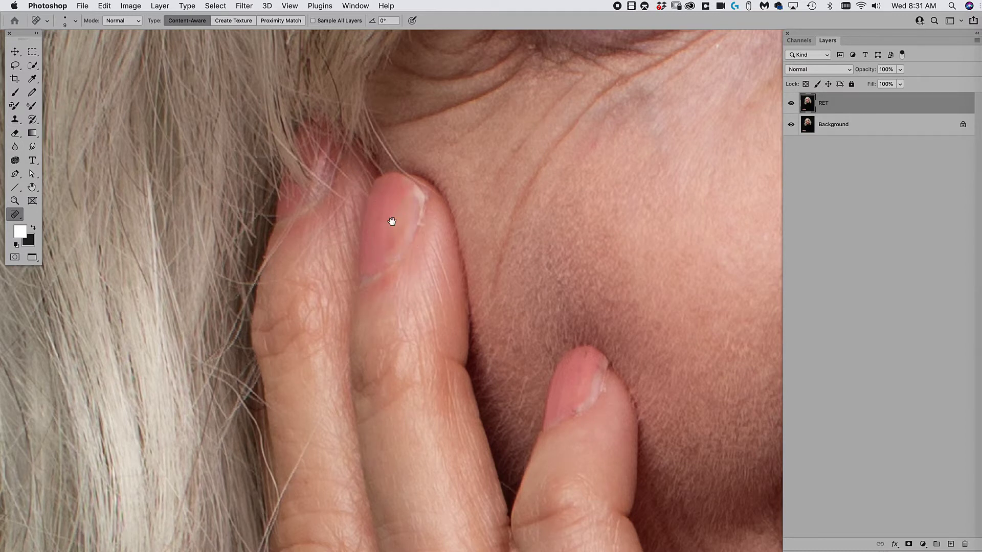
pyautogui.press('s')
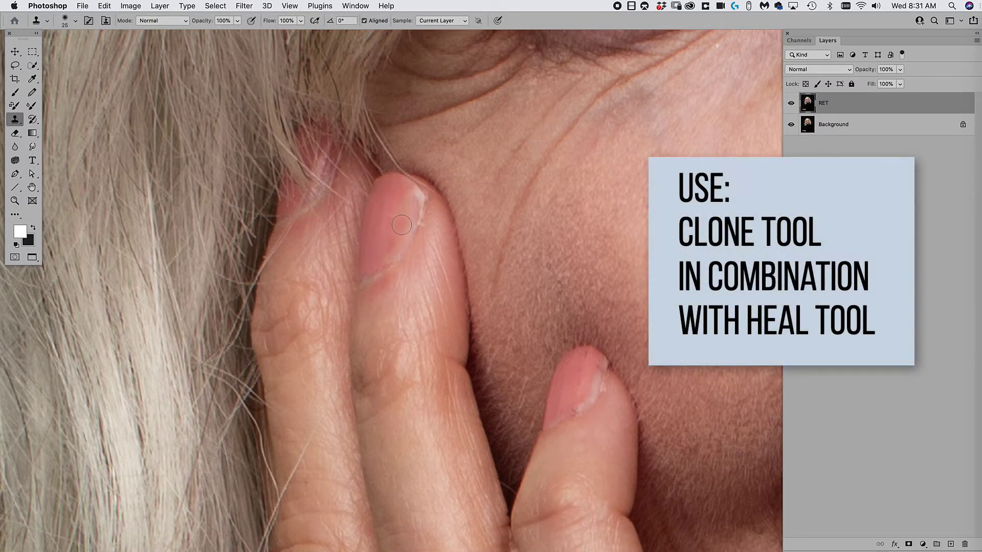
pyautogui.press('[')
pyautogui.press('[')
pyautogui.keyDown('alt'); pyautogui.click(370, 208); pyautogui.keyUp('alt')
pyautogui.moveTo(390, 217); pyautogui.dragTo(394, 213)
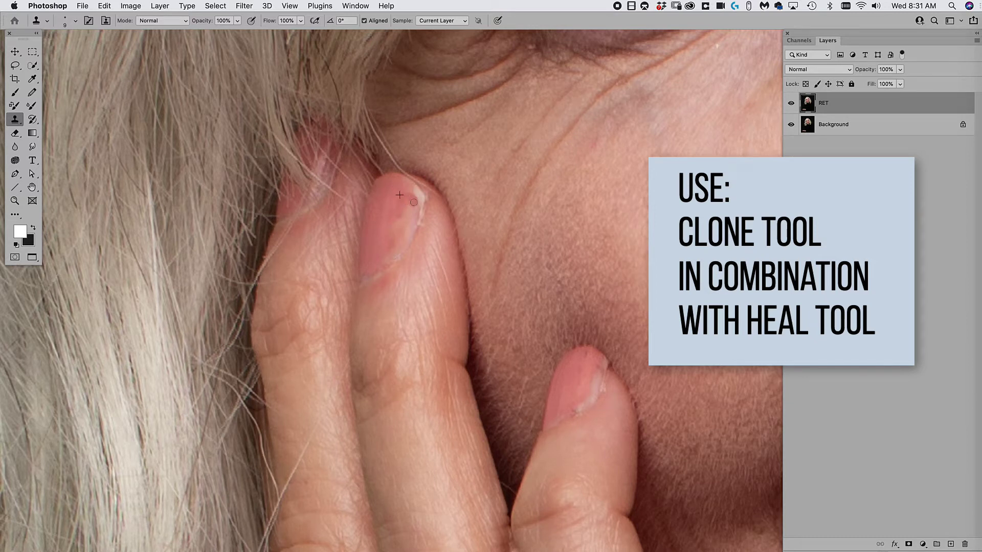
pyautogui.moveTo(411, 206)
pyautogui.mouseDown()
pyautogui.moveTo(407, 223)
pyautogui.moveTo(399, 218)
pyautogui.moveTo(413, 218)
pyautogui.moveTo(416, 205)
pyautogui.moveTo(397, 253)
pyautogui.moveTo(384, 240)
pyautogui.moveTo(404, 215)
pyautogui.mouseUp()
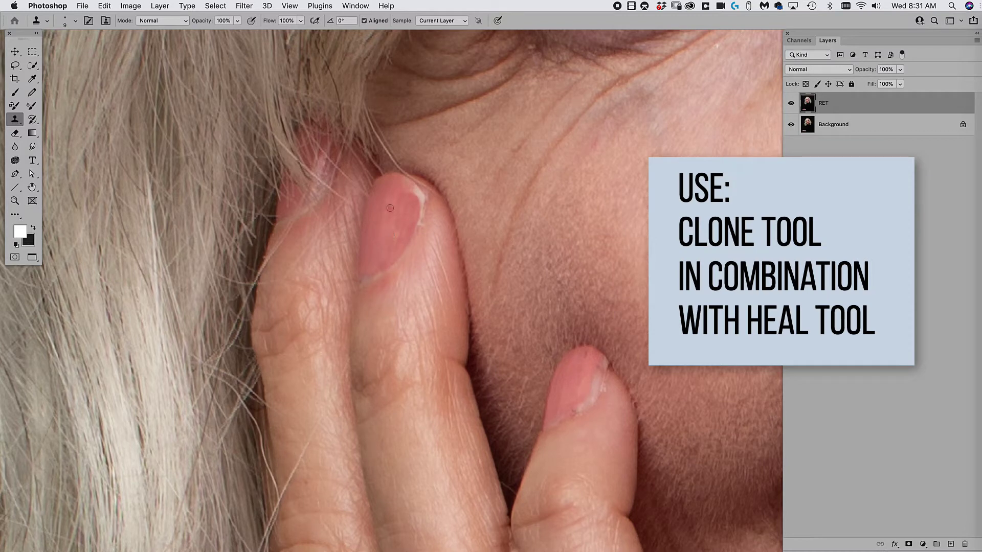
# - Smooth the surface of the middle fingernail with the Healing Brush at 20 px
pyautogui.press('j')
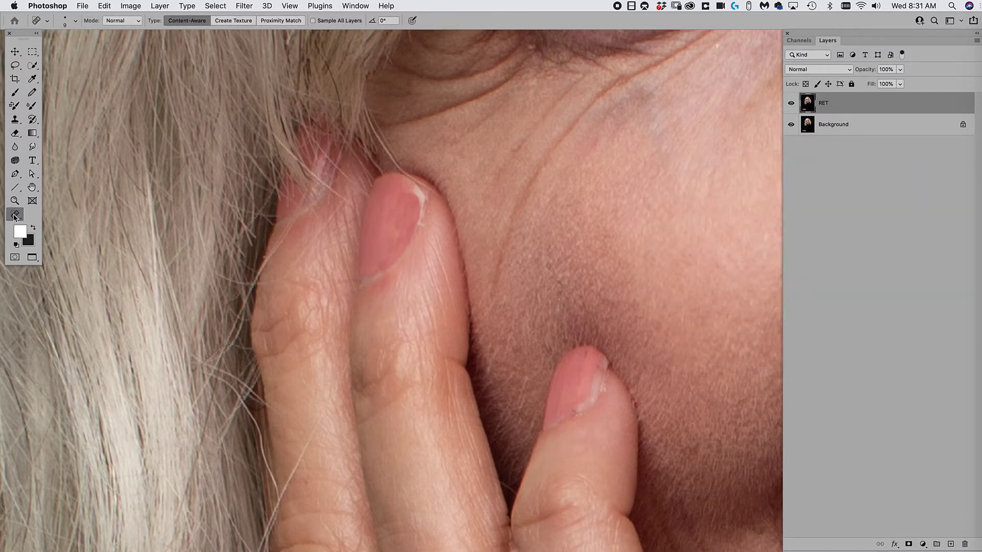
pyautogui.moveTo(15, 217)
pyautogui.mouseDown()
pyautogui.moveTo(69, 256)
pyautogui.moveTo(69, 330)
pyautogui.mouseUp()
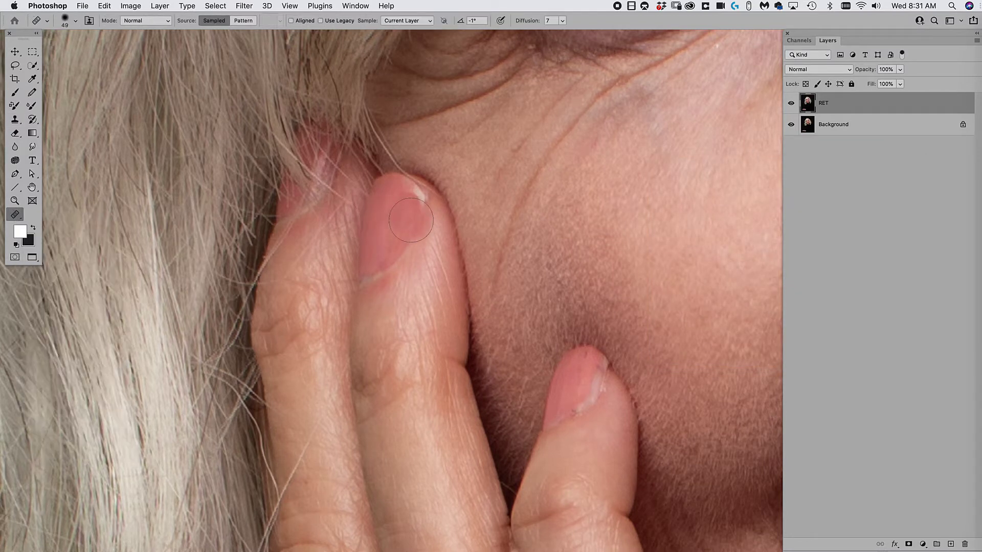
pyautogui.moveTo(411, 220); pyautogui.dragTo(389, 197)
pyautogui.press('[')
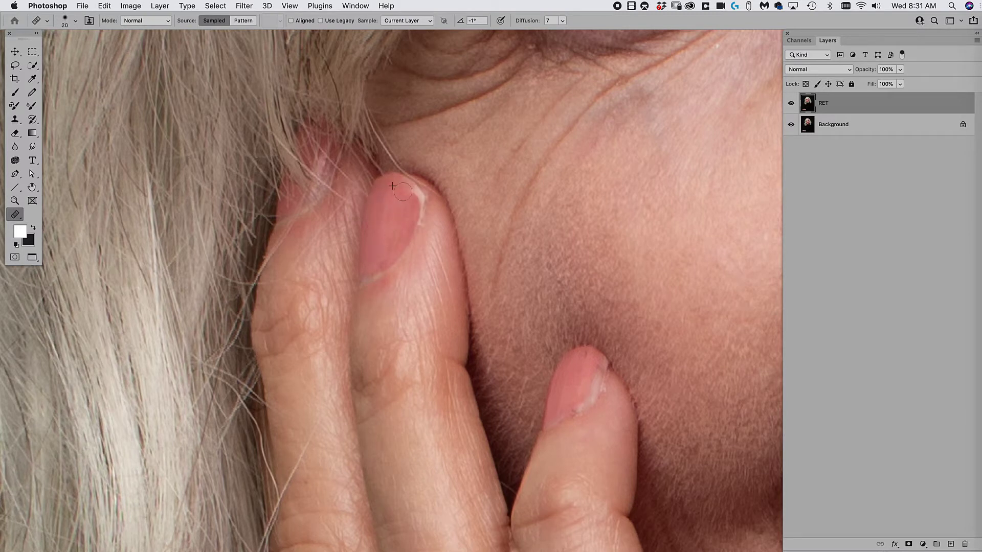
pyautogui.moveTo(402, 192); pyautogui.dragTo(394, 201)
# - Clean up the white rim and cuticle of the middle fingernail with the Clone Stamp at 50% opacity
pyautogui.press('s')
pyautogui.keyDown('alt'); pyautogui.click(412, 202); pyautogui.keyUp('alt')
pyautogui.moveTo(413, 195); pyautogui.dragTo(414, 198)
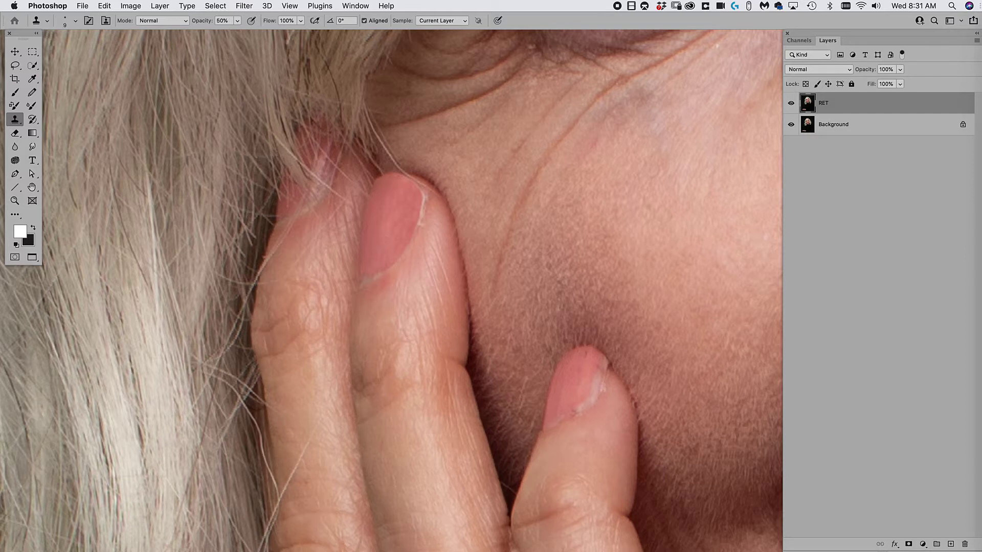
pyautogui.click(222, 21)
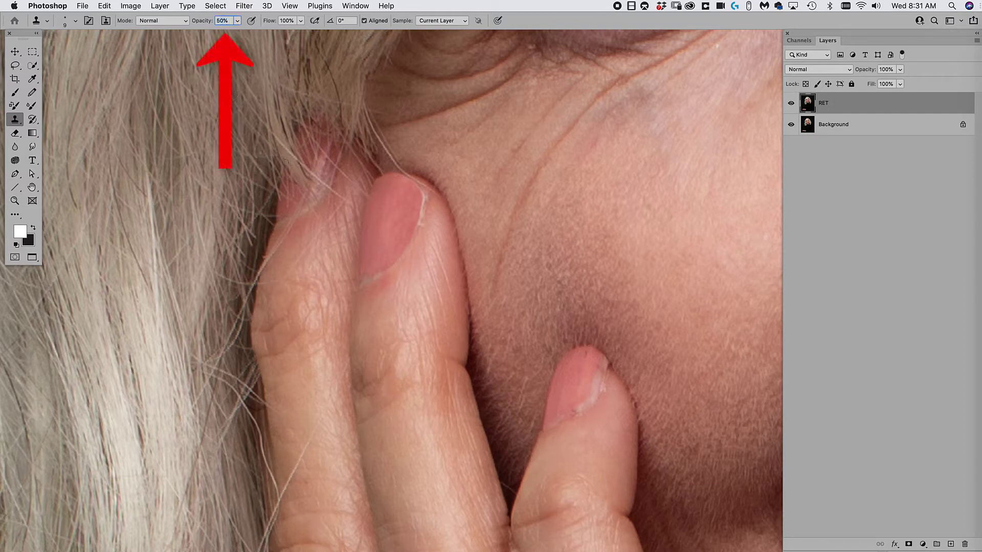
pyautogui.moveTo(420, 212); pyautogui.dragTo(419, 209)
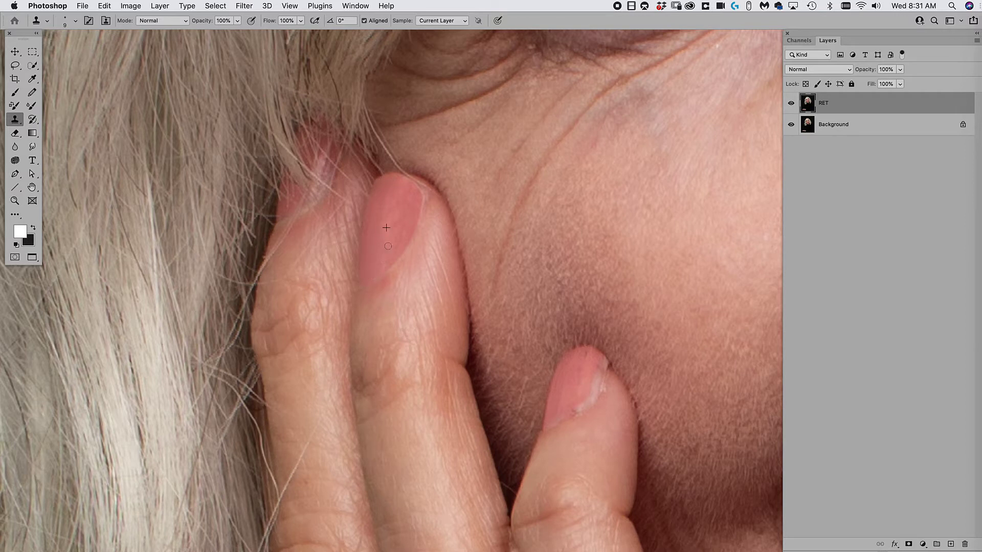
# - Heal the light marks along the edge of the short finger's nail with a 10 px Healing Brush
pyautogui.press('j')
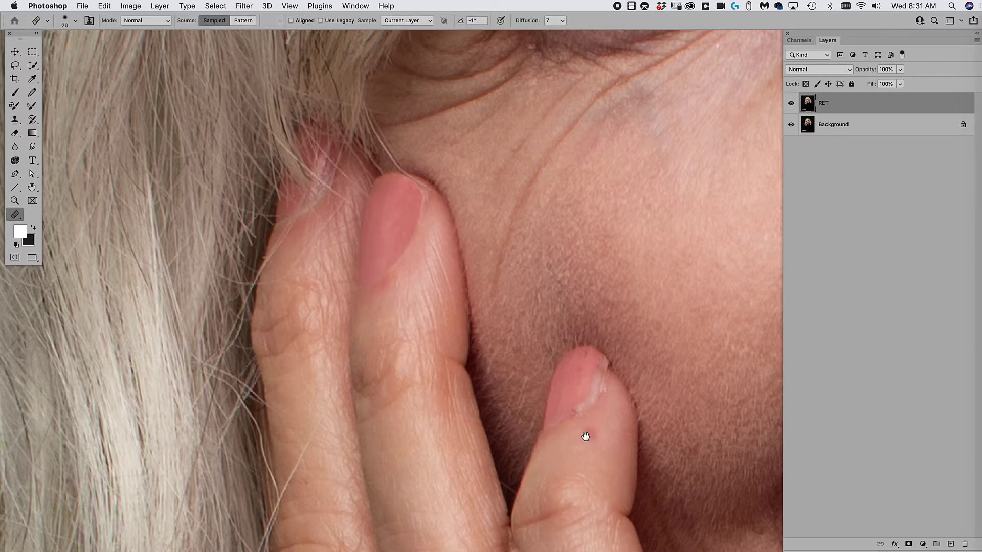
pyautogui.moveTo(585, 434); pyautogui.dragTo(522, 378)
pyautogui.press('[')
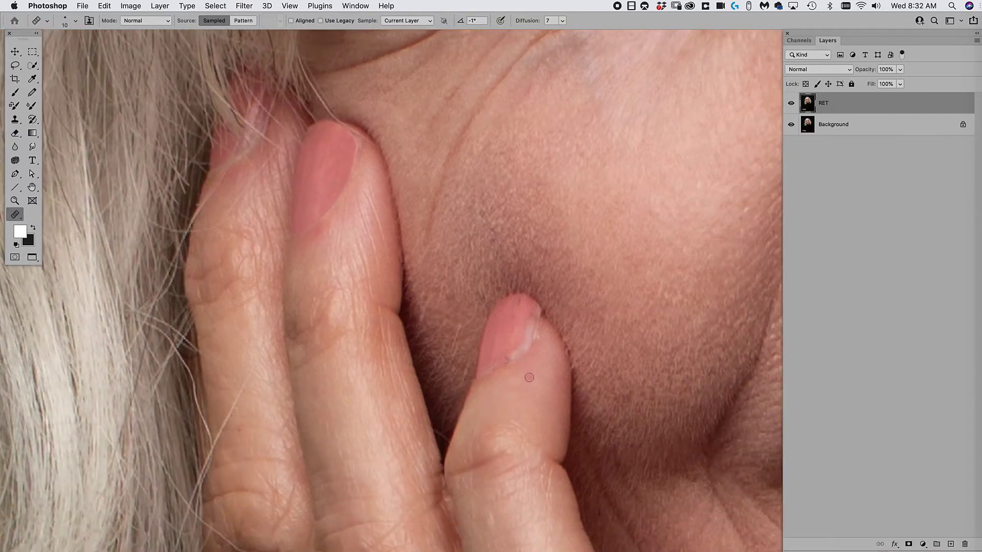
pyautogui.moveTo(509, 348); pyautogui.dragTo(531, 323)
# - Clone over the remaining white rim of the short finger's nail and heal its surface to an even pink
pyautogui.keyDown('alt'); pyautogui.click(510, 328); pyautogui.keyUp('alt')
pyautogui.press('s')
pyautogui.moveTo(529, 324)
pyautogui.mouseDown()
pyautogui.moveTo(511, 357)
pyautogui.moveTo(526, 339)
pyautogui.mouseUp()
pyautogui.press('j')
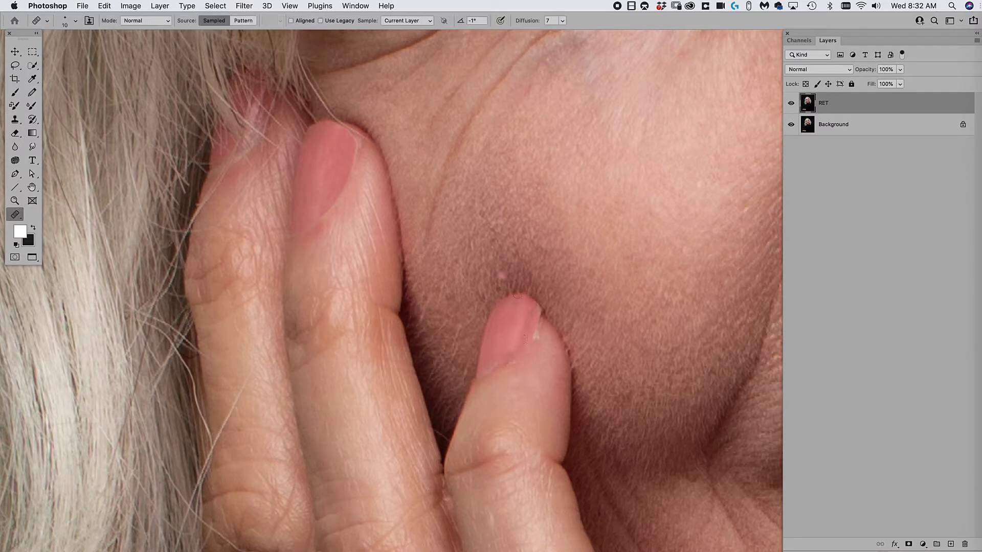
pyautogui.keyDown('alt'); pyautogui.click(507, 318); pyautogui.keyUp('alt')
pyautogui.moveTo(506, 333)
pyautogui.mouseDown()
pyautogui.moveTo(514, 343)
pyautogui.moveTo(516, 327)
pyautogui.moveTo(510, 346)
pyautogui.moveTo(526, 315)
pyautogui.moveTo(539, 338)
pyautogui.moveTo(510, 338)
pyautogui.moveTo(504, 358)
pyautogui.mouseUp()
# - Switch to the Spot Healing Brush with its type set to Content-Aware for the stray hairs on the fingers
pyautogui.scroll(-5, 503, 472)
pyautogui.hscroll(-3, 502, 472)
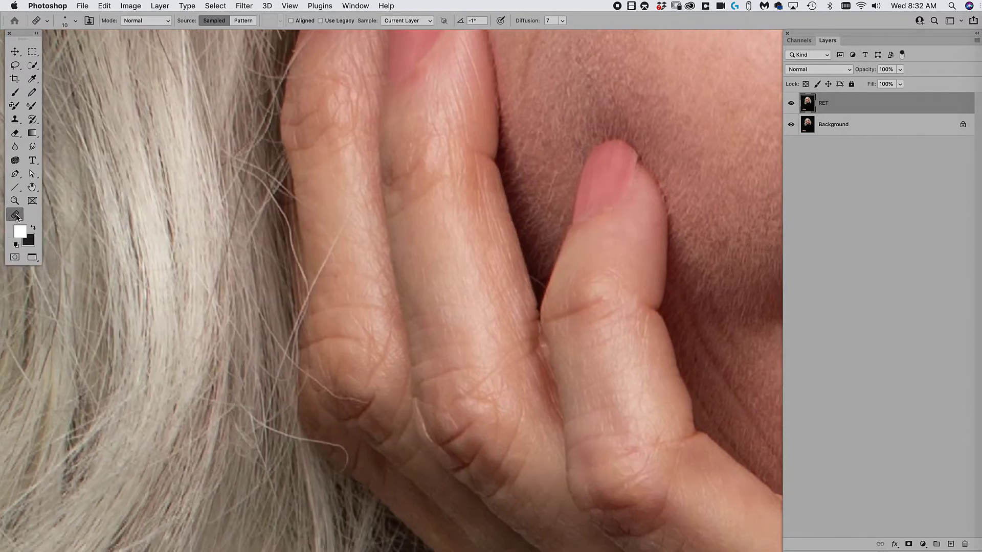
pyautogui.rightClick(17, 217)
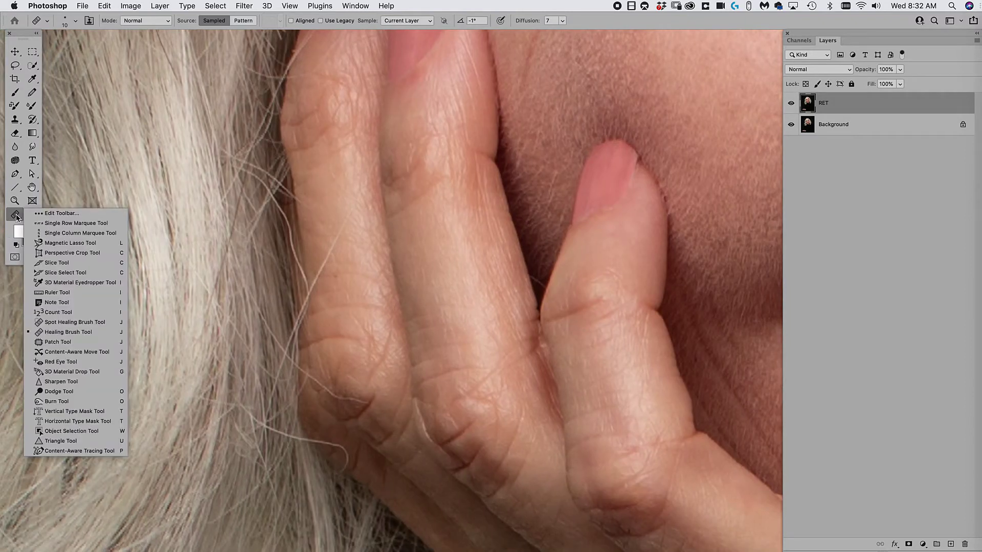
pyautogui.click(77, 322)
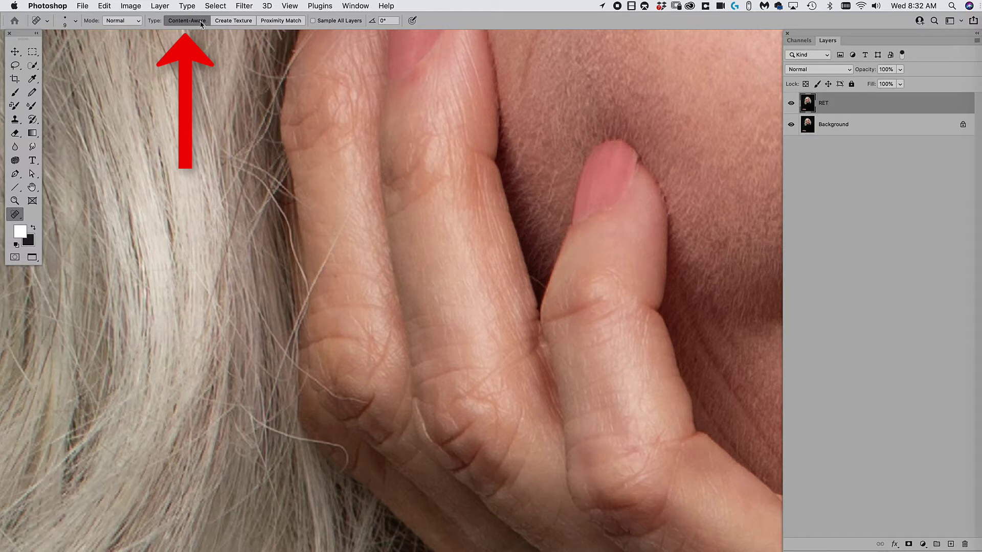
pyautogui.click(242, 22)
pyautogui.click(204, 20)
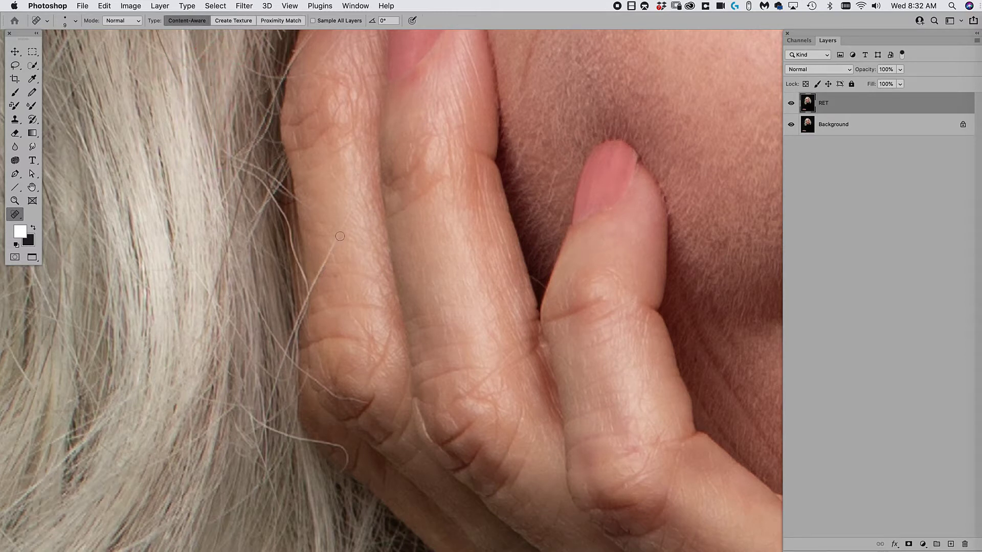
# - Heal the stray hairs crossing the outermost finger, its edge beside the hair, and its knuckle
pyautogui.moveTo(346, 220); pyautogui.dragTo(293, 334)
pyautogui.moveTo(290, 231)
pyautogui.mouseDown()
pyautogui.moveTo(306, 285)
pyautogui.moveTo(307, 327)
pyautogui.mouseUp()
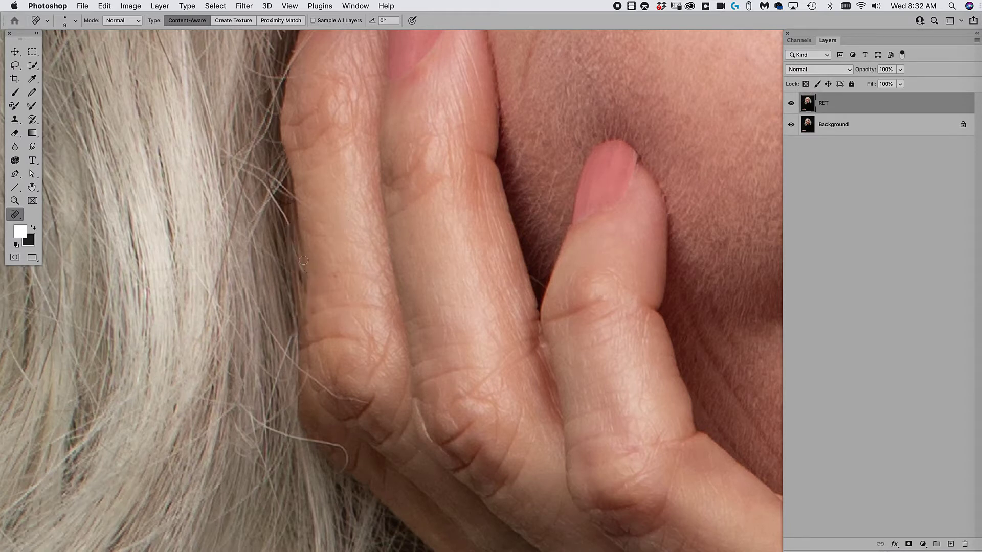
pyautogui.moveTo(303, 261); pyautogui.dragTo(300, 301)
pyautogui.moveTo(281, 215); pyautogui.dragTo(306, 318)
pyautogui.moveTo(295, 200); pyautogui.dragTo(306, 211)
pyautogui.scroll(-5, 349, 335)
pyautogui.moveTo(240, 207)
pyautogui.mouseDown()
pyautogui.moveTo(305, 274)
pyautogui.moveTo(341, 279)
pyautogui.moveTo(332, 292)
pyautogui.moveTo(342, 280)
pyautogui.moveTo(311, 297)
pyautogui.moveTo(347, 276)
pyautogui.mouseUp()
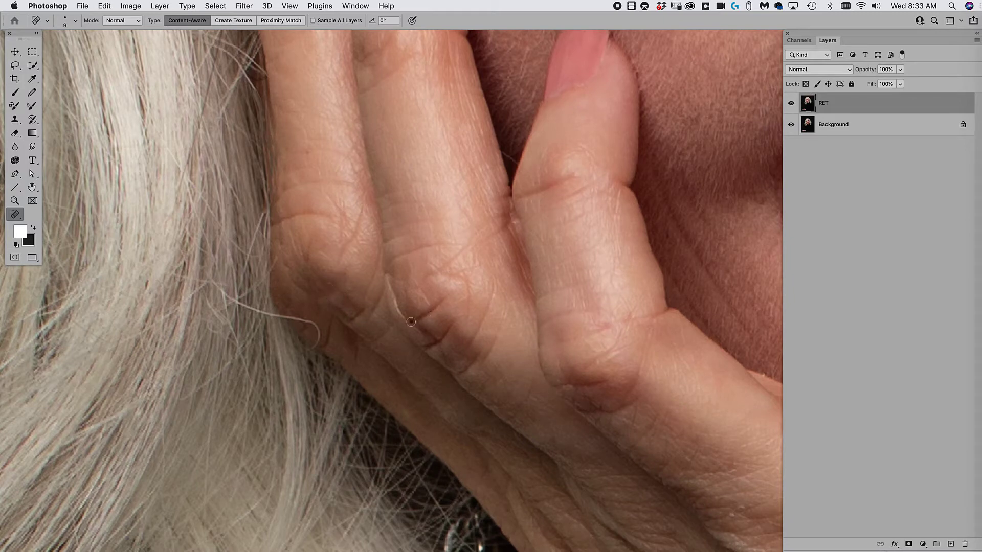
# - Heal the light hair beside the middle finger's knuckle and the long stray hair reaching the outermost finger's knuckle
pyautogui.moveTo(409, 320)
pyautogui.mouseDown()
pyautogui.moveTo(445, 296)
pyautogui.moveTo(426, 350)
pyautogui.mouseUp()
pyautogui.moveTo(224, 291)
pyautogui.mouseDown()
pyautogui.moveTo(312, 323)
pyautogui.moveTo(317, 351)
pyautogui.mouseUp()
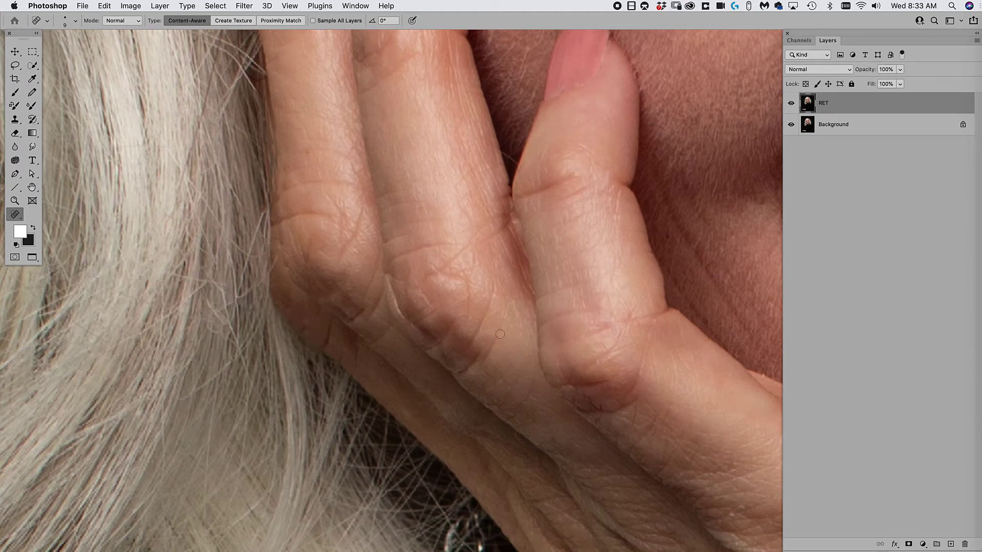
# - Heal the loose hairs extending into the dark background along the hair's outer edge beside the far eye
pyautogui.hotkey('ctrl', '-')
pyautogui.hotkey('ctrl', '-')
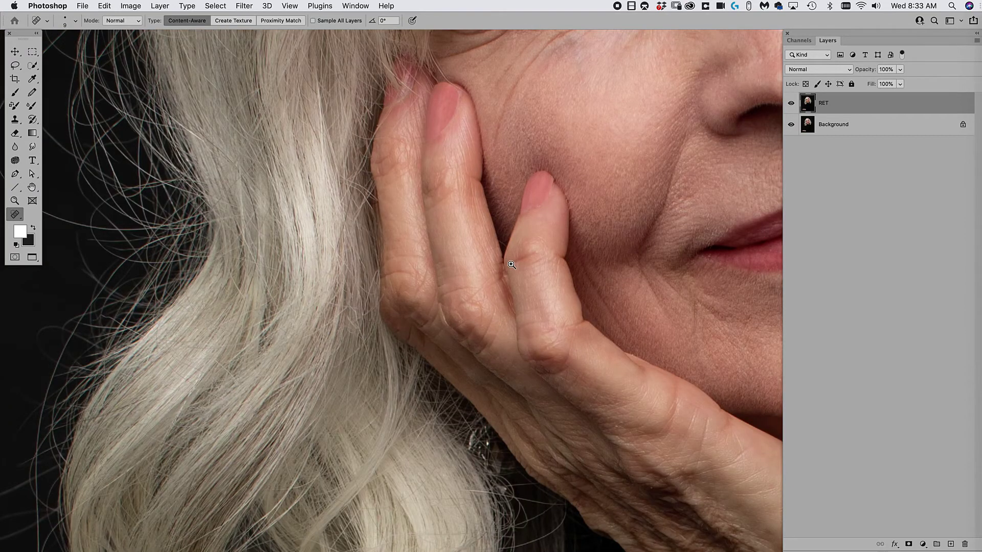
pyautogui.click(512, 265)
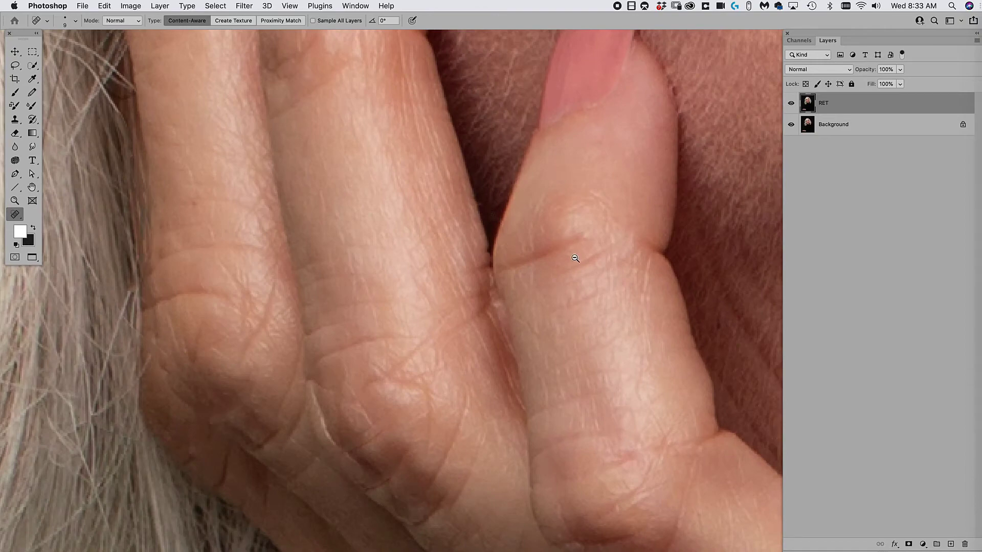
pyautogui.keyDown('alt'); pyautogui.click(575, 258); pyautogui.keyUp('alt')
pyautogui.keyDown('alt'); pyautogui.click(552, 301); pyautogui.keyUp('alt')
pyautogui.keyDown('alt'); pyautogui.click(524, 342); pyautogui.keyUp('alt')
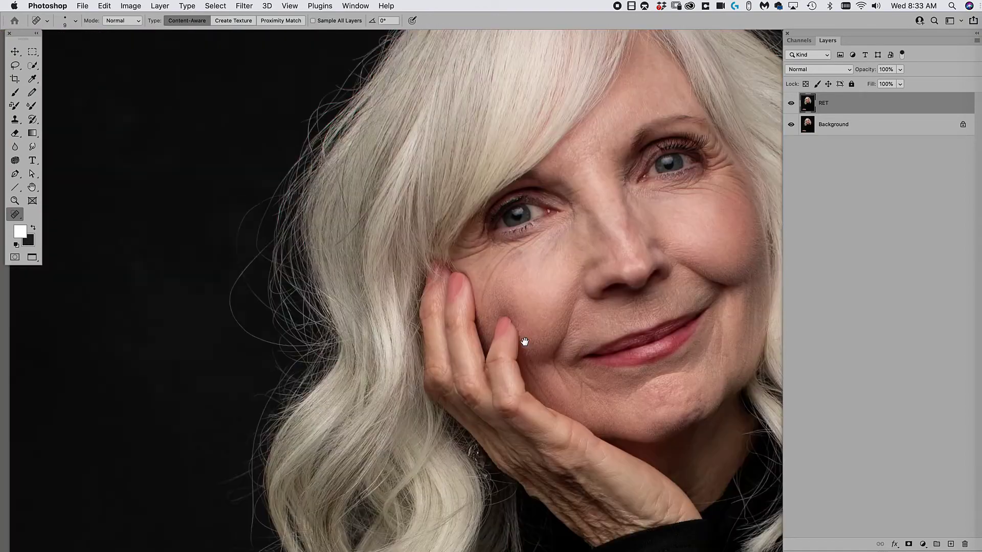
pyautogui.moveTo(525, 341); pyautogui.dragTo(336, 348)
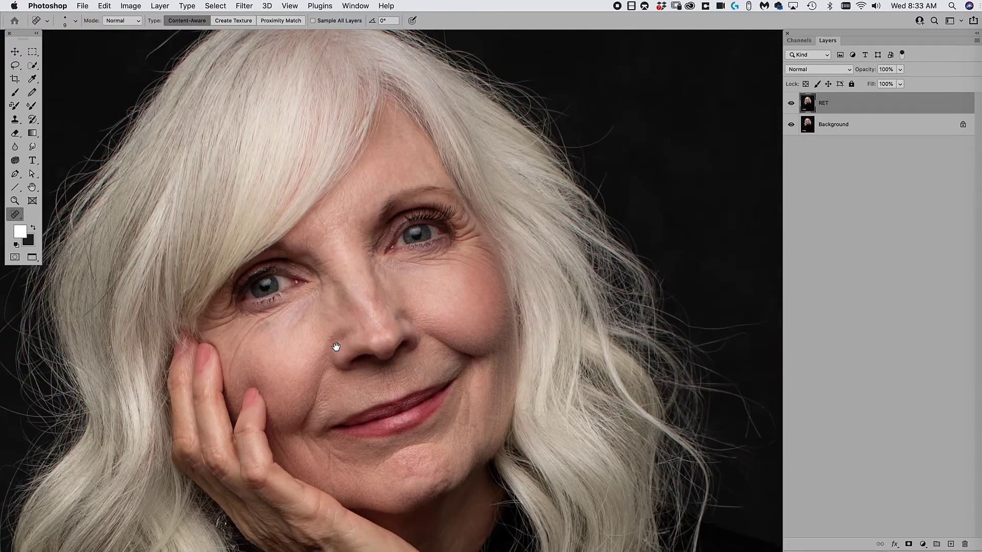
pyautogui.scroll(6, 596, 252)
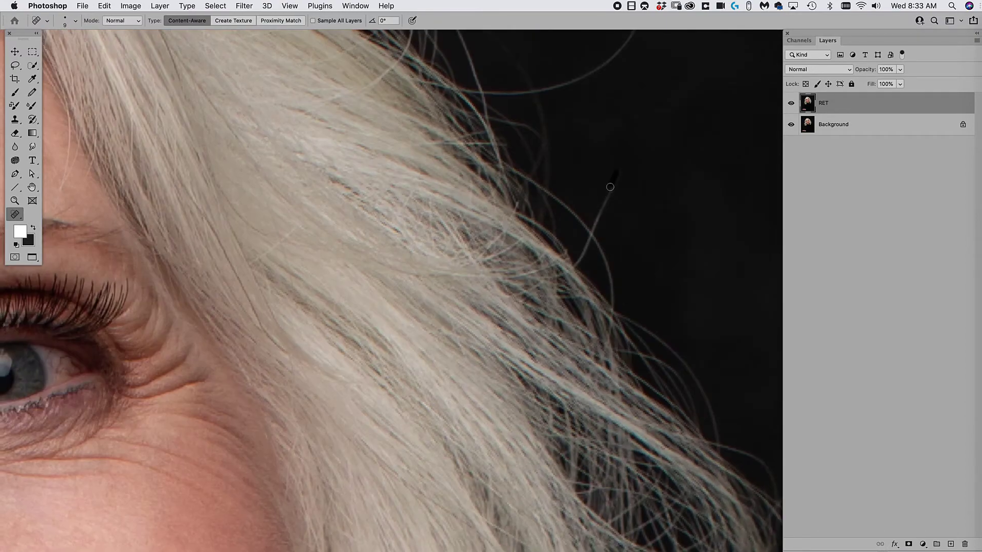
pyautogui.moveTo(611, 187); pyautogui.dragTo(574, 267)
pyautogui.moveTo(554, 198)
pyautogui.mouseDown()
pyautogui.moveTo(596, 242)
pyautogui.moveTo(614, 308)
pyautogui.mouseUp()
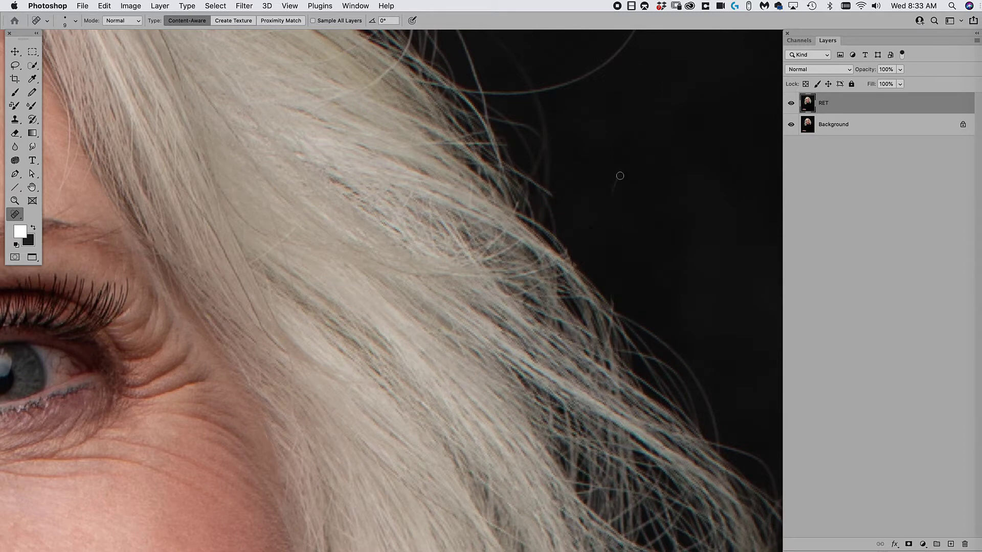
pyautogui.moveTo(620, 176); pyautogui.dragTo(607, 204)
pyautogui.moveTo(503, 165); pyautogui.dragTo(567, 208)
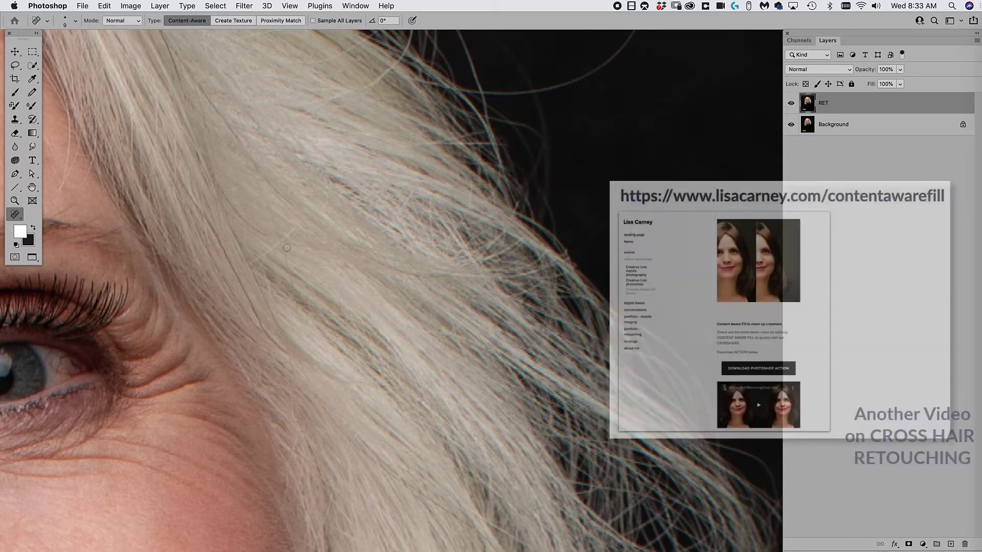
# - Heal the cross hairs lying over the hair beside the forehead and the stray strands looping into the dark background
pyautogui.moveTo(296, 229); pyautogui.dragTo(277, 241)
pyautogui.moveTo(424, 273); pyautogui.dragTo(443, 427)
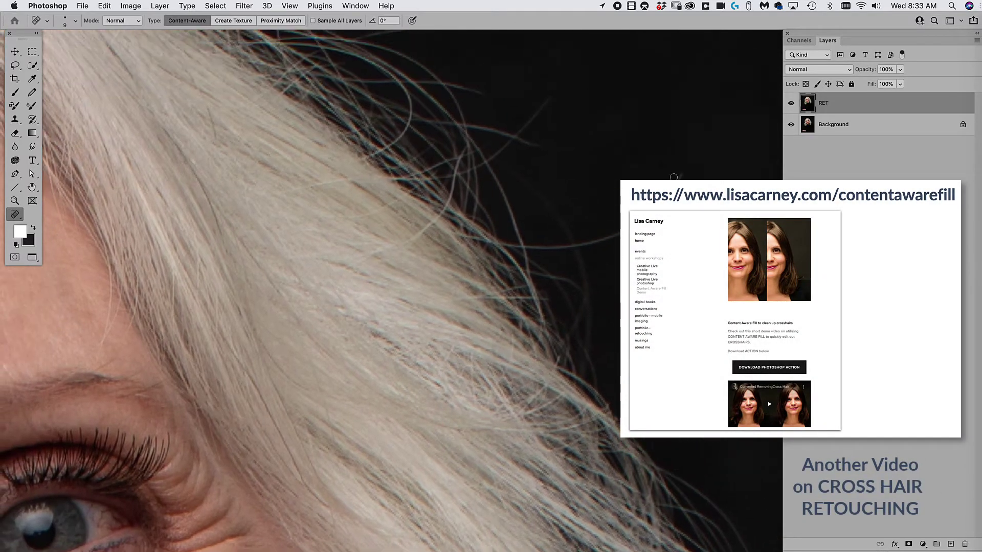
pyautogui.moveTo(600, 241)
pyautogui.mouseDown()
pyautogui.moveTo(620, 231)
pyautogui.moveTo(540, 248)
pyautogui.mouseUp()
pyautogui.moveTo(531, 183); pyautogui.dragTo(589, 287)
pyautogui.moveTo(430, 224); pyautogui.dragTo(406, 244)
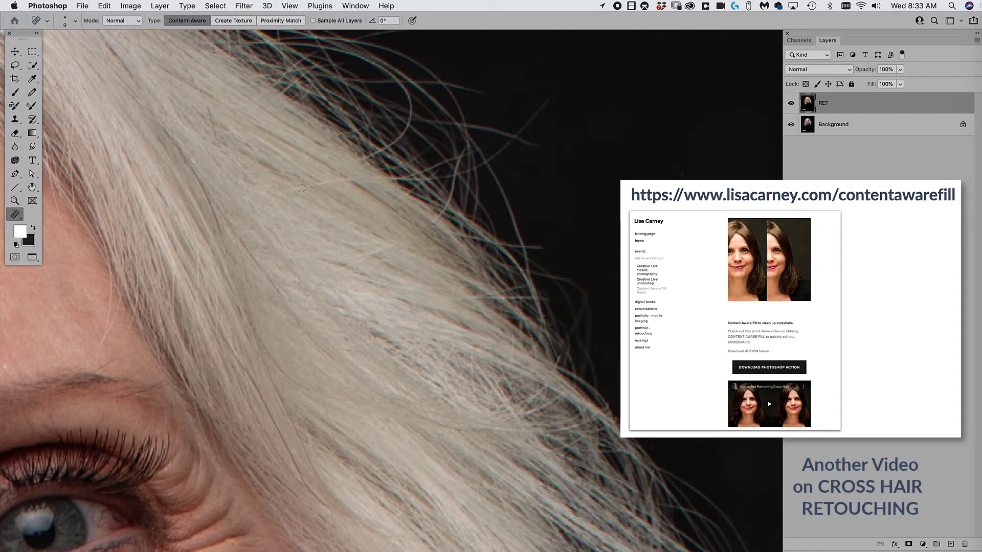
pyautogui.moveTo(358, 177); pyautogui.dragTo(266, 200)
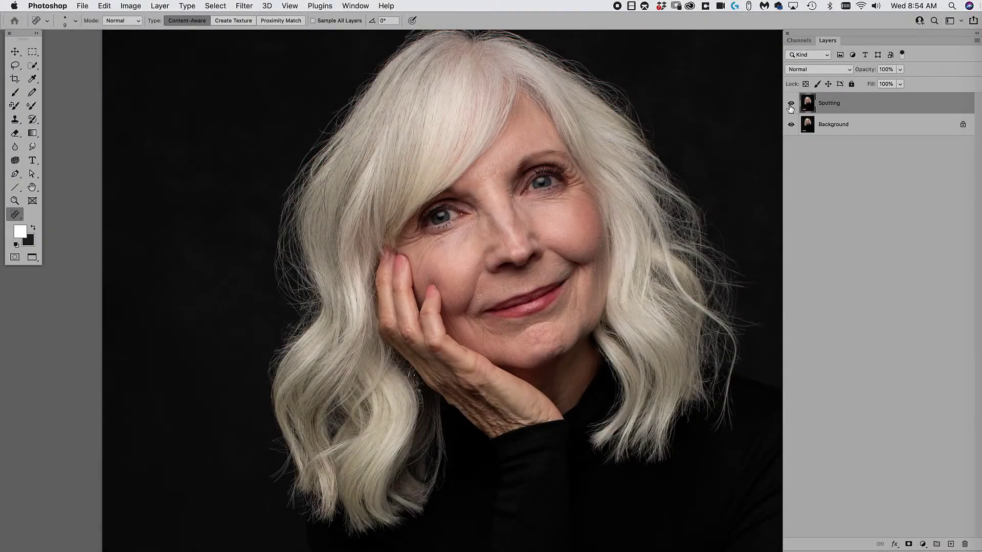
# - Compare the Spotting layer with the original by toggling its visibility for the whole portrait and for the face up close
pyautogui.click(790, 105)
pyautogui.click(791, 104)
pyautogui.click(791, 104)
pyautogui.click(791, 104)
pyautogui.click(791, 104)
pyautogui.keyDown('super'); pyautogui.click(586, 252); pyautogui.keyUp('super')
pyautogui.moveTo(586, 252); pyautogui.dragTo(782, 121)
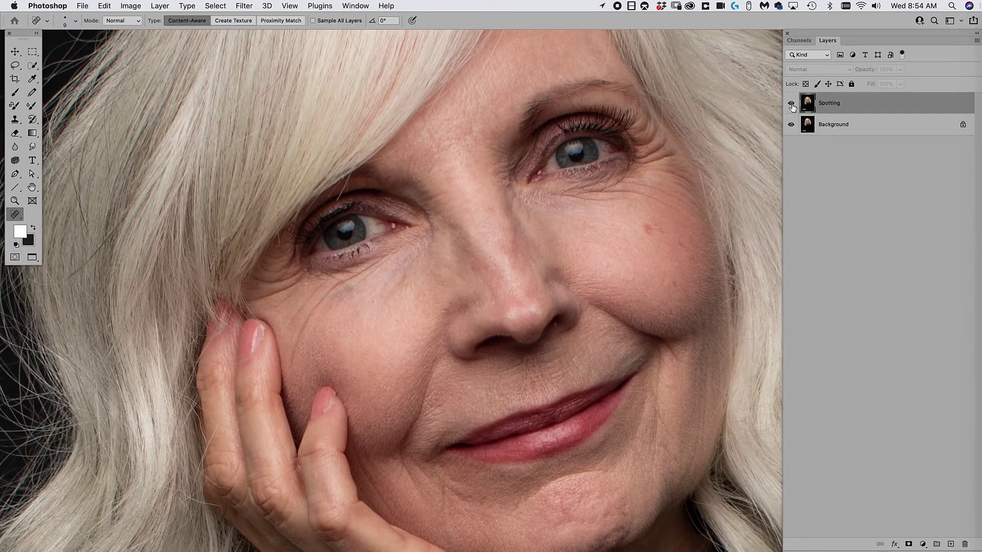
pyautogui.click(791, 103)
pyautogui.click(791, 103)
pyautogui.click(790, 104)
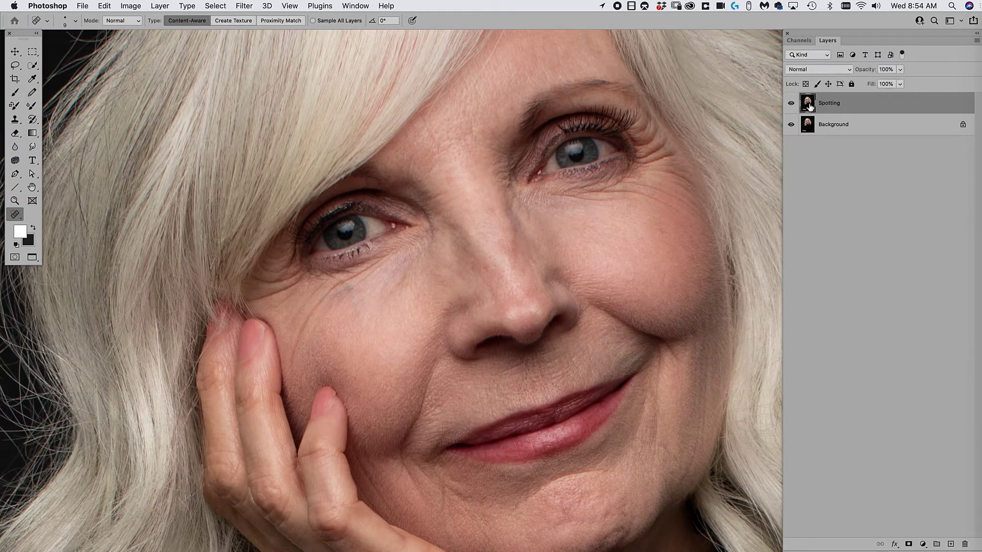
# - Set the Spotting layer's blend mode to Difference and inspect the retouched marks across the portrait
pyautogui.click(835, 73)
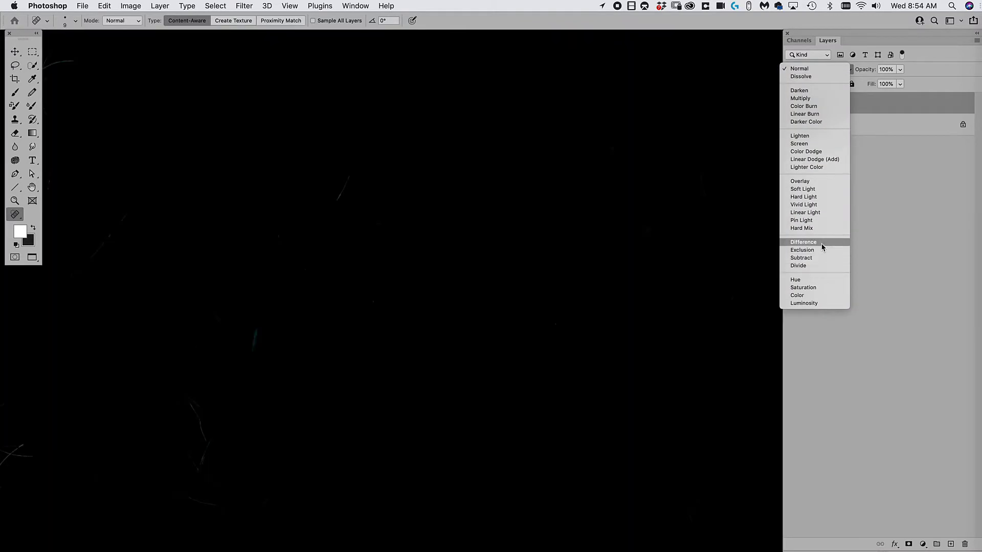
pyautogui.click(822, 247)
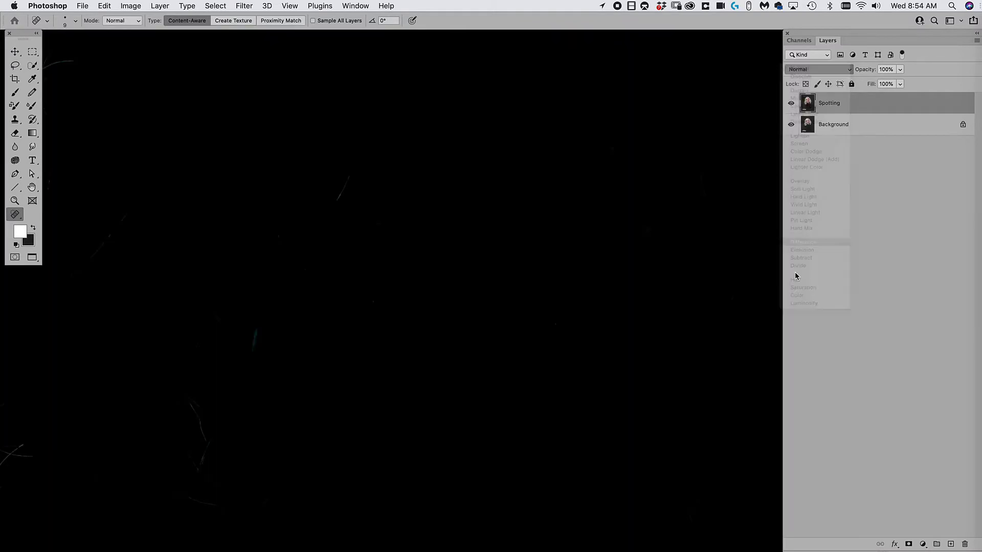
pyautogui.moveTo(425, 339); pyautogui.dragTo(627, 222)
pyautogui.moveTo(537, 354); pyautogui.dragTo(537, 147)
pyautogui.moveTo(621, 428); pyautogui.dragTo(564, 320)
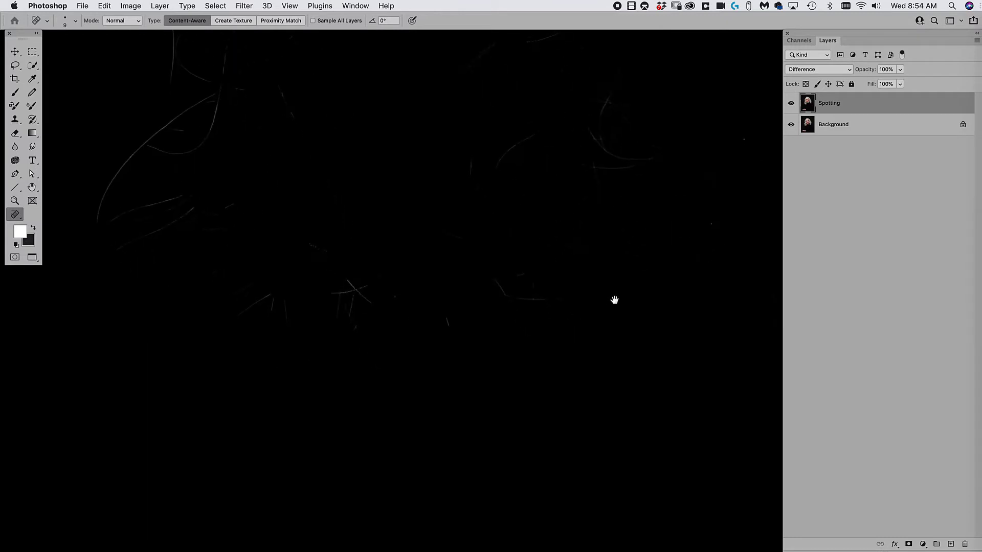
pyautogui.moveTo(614, 300); pyautogui.dragTo(347, 399)
pyautogui.moveTo(712, 289)
pyautogui.mouseDown()
pyautogui.moveTo(581, 333)
pyautogui.moveTo(394, 458)
pyautogui.mouseUp()
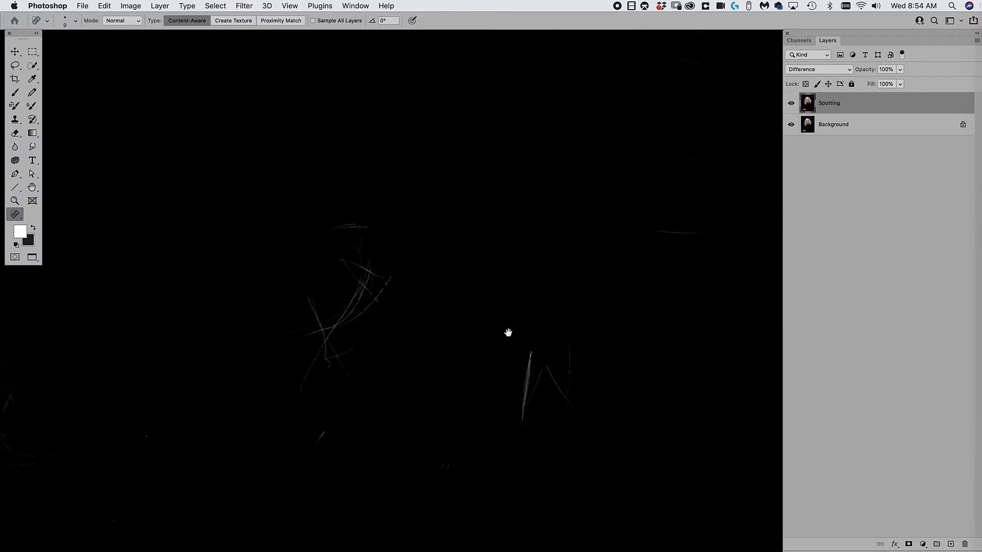
pyautogui.moveTo(508, 333); pyautogui.dragTo(550, 465)
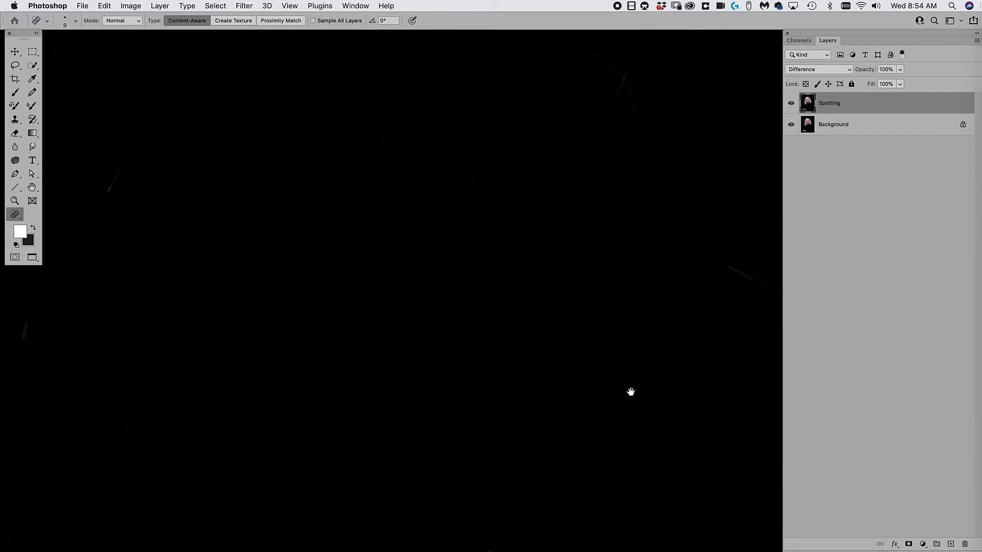
# - Restore the Spotting layer's blend mode to Normal and toggle its visibility to compare the face before and after retouching
pyautogui.click(822, 72)
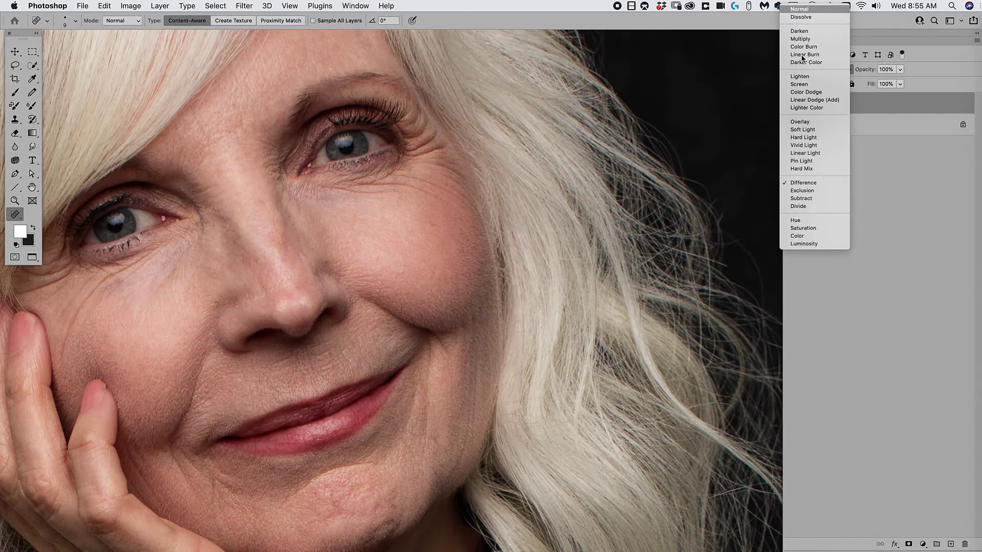
pyautogui.click(800, 10)
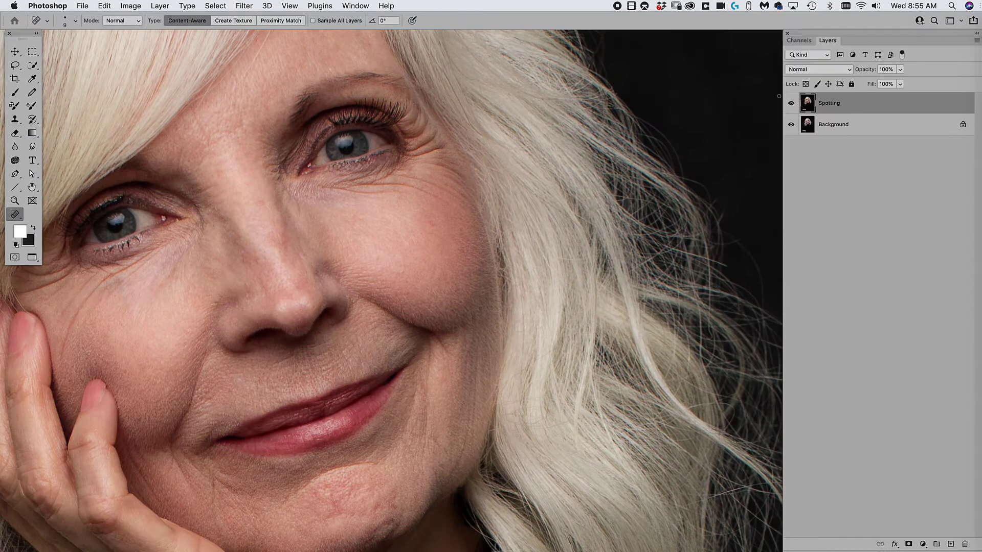
pyautogui.click(791, 103)
pyautogui.click(791, 103)
pyautogui.moveTo(474, 296); pyautogui.dragTo(682, 376)
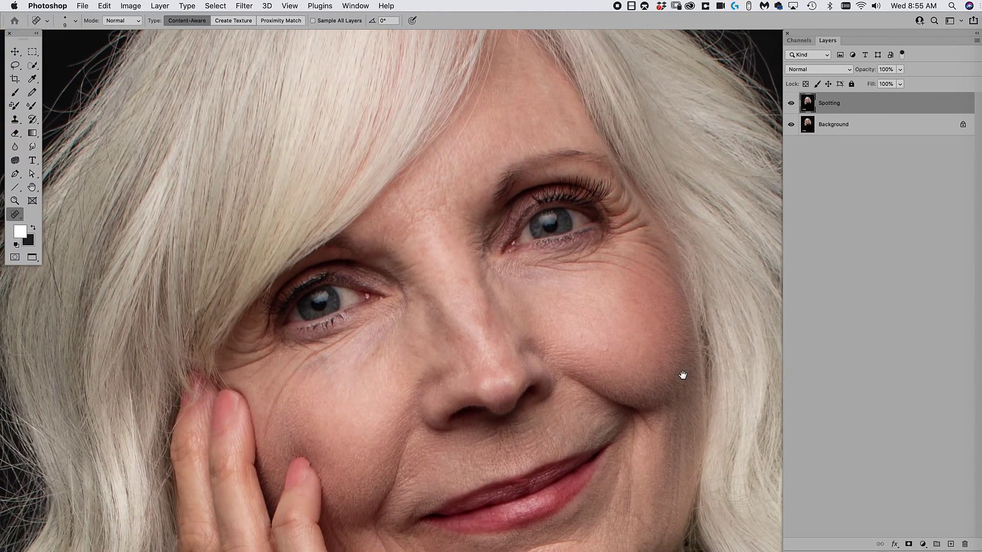
pyautogui.scroll(-5, 680, 391)
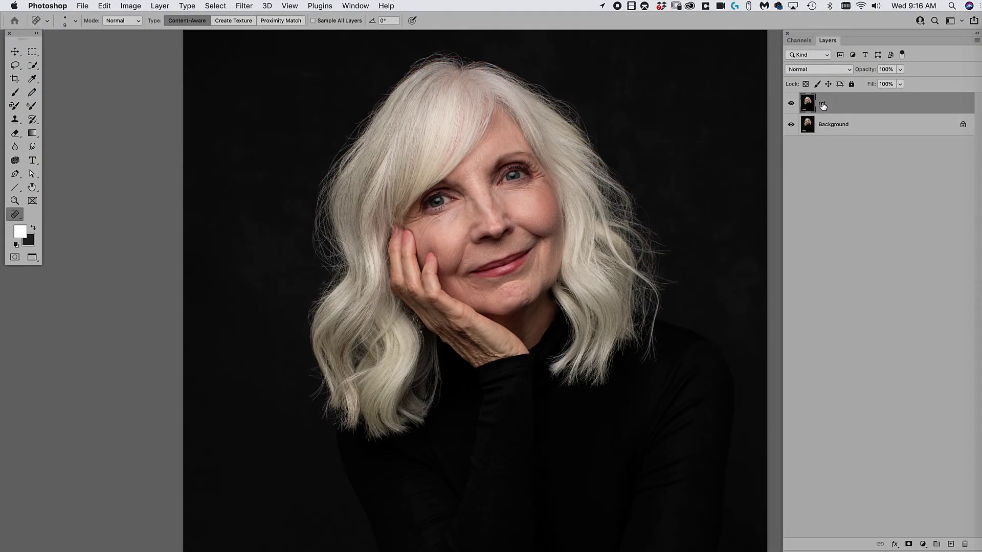
# - Duplicate the ret layer twice and put both copies in a group named fs
pyautogui.press('super+j')
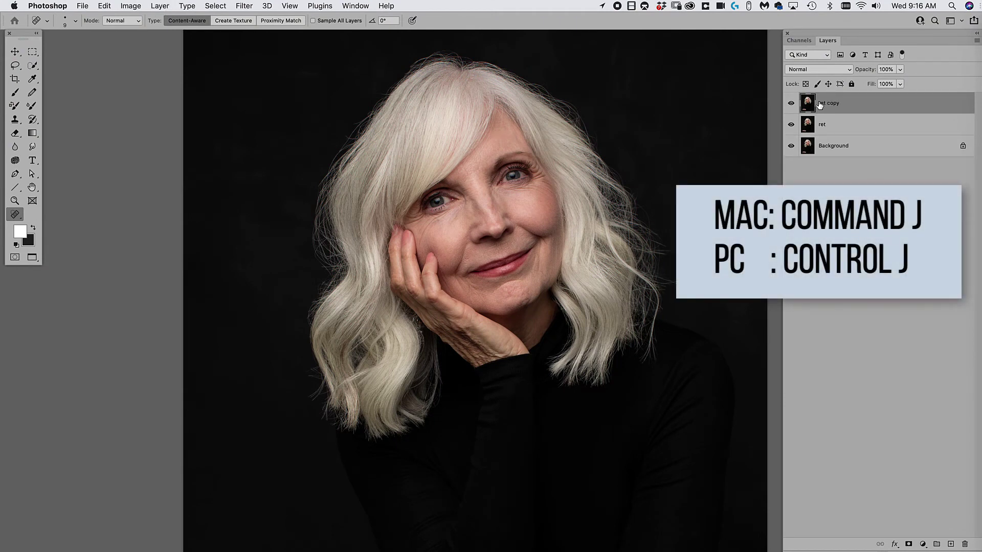
pyautogui.press('super+j')
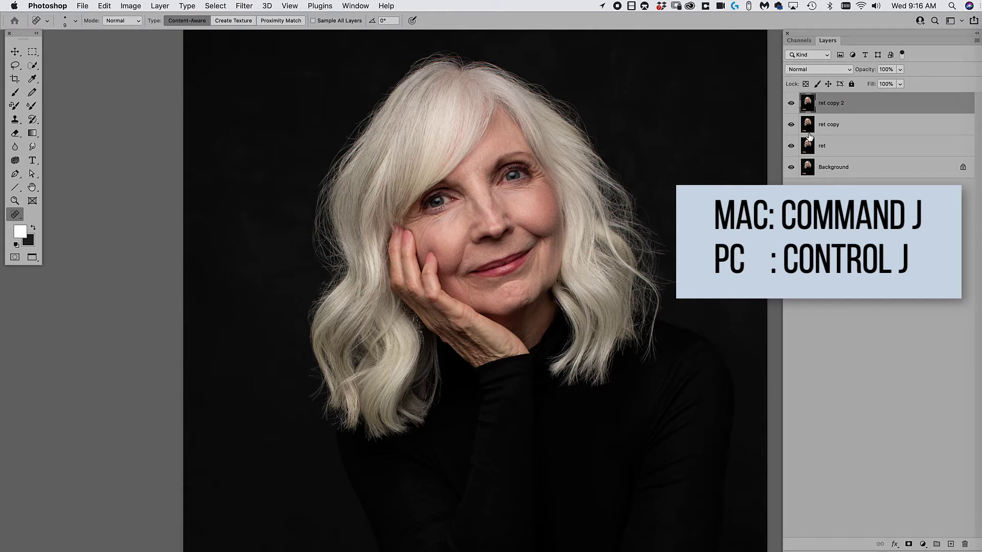
pyautogui.click(843, 130)
pyautogui.keyDown('shift'); pyautogui.click(851, 105); pyautogui.keyUp('shift')
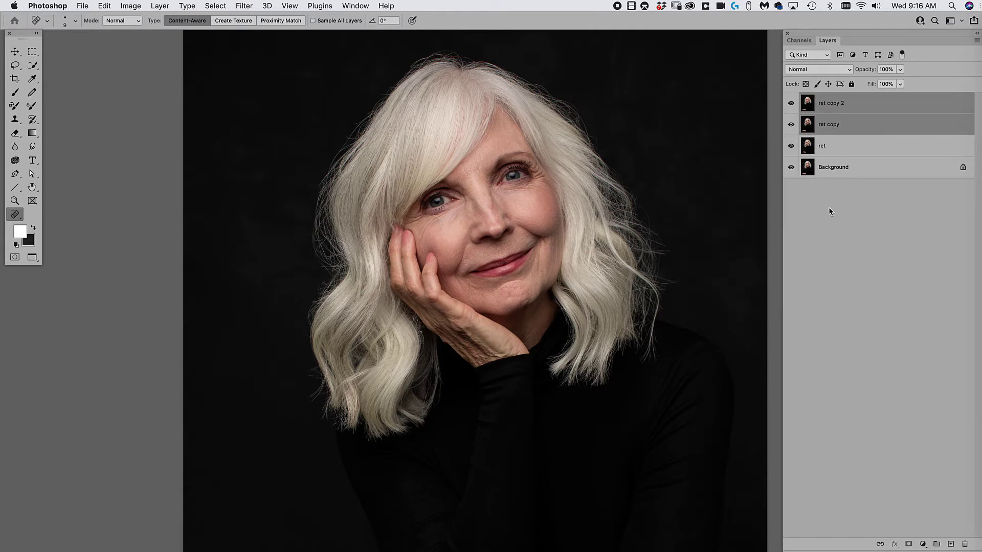
pyautogui.moveTo(879, 128); pyautogui.dragTo(937, 524)
pyautogui.doubleClick(829, 78)
pyautogui.write('fs')
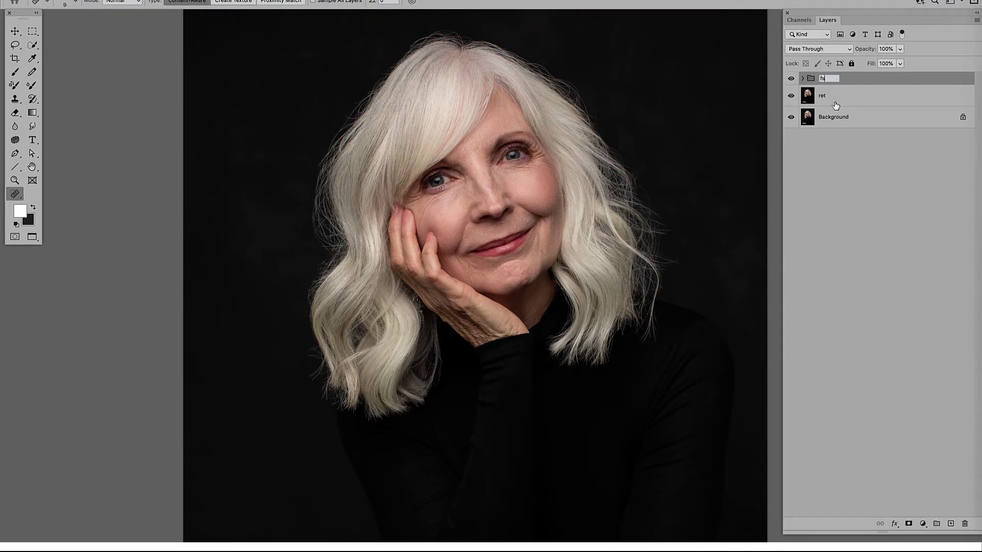
pyautogui.click(839, 102)
# - Hide ret copy 2 inside the fs group and apply a Gaussian Blur with a radius of 10 pixels to ret copy
pyautogui.click(803, 78)
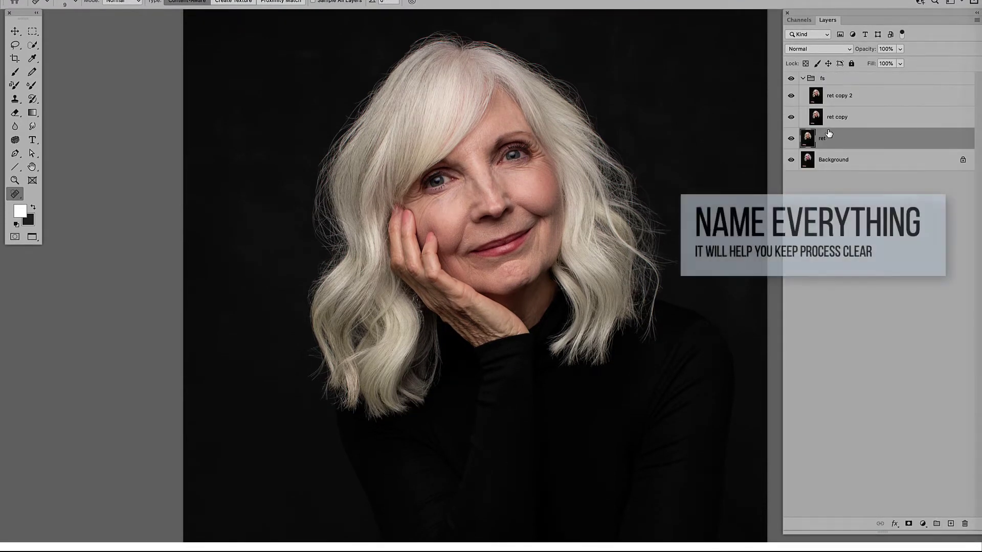
pyautogui.click(791, 96)
pyautogui.click(834, 120)
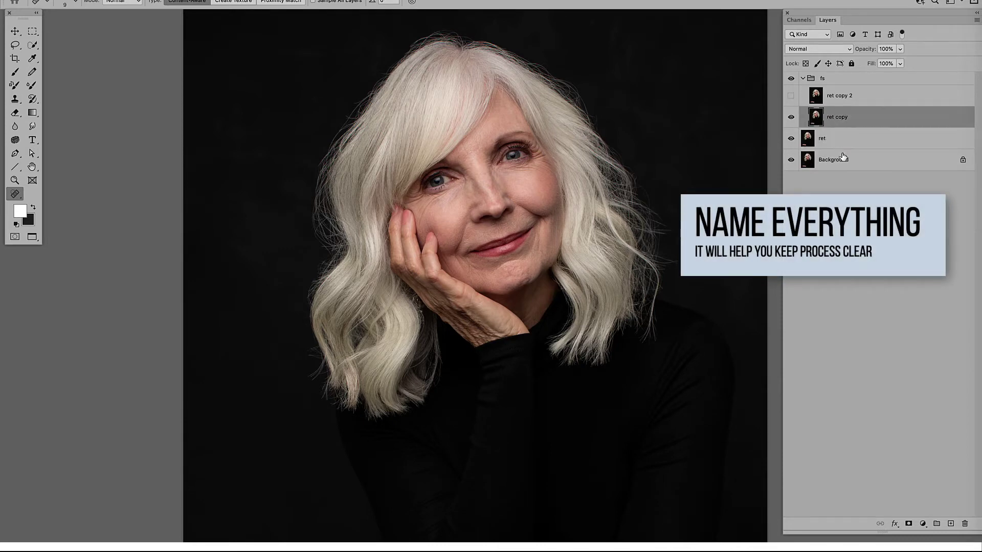
pyautogui.click(244, 22)
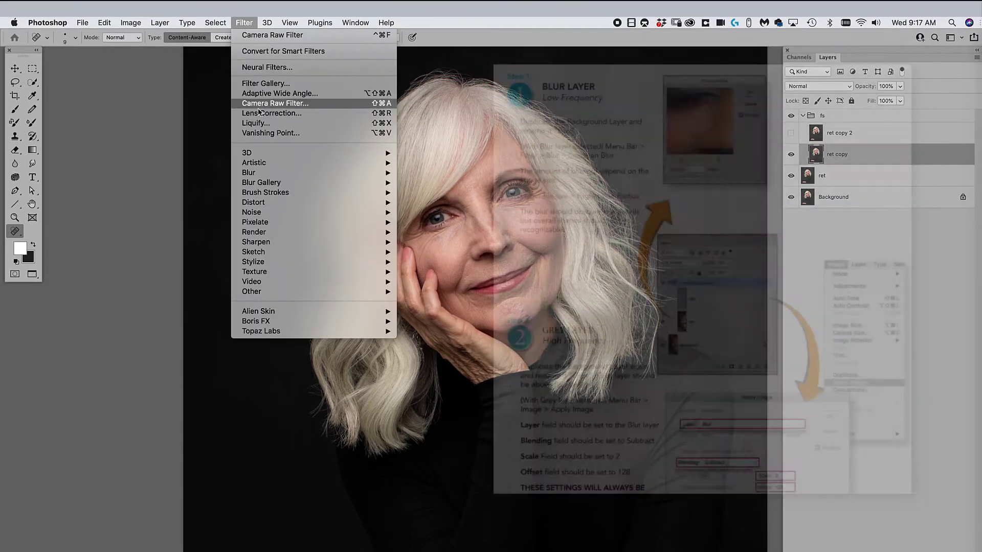
pyautogui.moveTo(262, 162)
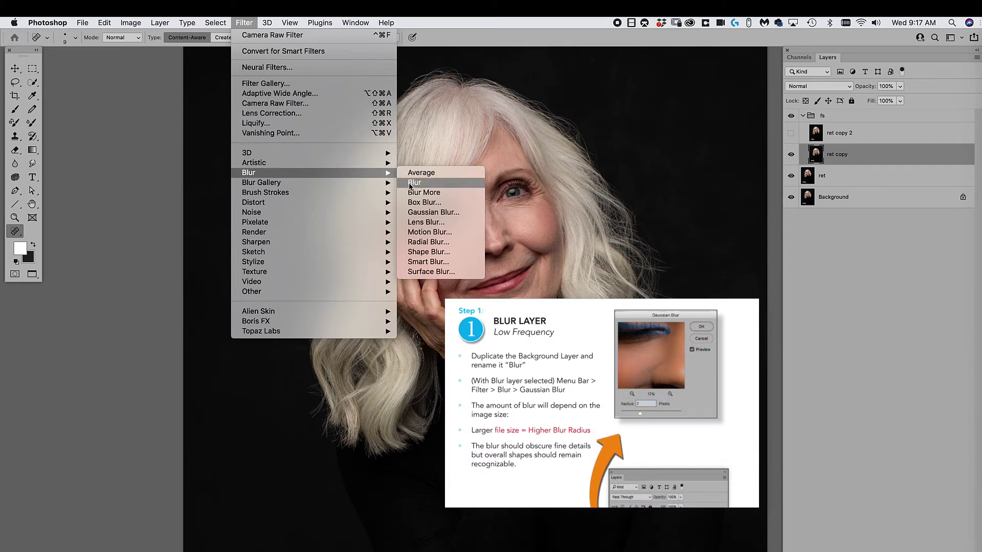
pyautogui.click(424, 211)
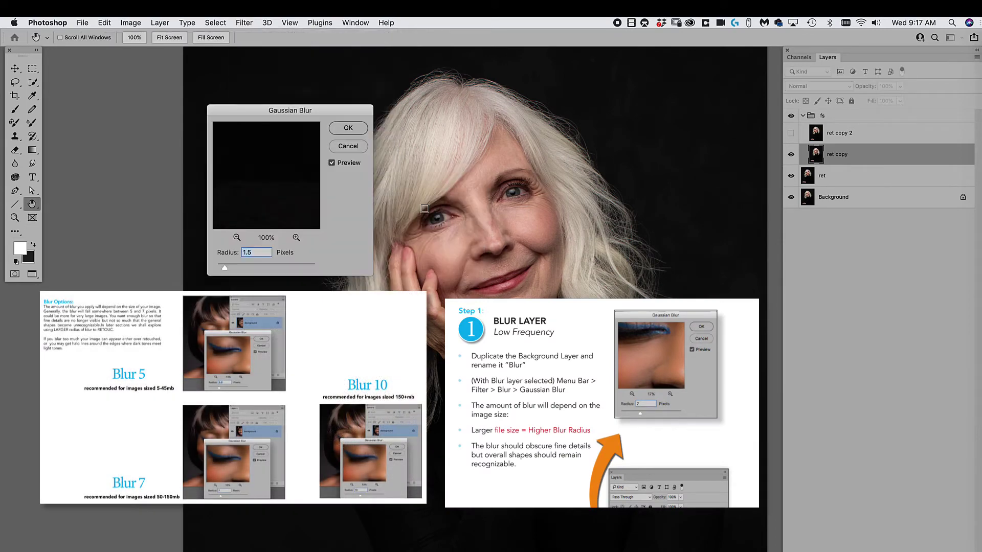
pyautogui.write('10')
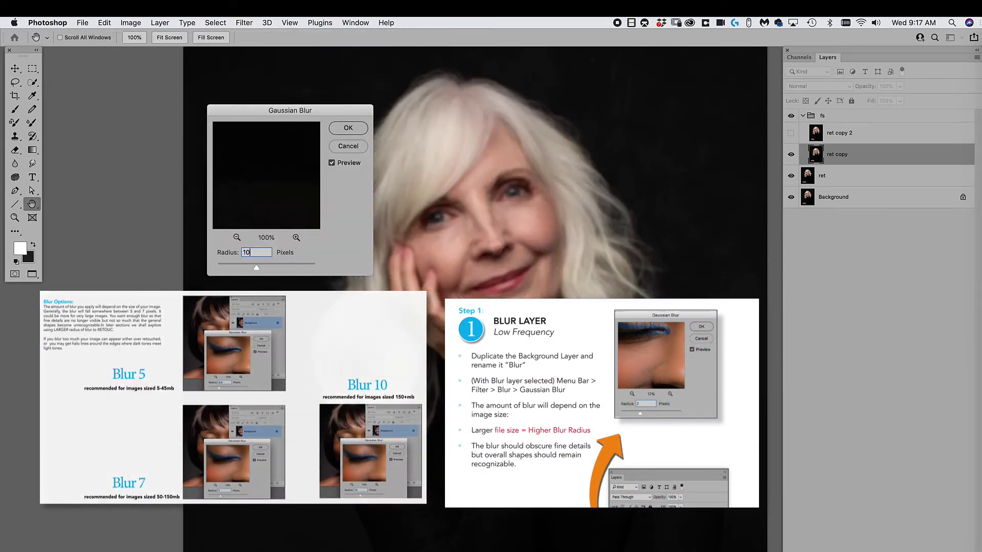
pyautogui.press('Return')
# - Rename the blurred layer as blur 10
pyautogui.press('j')
pyautogui.doubleClick(841, 156)
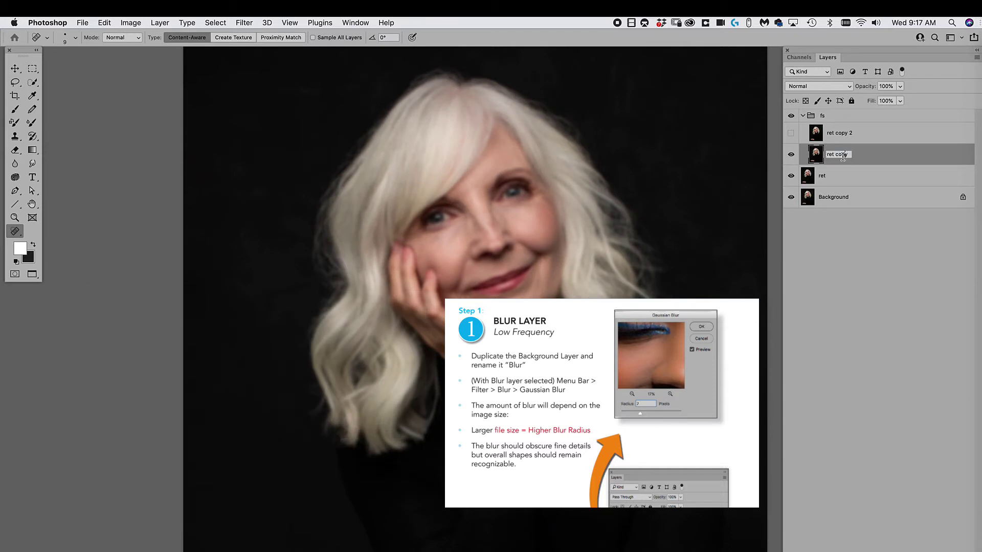
pyautogui.write('blur 10')
pyautogui.press('Return')
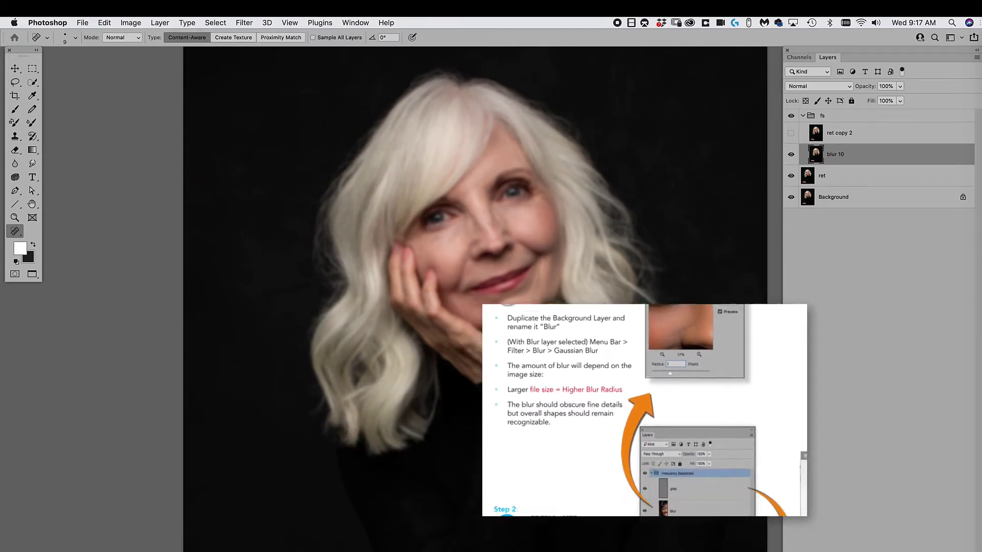
# - Show the ret copy 2 layer inside the fs group and rename it as grey
pyautogui.click(791, 133)
pyautogui.click(825, 134)
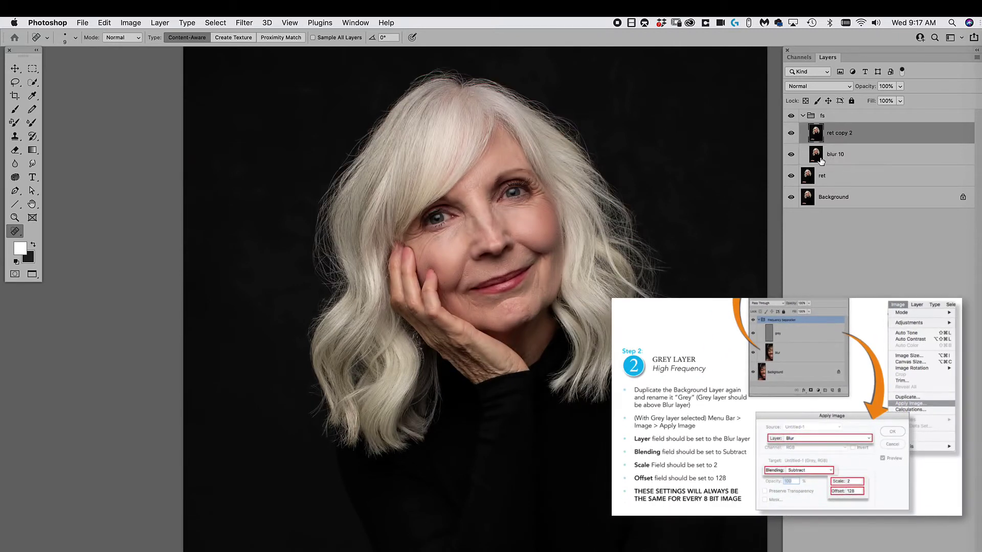
pyautogui.doubleClick(834, 133)
pyautogui.write('grey')
pyautogui.press('Return')
# - Start Apply Image on the grey layer with DEMO.psd as source and blur 10 as the source layer
pyautogui.click(105, 22)
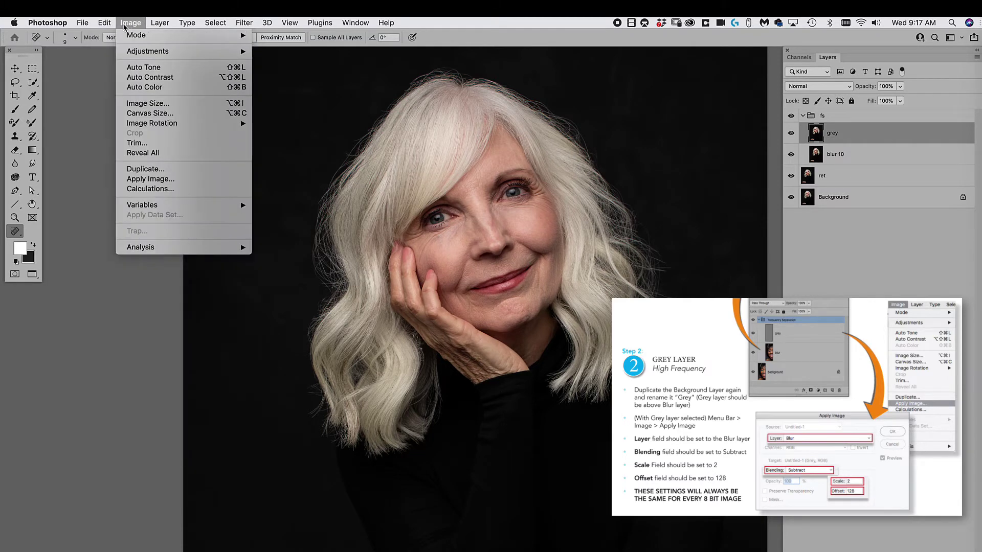
pyautogui.moveTo(130, 23)
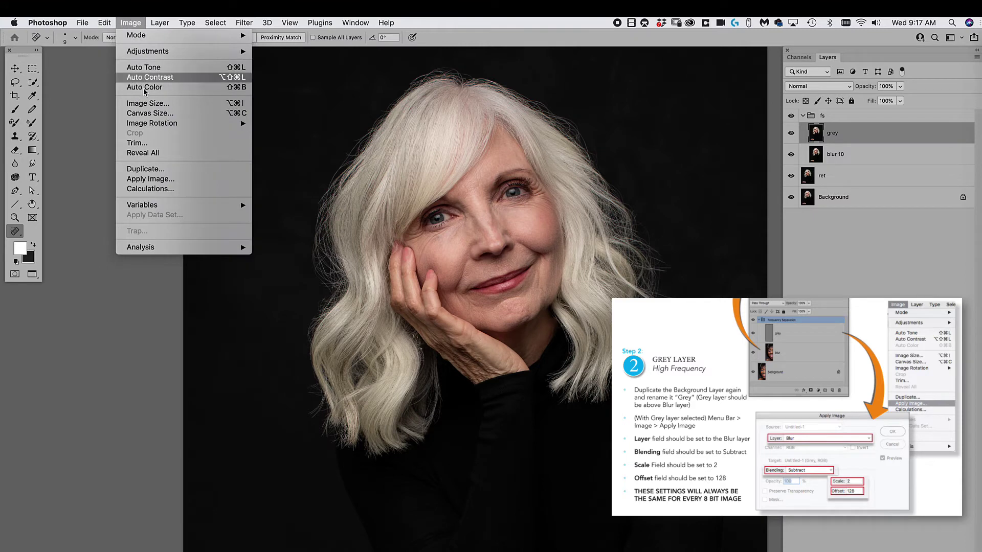
pyautogui.click(164, 180)
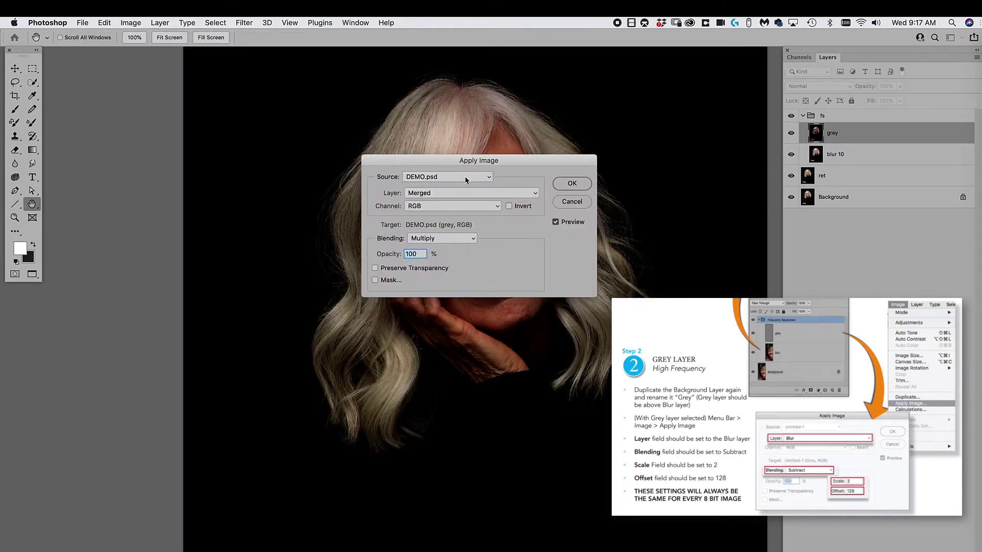
pyautogui.click(465, 179)
pyautogui.click(464, 177)
pyautogui.click(468, 192)
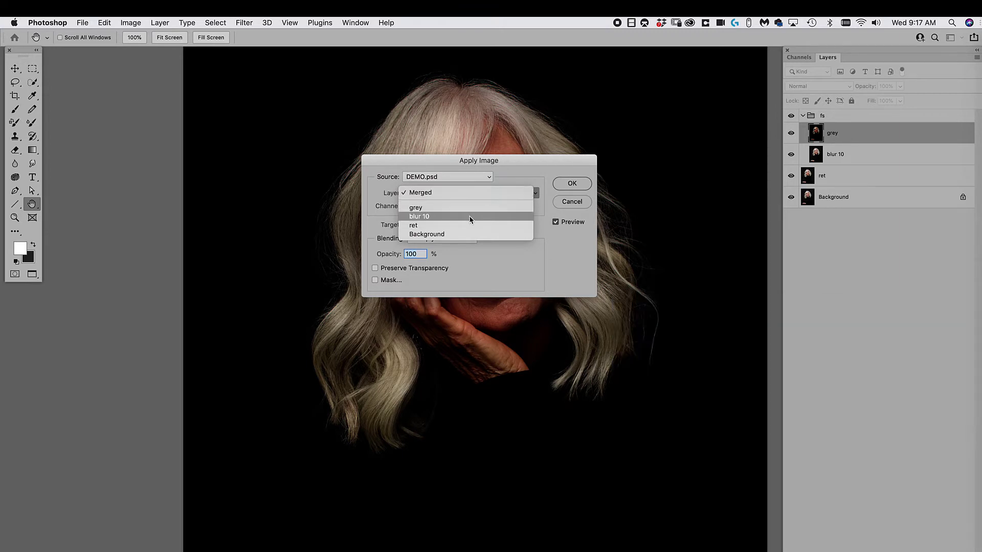
pyautogui.click(470, 217)
# - Apply the image with Subtract blending, a scale of 2 and an offset of 128
pyautogui.click(466, 238)
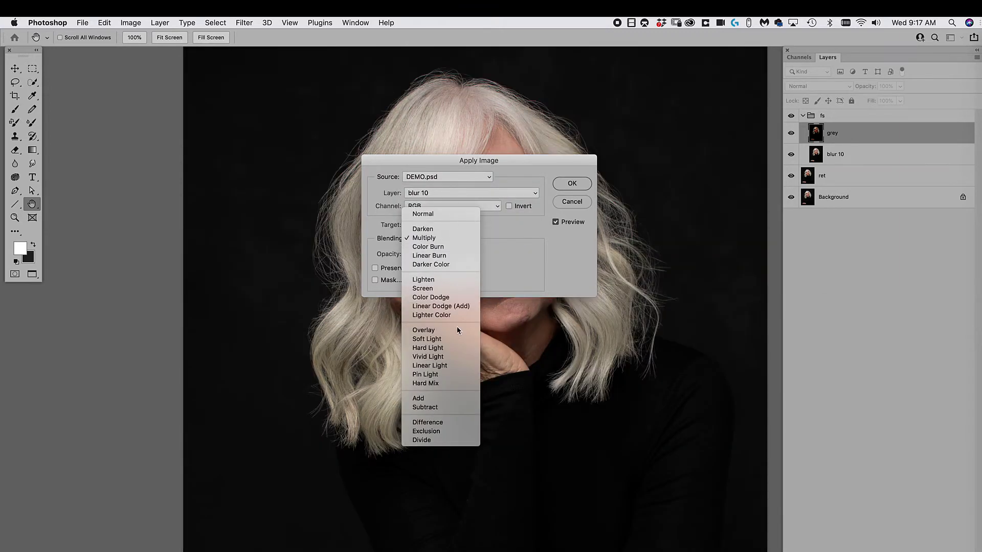
pyautogui.click(446, 408)
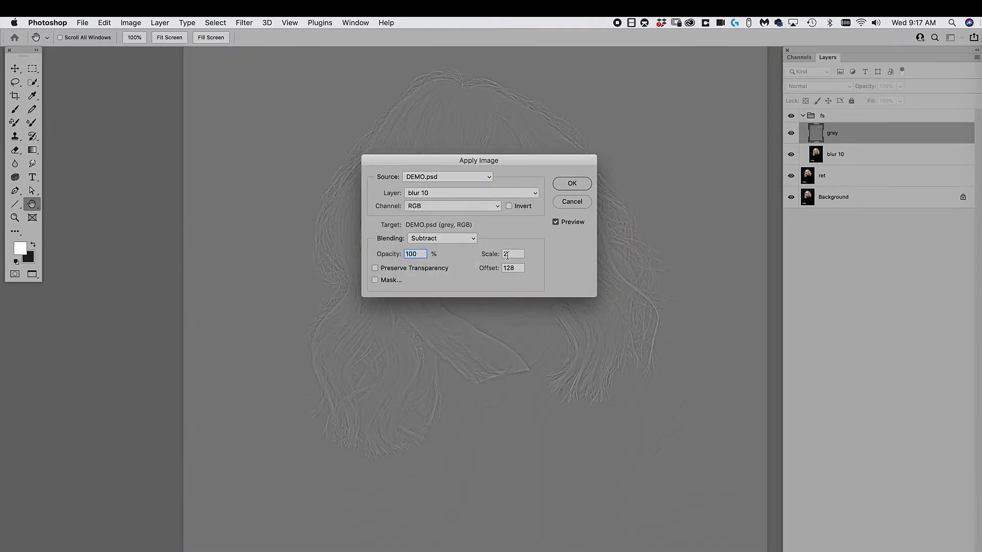
pyautogui.click(507, 255)
pyautogui.write('2')
pyautogui.press('Tab')
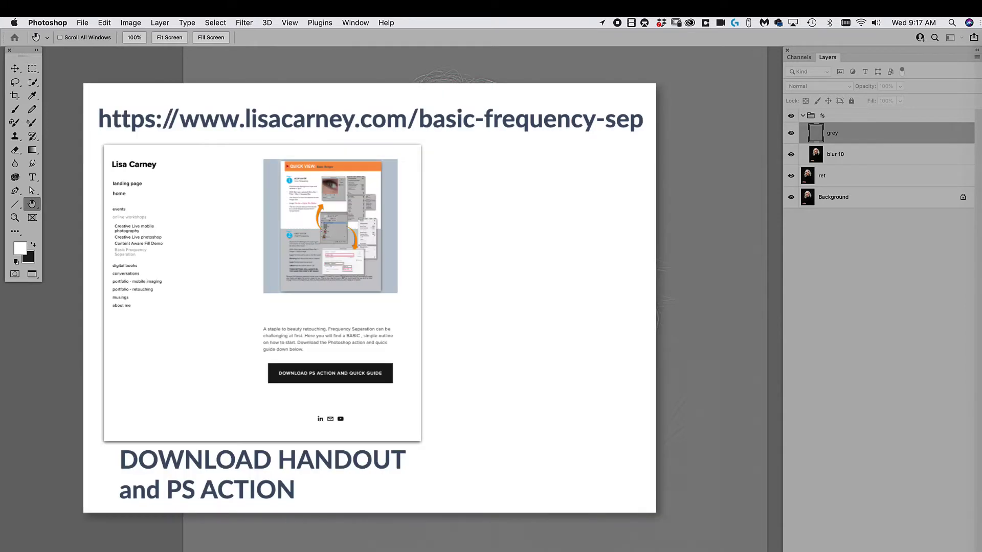
pyautogui.press('Return')
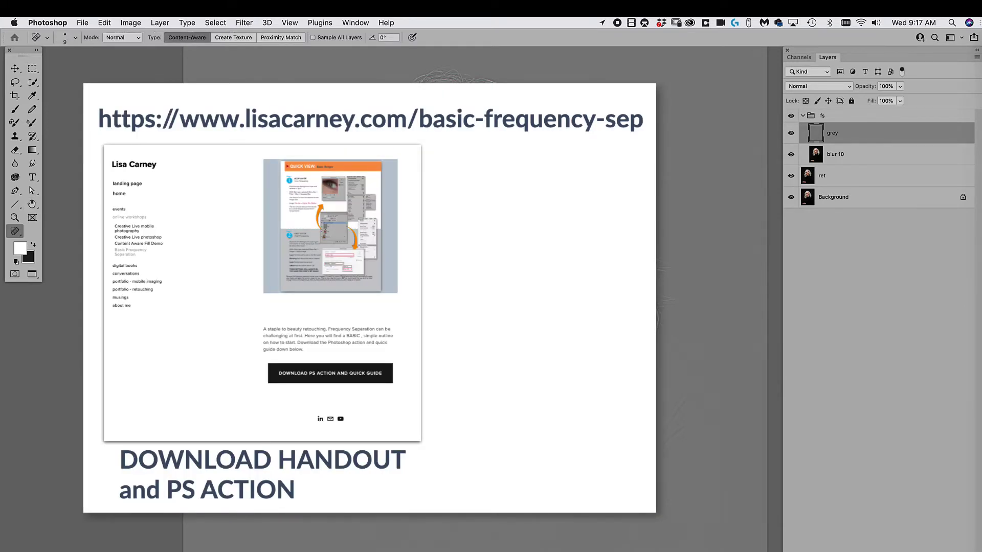
# - Set the grey layer's blend mode to Linear Light and toggle the fs group's visibility to check the result
pyautogui.click(834, 87)
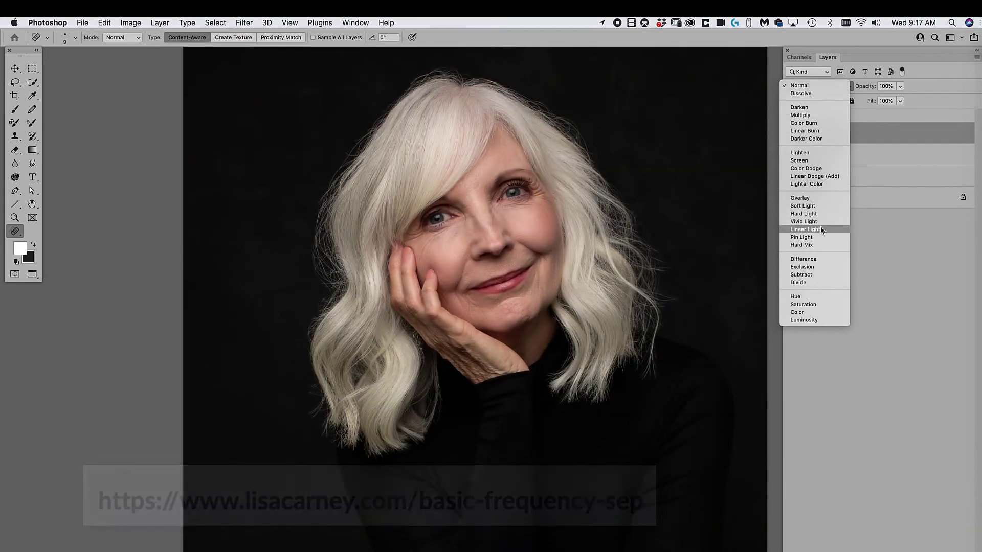
pyautogui.click(820, 229)
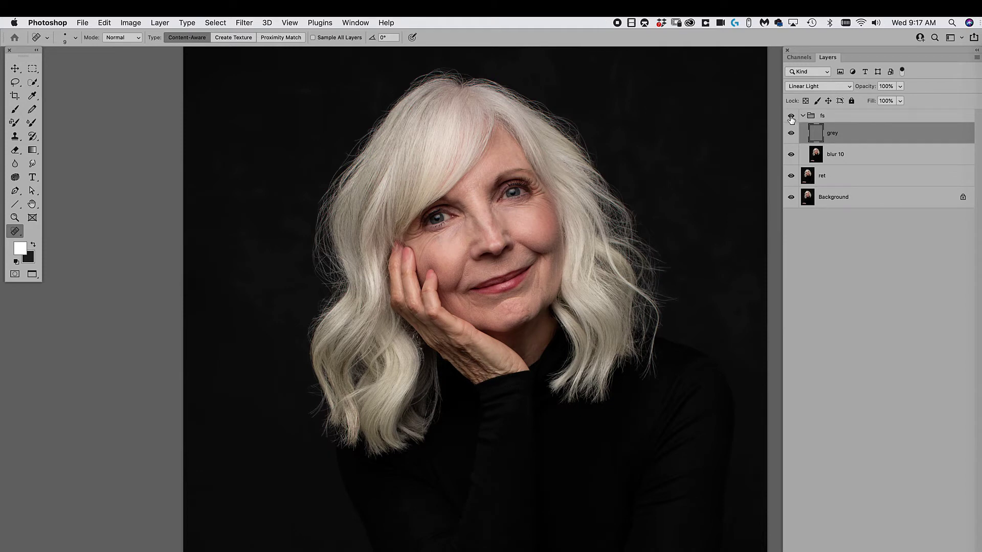
pyautogui.click(792, 117)
pyautogui.click(791, 117)
pyautogui.click(791, 117)
pyautogui.click(792, 117)
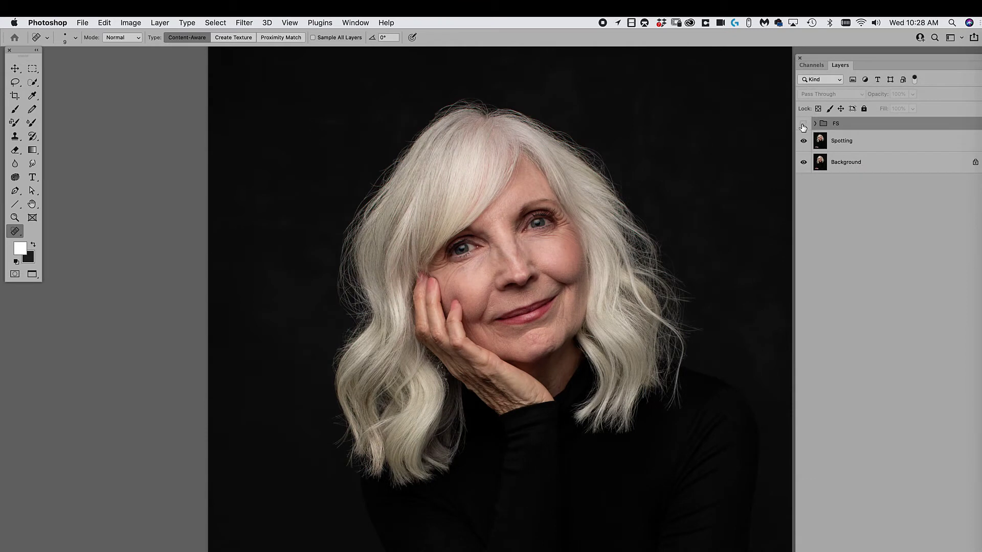
# - Toggle the FS group's visibility to compare the retouched portrait before and after, both overall and close up on the face
pyautogui.click(804, 124)
pyautogui.click(802, 124)
pyautogui.click(803, 125)
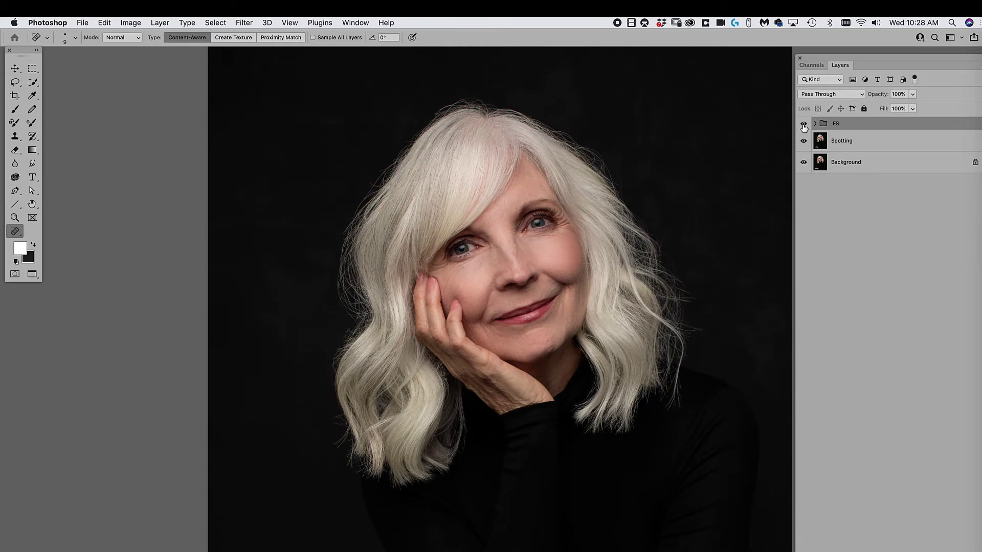
pyautogui.click(803, 125)
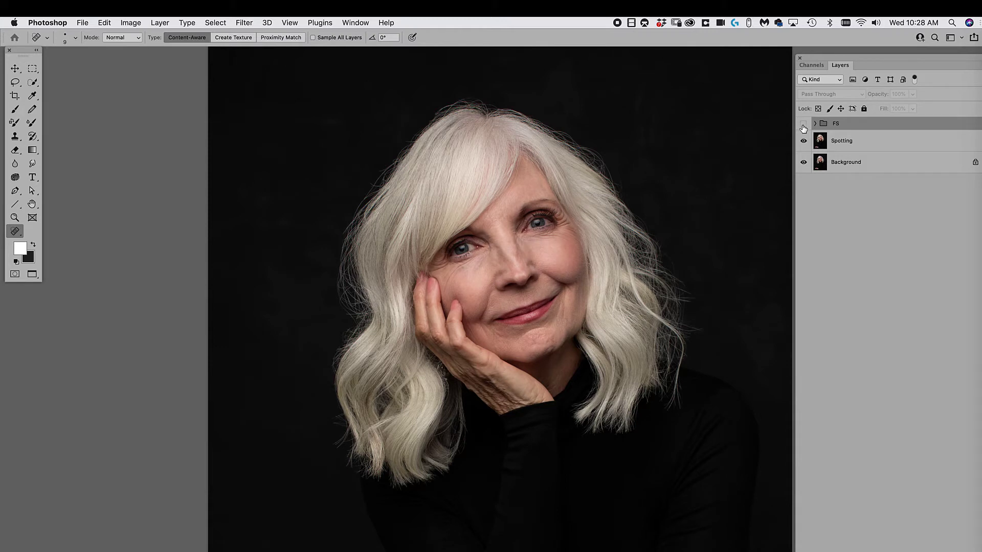
pyautogui.click(803, 124)
pyautogui.click(803, 125)
pyautogui.click(803, 124)
pyautogui.click(801, 126)
pyautogui.click(802, 125)
pyautogui.click(801, 125)
pyautogui.click(802, 126)
pyautogui.click(802, 125)
pyautogui.click(802, 125)
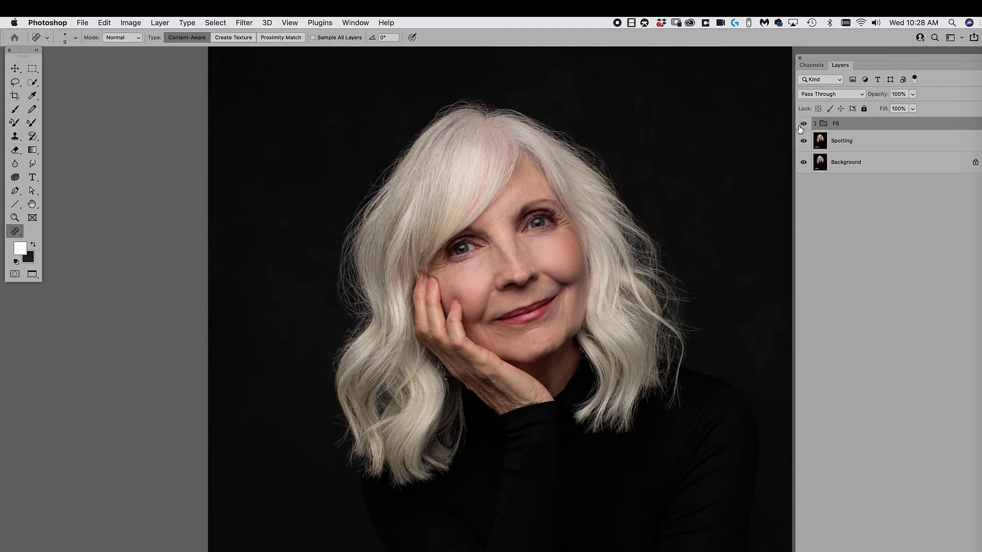
pyautogui.click(804, 125)
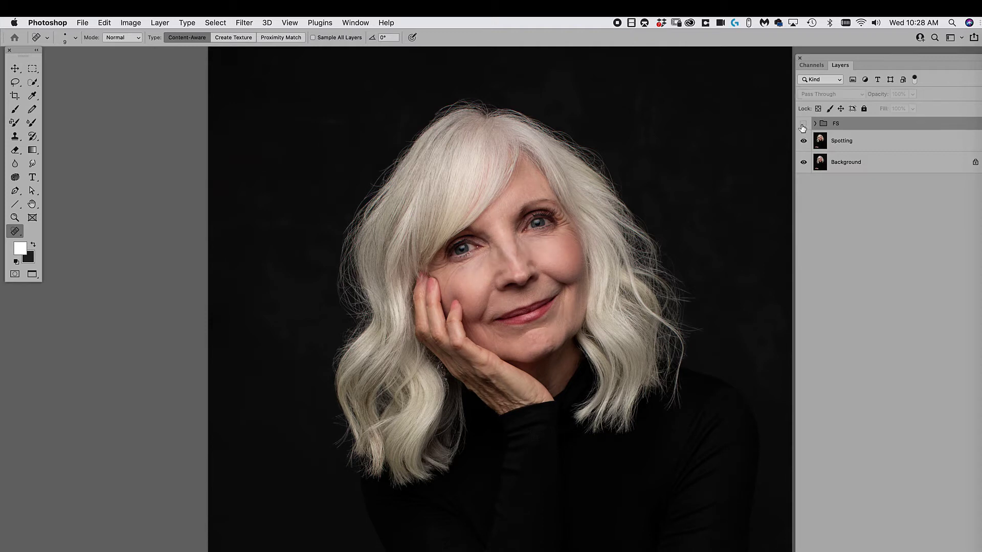
pyautogui.click(803, 125)
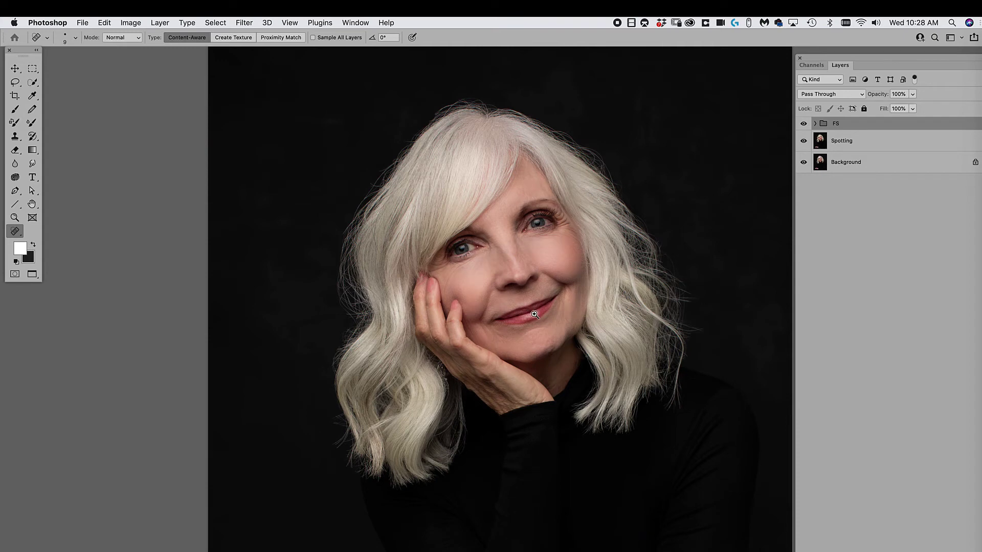
pyautogui.moveTo(534, 307); pyautogui.dragTo(562, 344)
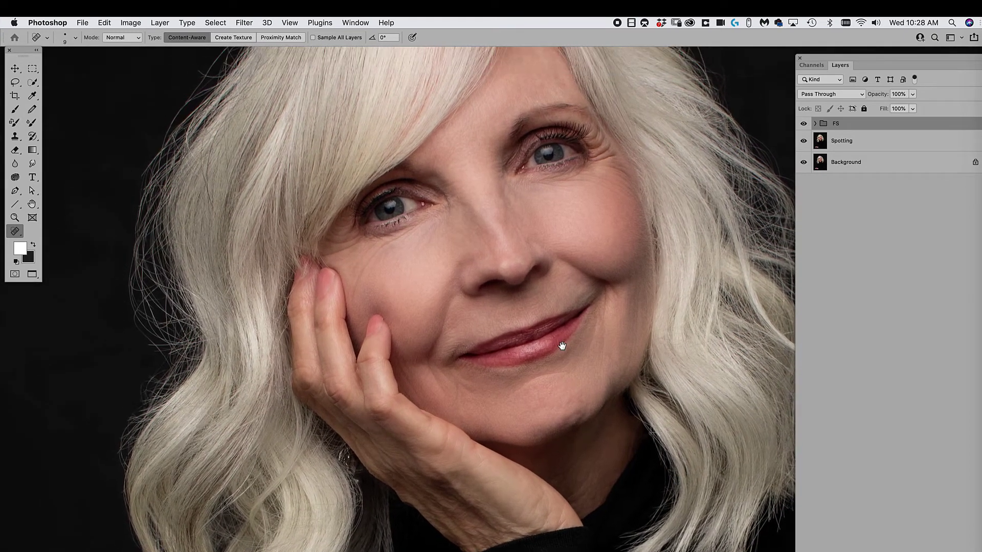
pyautogui.click(804, 125)
pyautogui.click(803, 125)
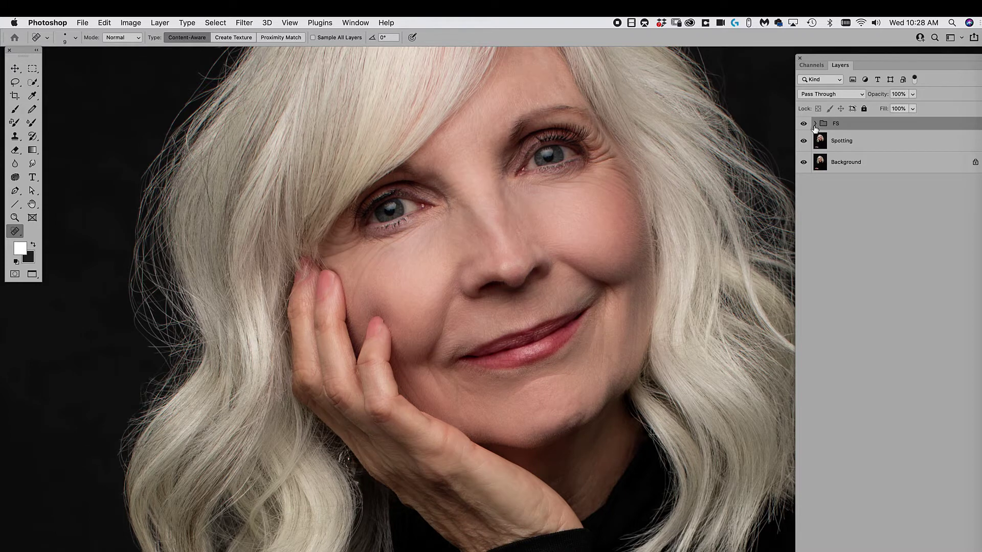
# - Expand the FS group and delete its Dust scratch and BLUR 10 COPY layers
pyautogui.click(815, 124)
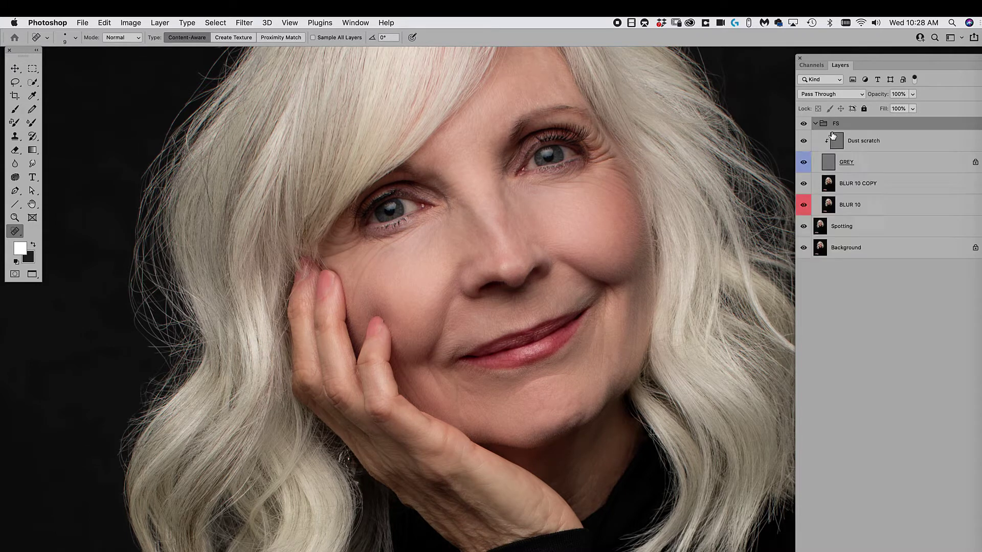
pyautogui.press('BackSpace')
pyautogui.click(845, 163)
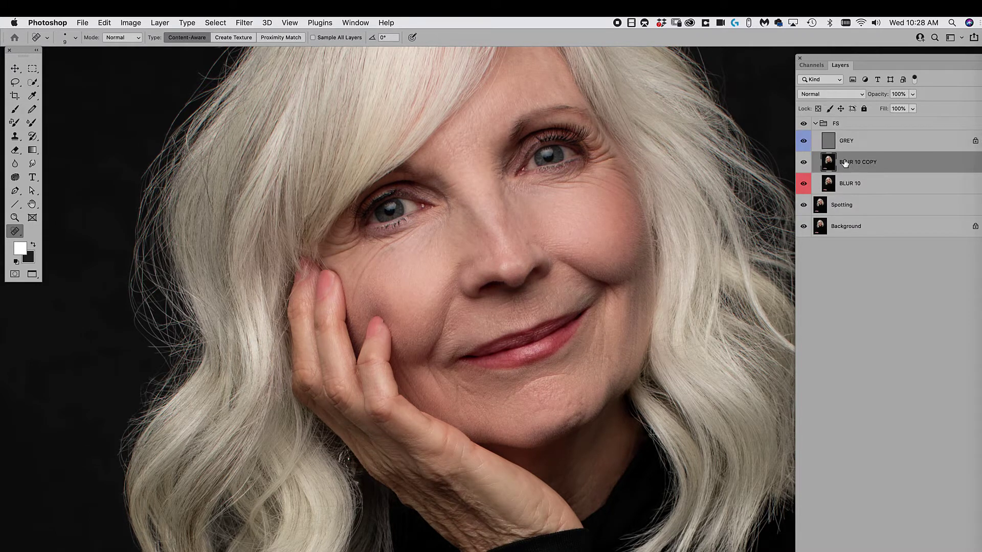
pyautogui.press('BackSpace')
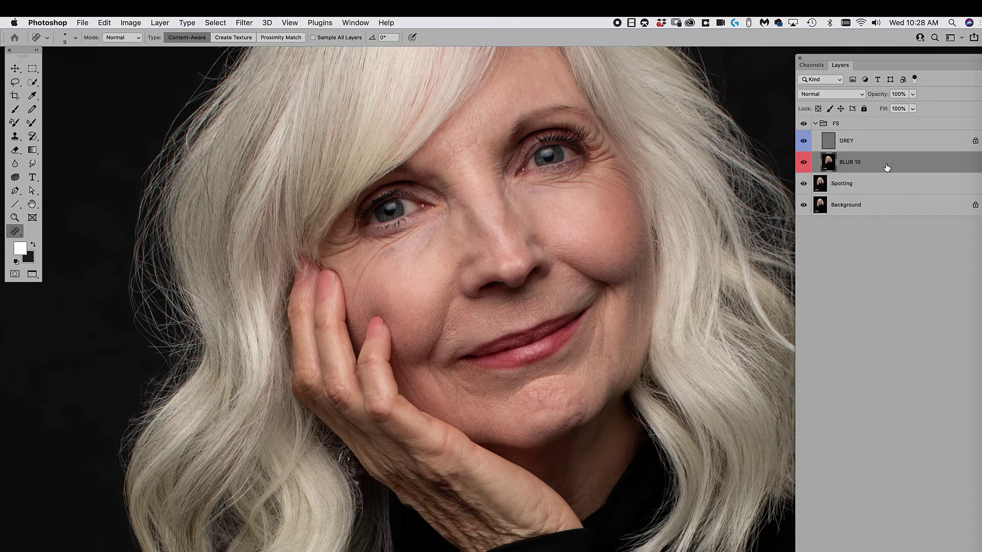
pyautogui.click(844, 148)
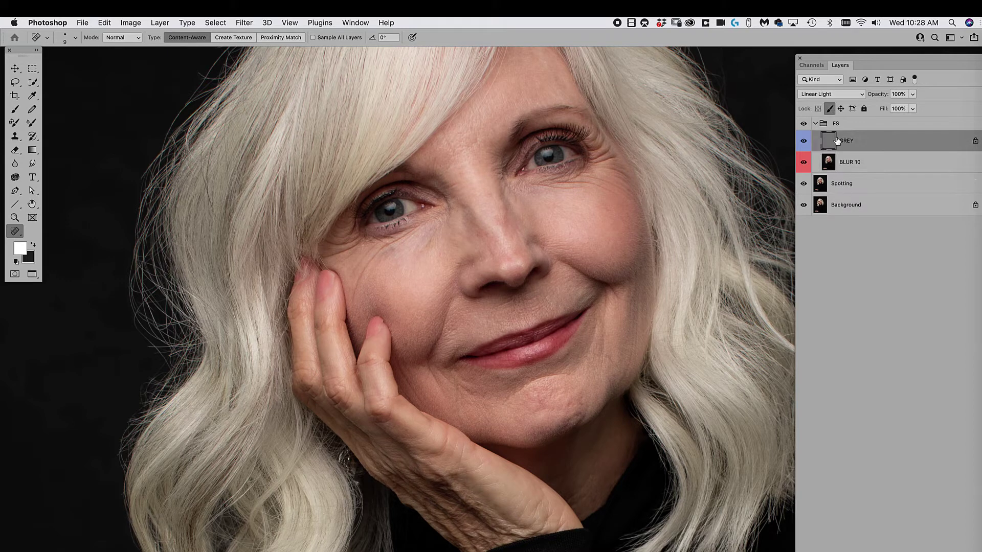
# - Duplicate the BLUR 10 layer inside the FS group
pyautogui.click(849, 167)
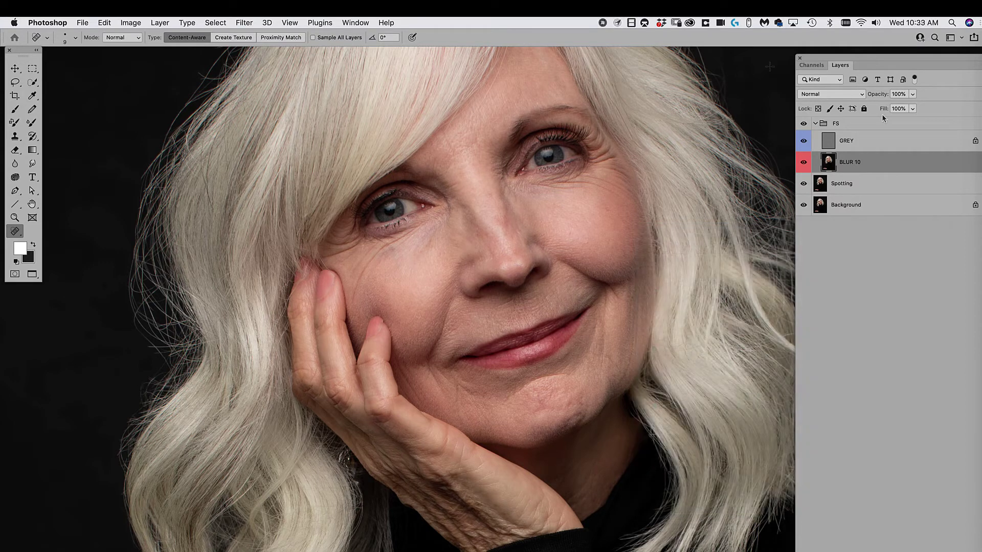
pyautogui.press('super+j')
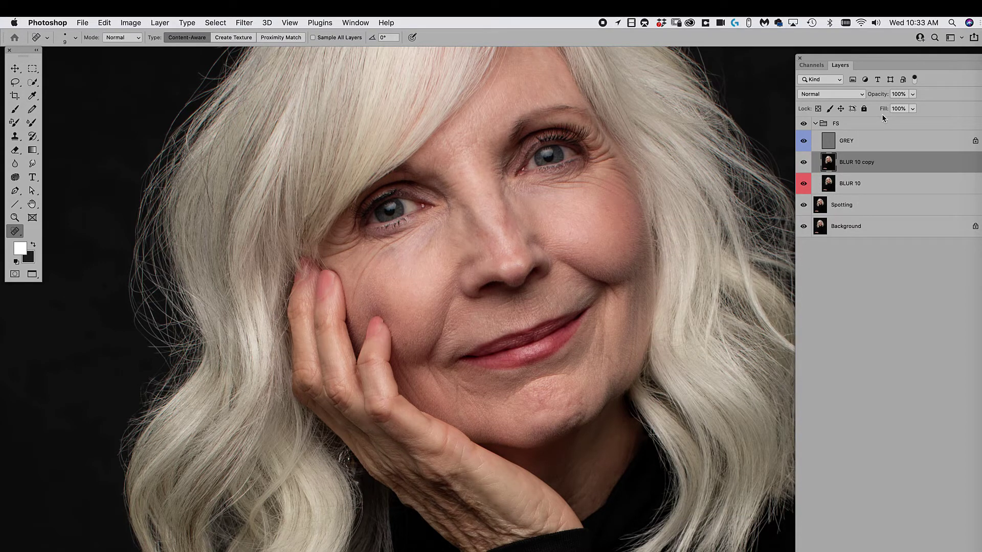
pyautogui.doubleClick(845, 162)
pyautogui.press('Return')
# - Lasso the forehead and nose bridge, both cheeks and the chin on BLUR 10 copy, and copy them to a new layer
pyautogui.press('l')
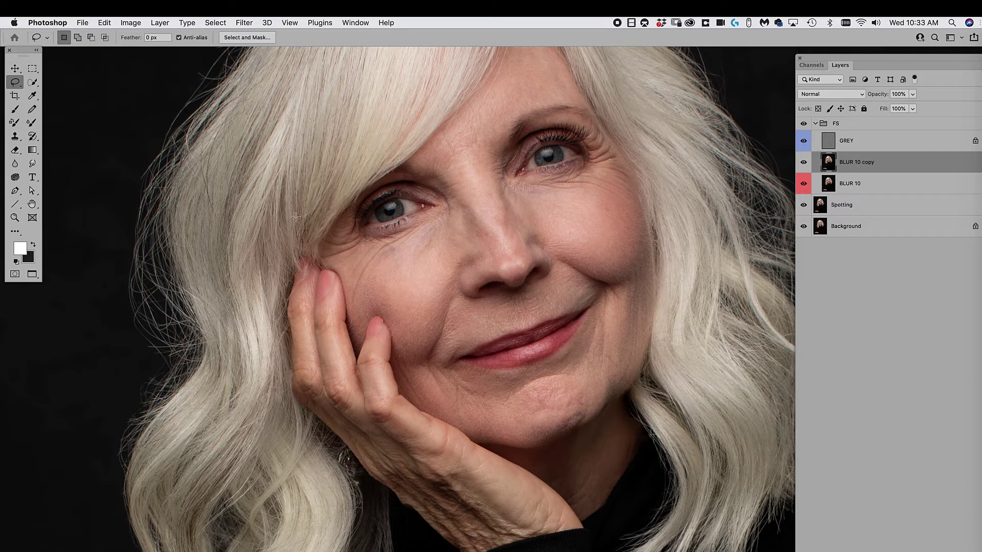
pyautogui.moveTo(444, 143)
pyautogui.mouseDown()
pyautogui.moveTo(495, 250)
pyautogui.moveTo(509, 218)
pyautogui.moveTo(490, 134)
pyautogui.moveTo(531, 96)
pyautogui.moveTo(520, 76)
pyautogui.moveTo(444, 143)
pyautogui.mouseUp()
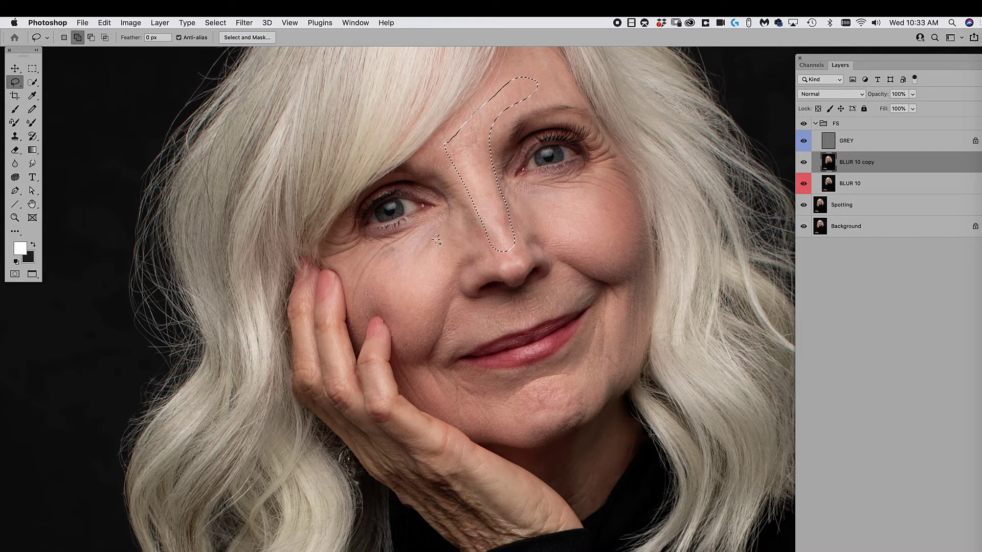
pyautogui.moveTo(439, 235)
pyautogui.mouseDown()
pyautogui.moveTo(358, 277)
pyautogui.moveTo(395, 338)
pyautogui.moveTo(443, 266)
pyautogui.moveTo(439, 237)
pyautogui.mouseUp()
pyautogui.moveTo(532, 200)
pyautogui.mouseDown()
pyautogui.moveTo(603, 262)
pyautogui.moveTo(633, 244)
pyautogui.moveTo(615, 191)
pyautogui.moveTo(532, 201)
pyautogui.mouseUp()
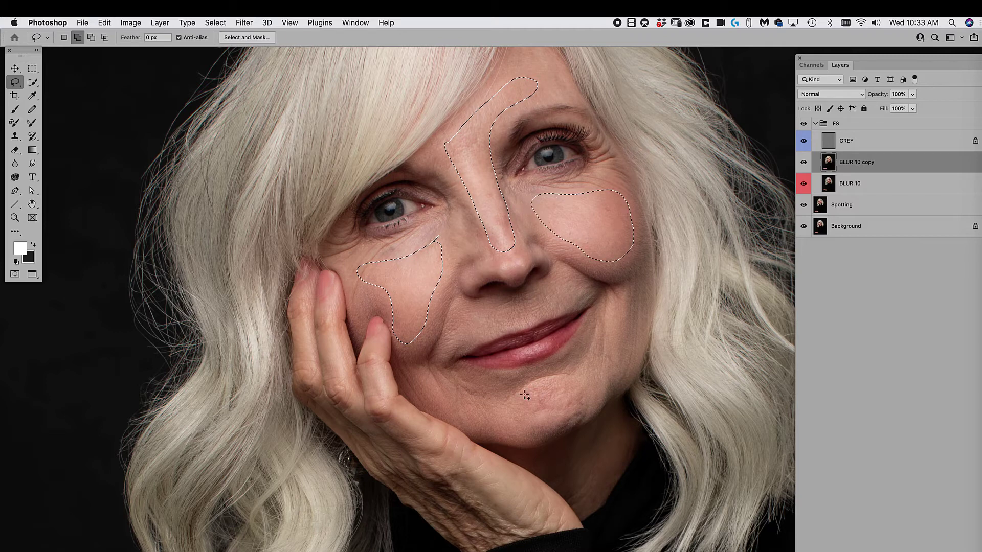
pyautogui.moveTo(512, 389)
pyautogui.mouseDown()
pyautogui.moveTo(510, 424)
pyautogui.moveTo(555, 433)
pyautogui.moveTo(588, 409)
pyautogui.moveTo(604, 347)
pyautogui.moveTo(557, 372)
pyautogui.moveTo(484, 389)
pyautogui.moveTo(507, 432)
pyautogui.mouseUp()
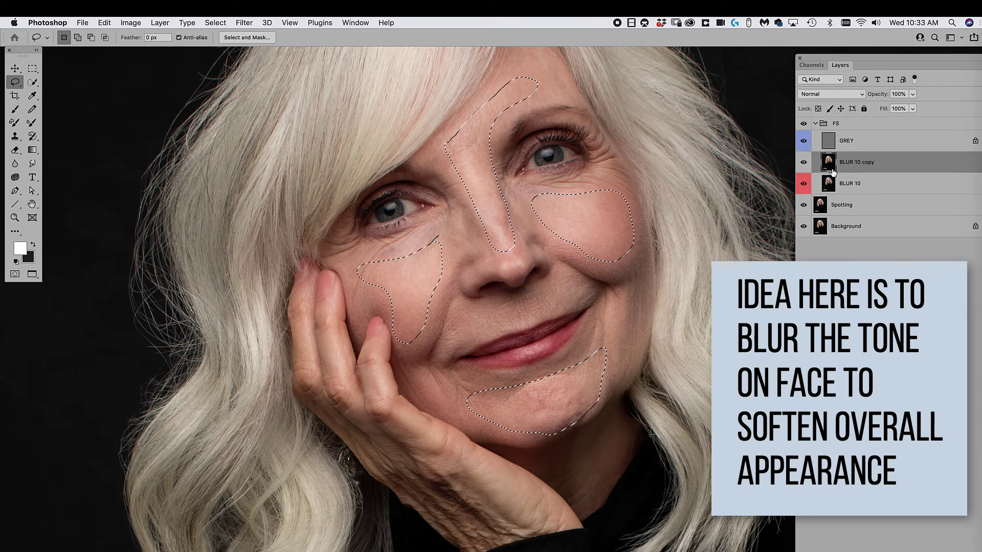
pyautogui.press('super+j')
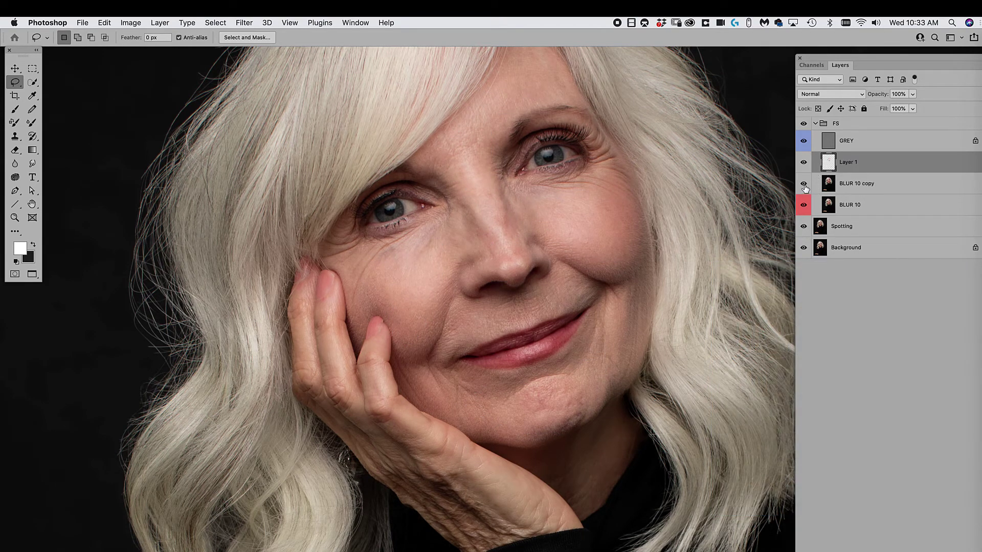
# - Apply a Gaussian Blur with a radius of 20 pixels to the copied skin patches, temporarily hiding all layers beneath them
pyautogui.moveTo(804, 184); pyautogui.dragTo(803, 248)
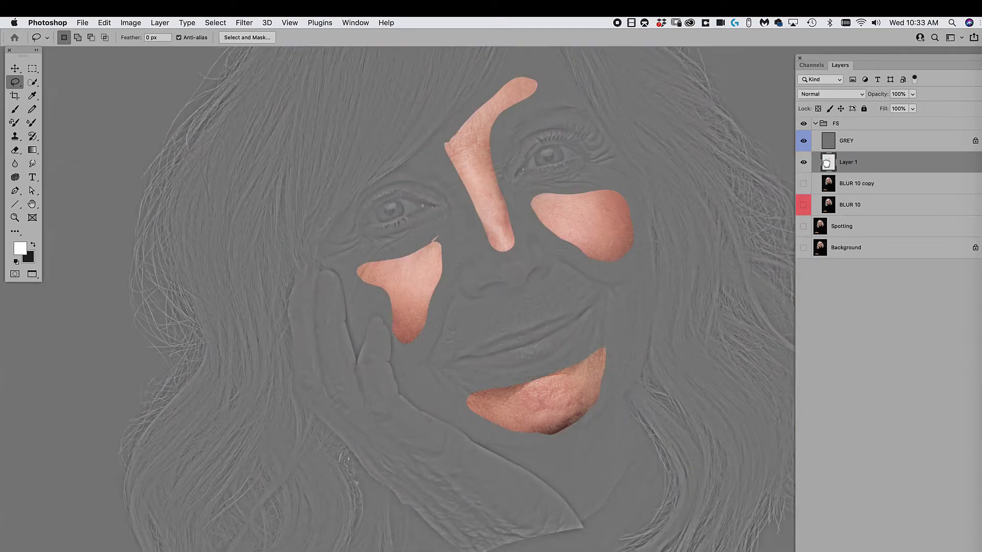
pyautogui.click(267, 23)
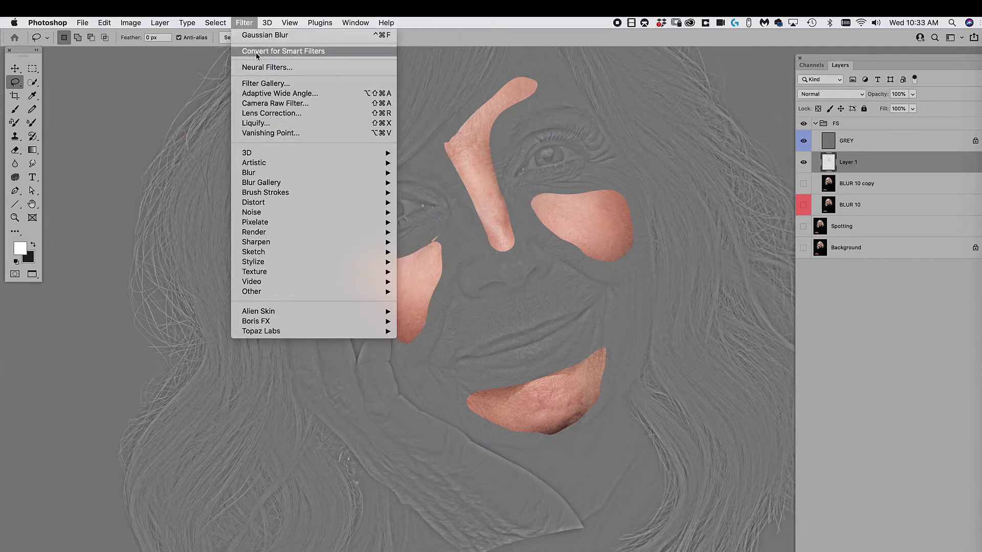
pyautogui.moveTo(268, 176)
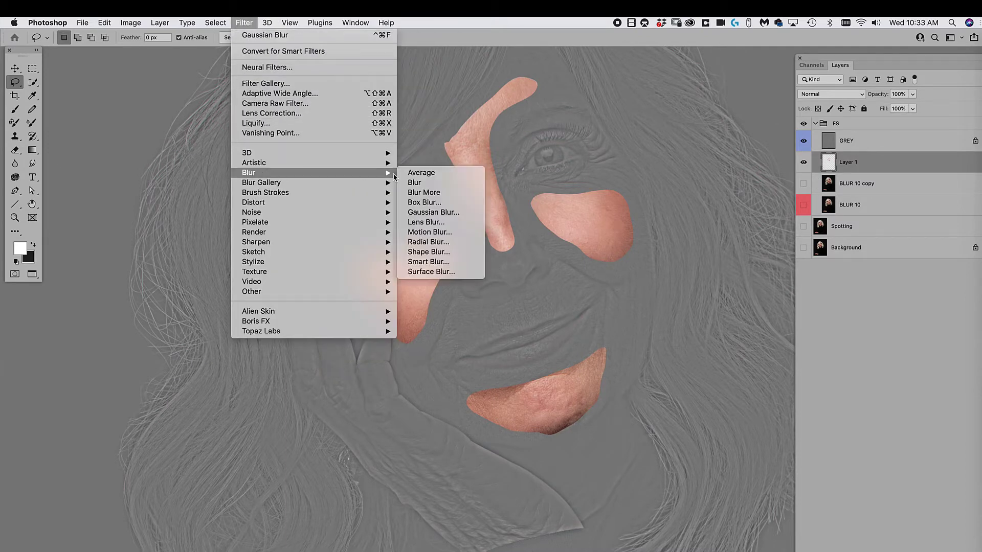
pyautogui.click(431, 212)
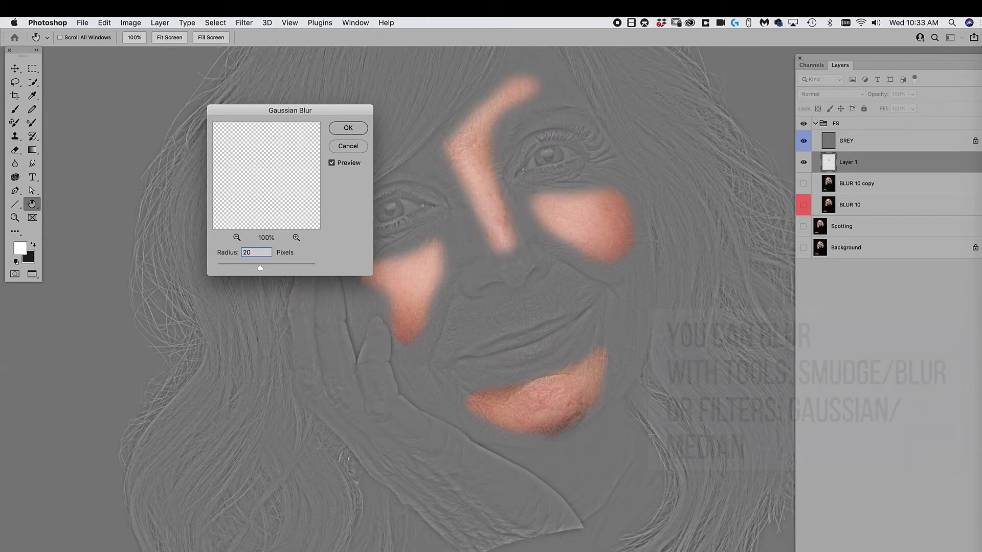
pyautogui.press('Return')
pyautogui.moveTo(802, 190); pyautogui.dragTo(803, 251)
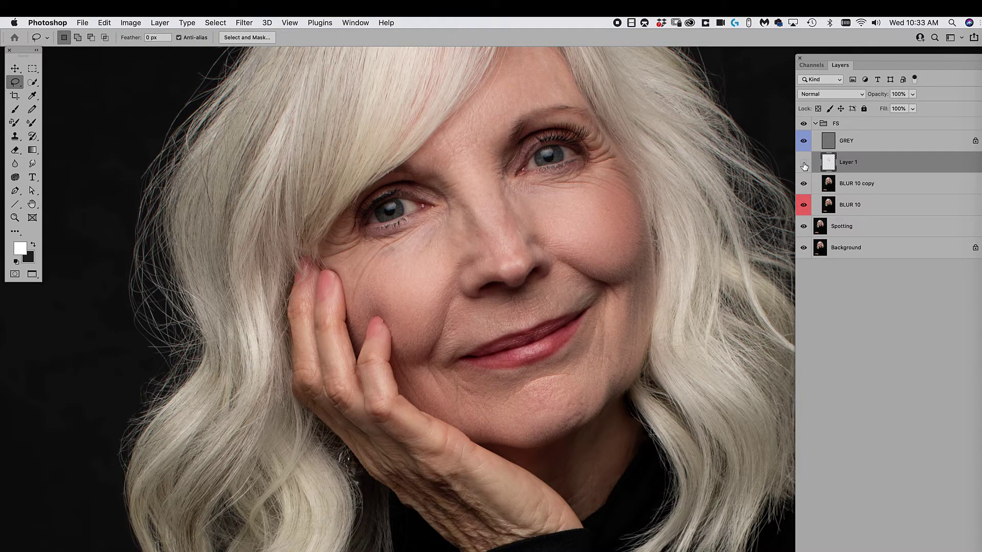
# - Compare the face with and without the blurred skin patches on Layer 1
pyautogui.click(803, 164)
pyautogui.click(804, 165)
pyautogui.click(804, 165)
# - Lasso the back of the hand on BLUR 10 copy and copy it to a new layer
pyautogui.click(827, 185)
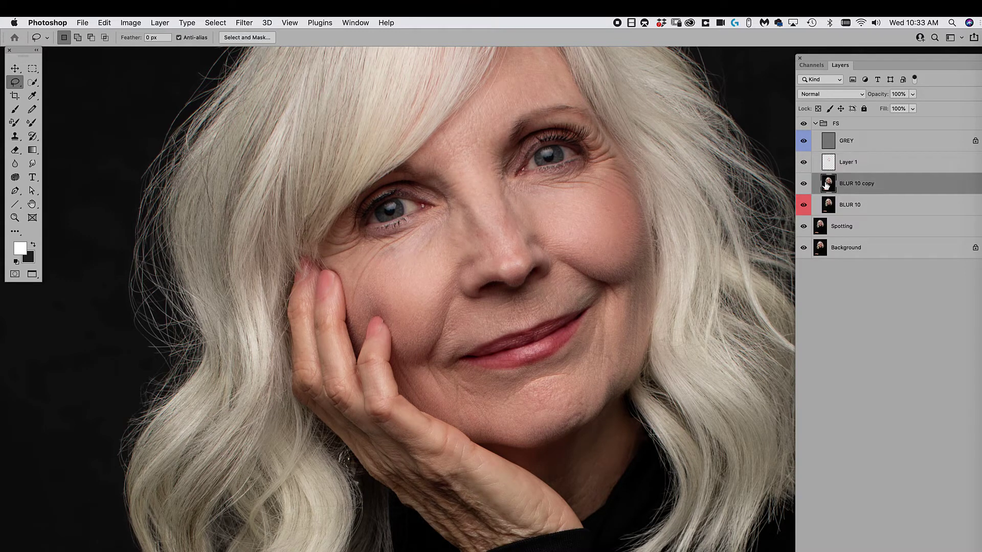
pyautogui.moveTo(414, 420)
pyautogui.mouseDown()
pyautogui.moveTo(386, 431)
pyautogui.moveTo(355, 409)
pyautogui.moveTo(353, 427)
pyautogui.moveTo(380, 470)
pyautogui.moveTo(463, 546)
pyautogui.moveTo(558, 523)
pyautogui.moveTo(422, 425)
pyautogui.moveTo(399, 418)
pyautogui.moveTo(412, 433)
pyautogui.mouseUp()
pyautogui.press('super+j')
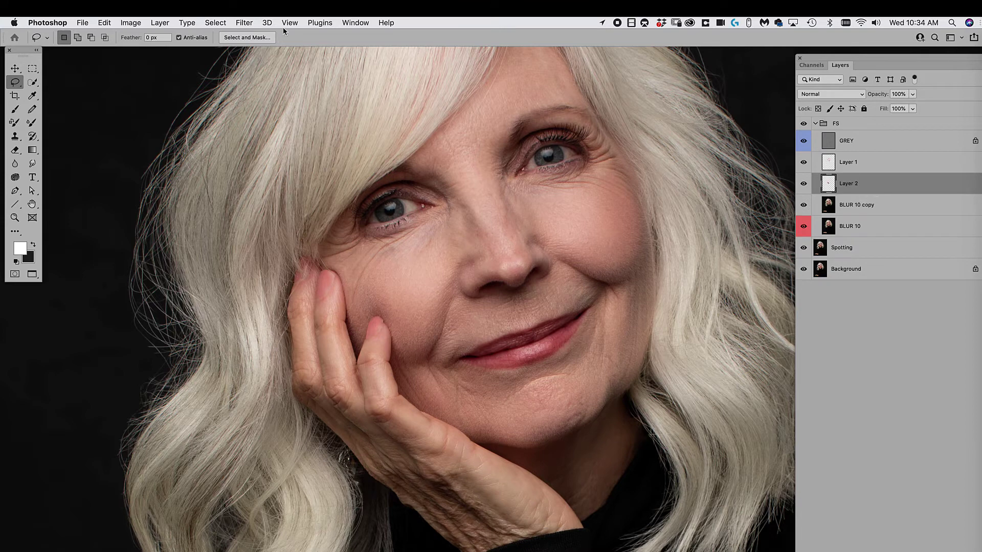
# - Reapply the last Gaussian Blur to the copied hand patch, temporarily hiding the four layers beneath it
pyautogui.click(244, 22)
pyautogui.click(244, 22)
pyautogui.moveTo(803, 204); pyautogui.dragTo(807, 278)
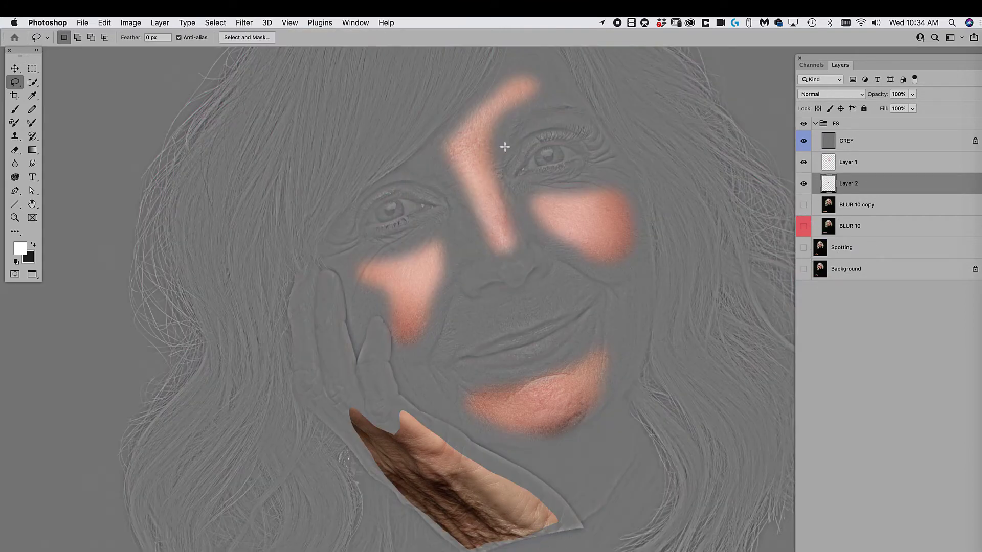
pyautogui.click(244, 23)
pyautogui.click(260, 34)
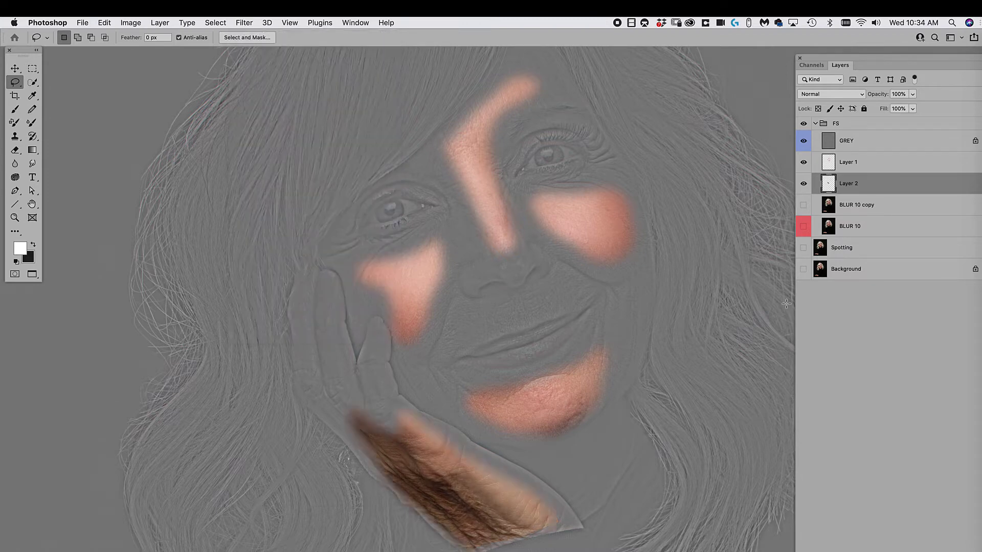
pyautogui.moveTo(806, 213); pyautogui.dragTo(804, 271)
# - Compare the hand with and without its blurred patch, and view the GREY texture layer on its own
pyautogui.click(804, 187)
pyautogui.click(804, 187)
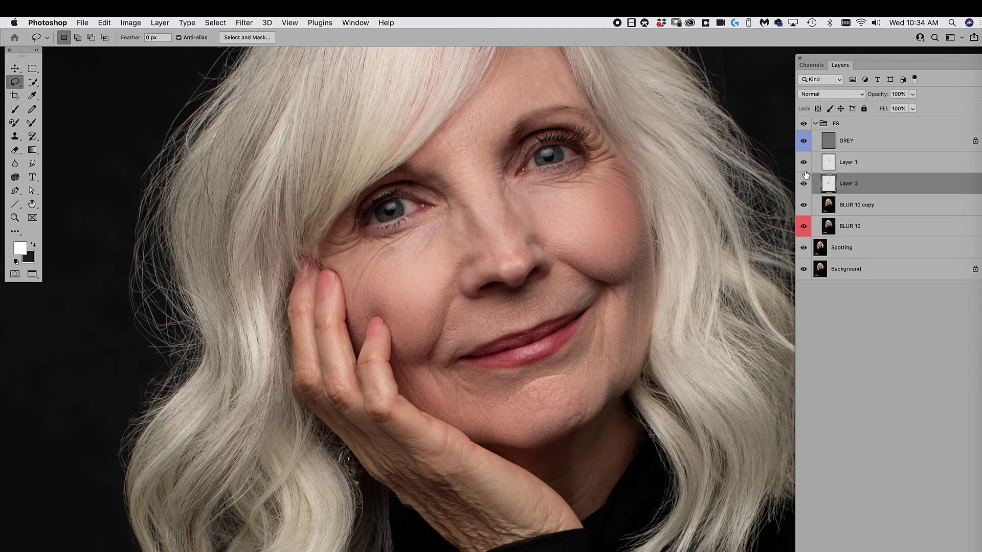
pyautogui.moveTo(803, 162); pyautogui.dragTo(807, 273)
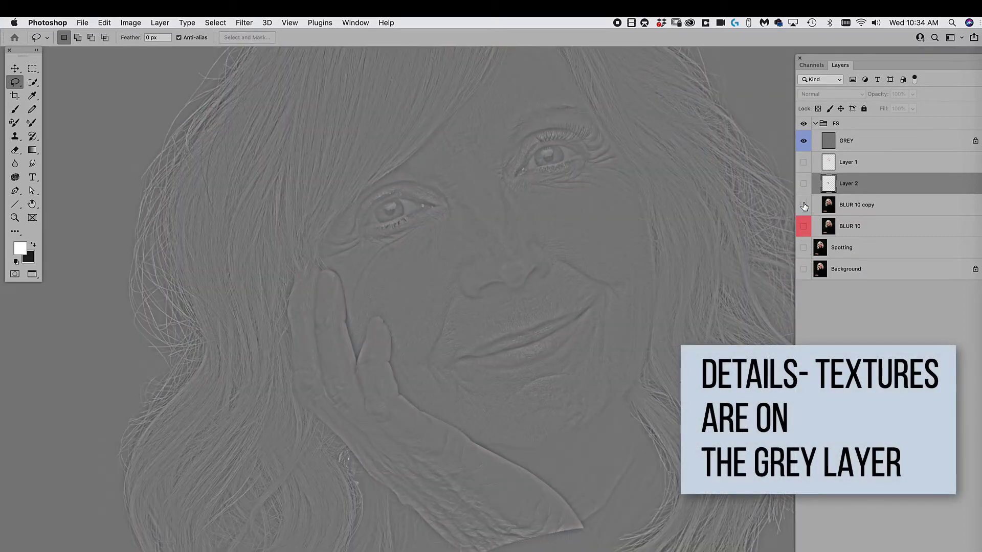
pyautogui.moveTo(803, 164); pyautogui.dragTo(805, 284)
# - Duplicate the GREY layer, set the copy's blend mode to Normal and clip it to GREY
pyautogui.click(849, 147)
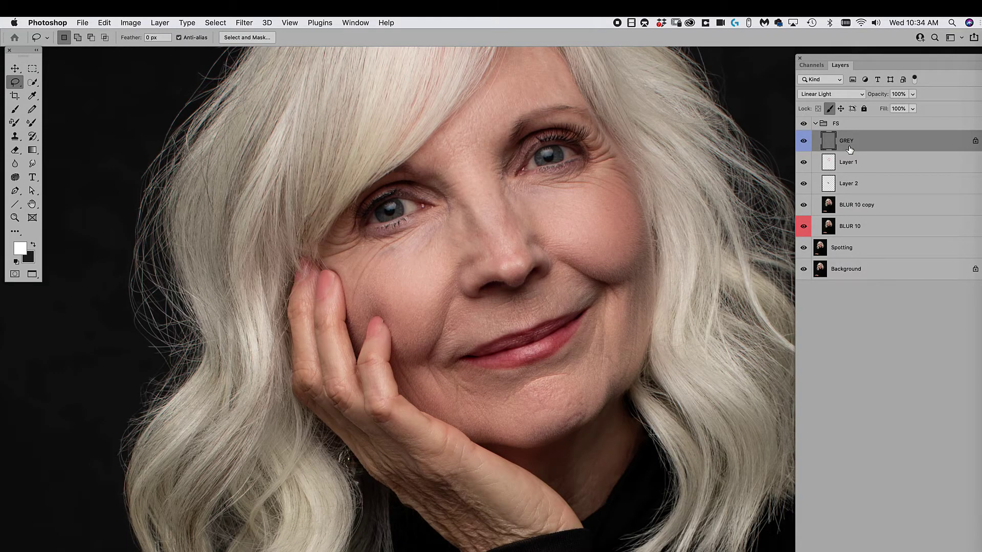
pyautogui.press('super+j')
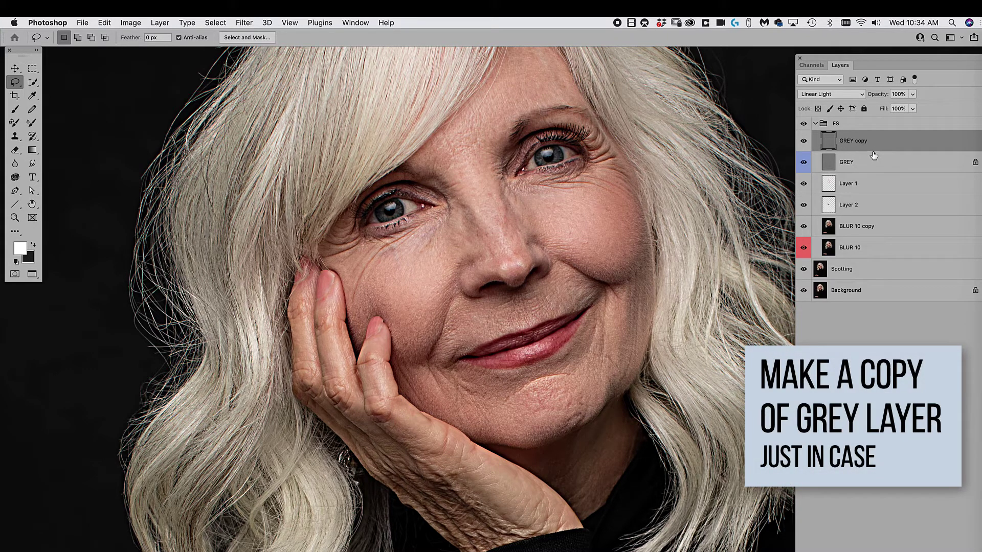
pyautogui.click(831, 94)
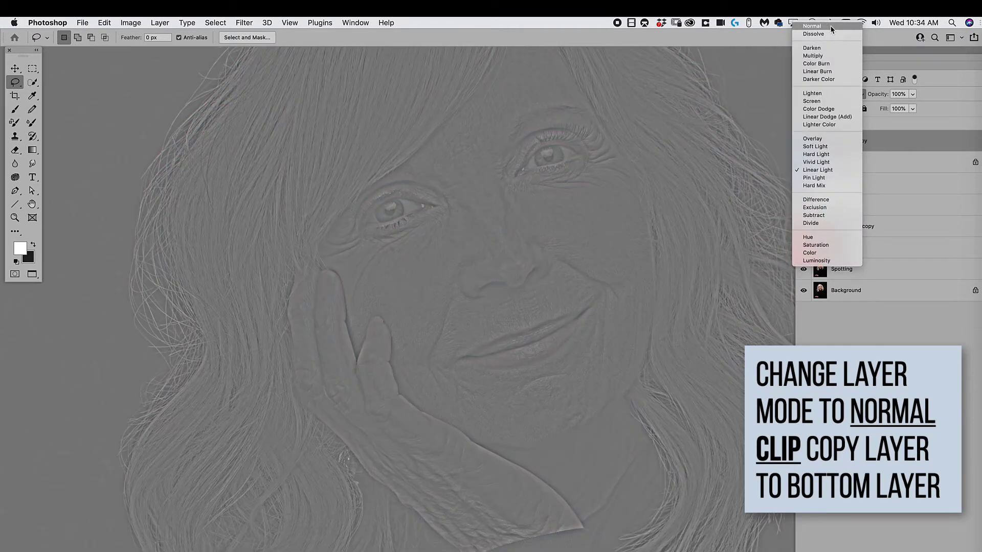
pyautogui.click(830, 27)
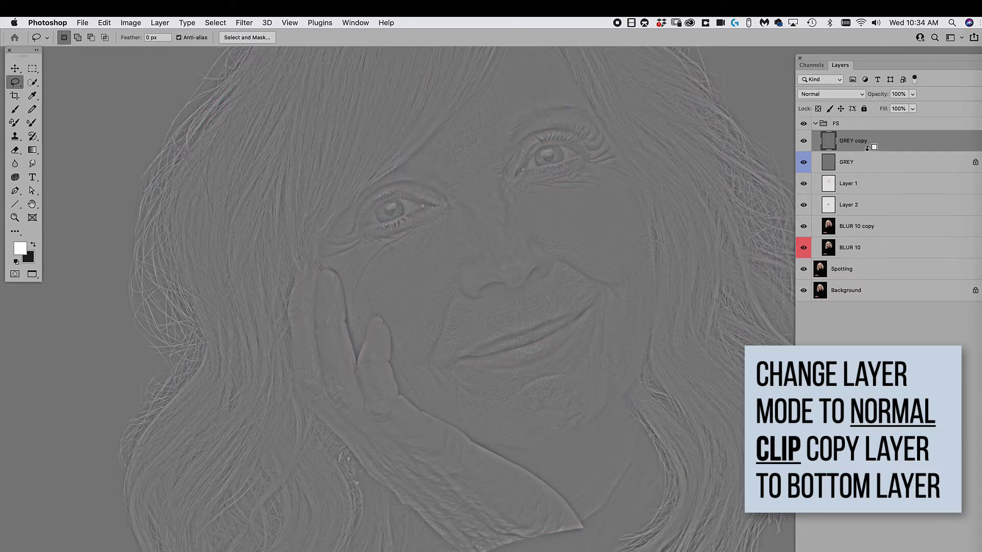
pyautogui.keyDown('alt'); pyautogui.click(868, 148); pyautogui.keyUp('alt')
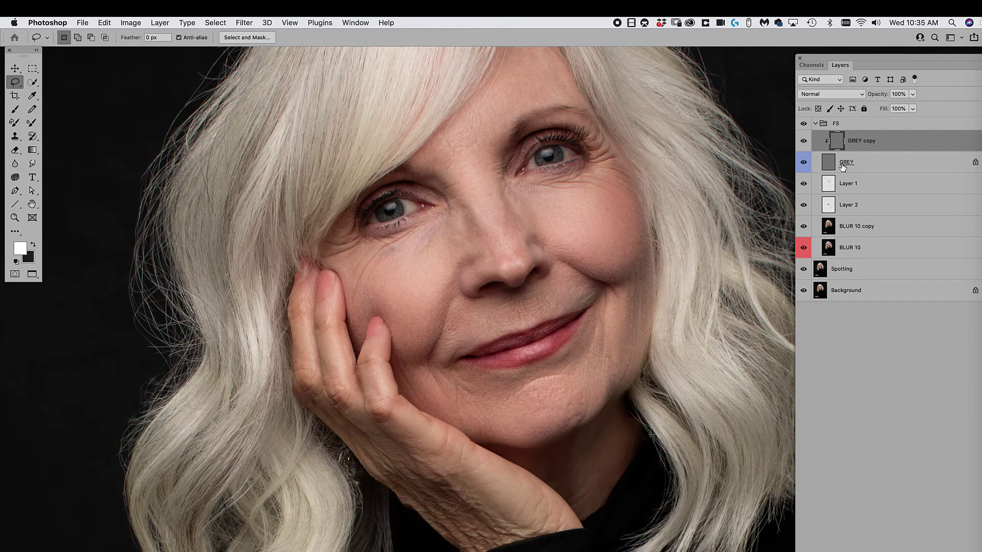
# - Apply Dust & Scratches to GREY copy with a radius of 15 pixels and a threshold of 3 levels
pyautogui.click(255, 23)
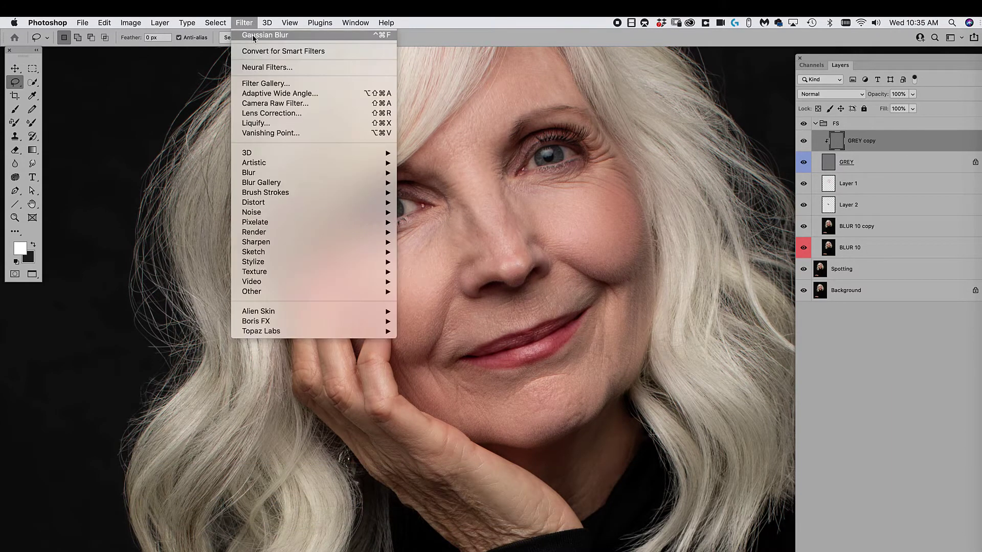
pyautogui.moveTo(319, 212)
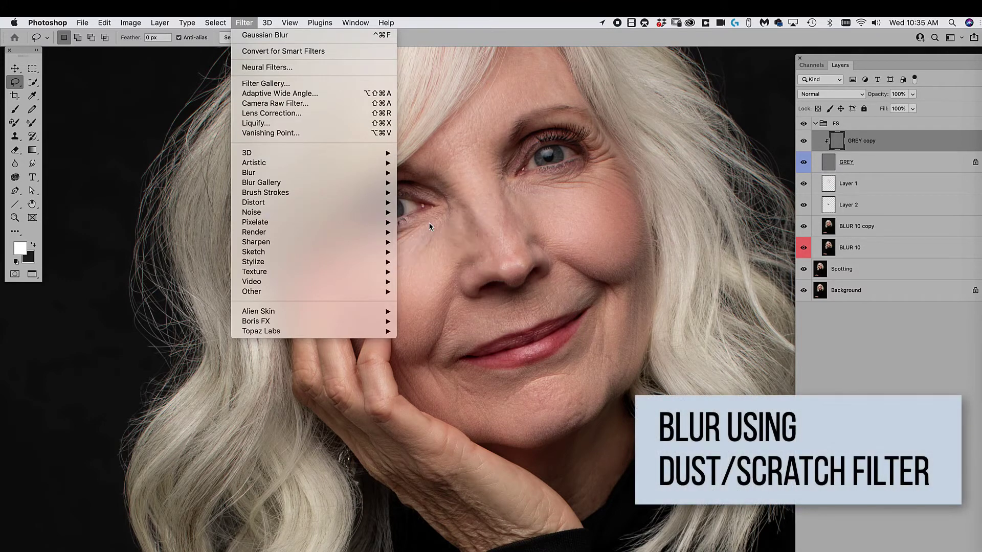
pyautogui.moveTo(382, 207)
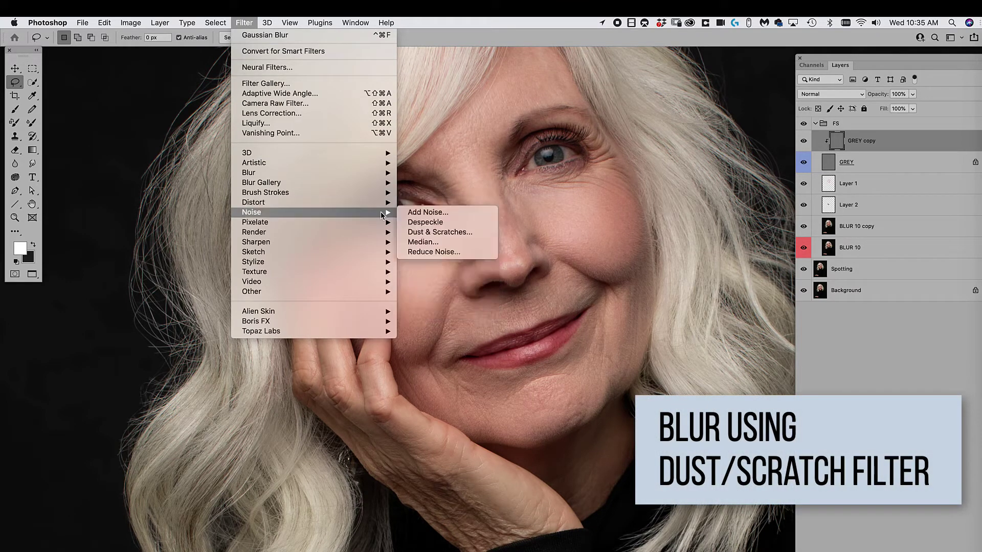
pyautogui.click(420, 232)
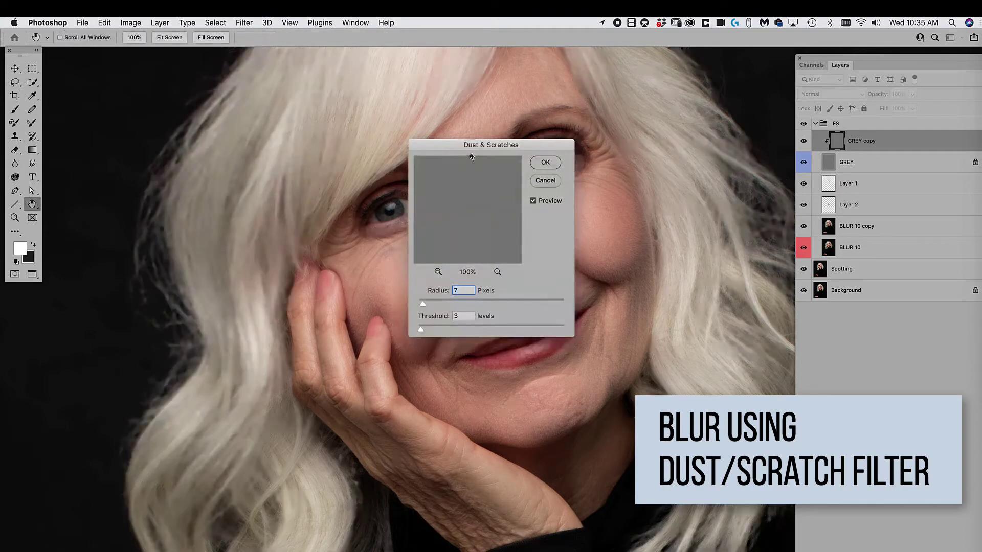
pyautogui.moveTo(471, 156); pyautogui.dragTo(482, 156)
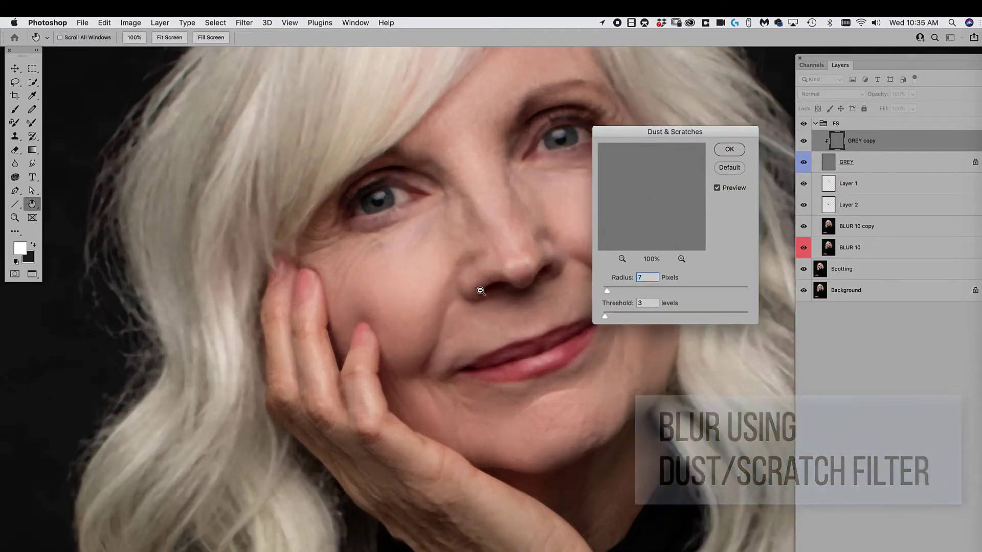
pyautogui.scroll(5, 480, 291)
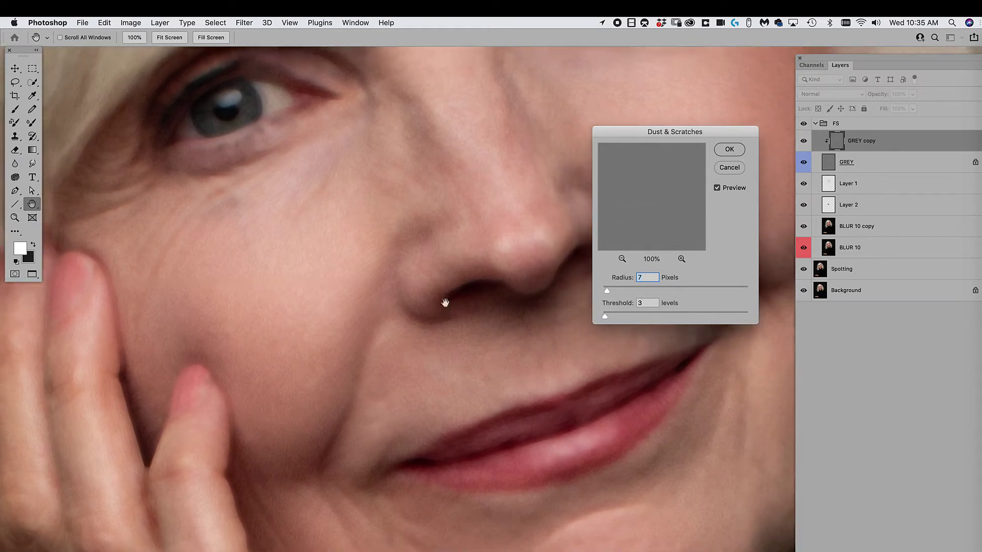
pyautogui.moveTo(607, 294); pyautogui.dragTo(615, 293)
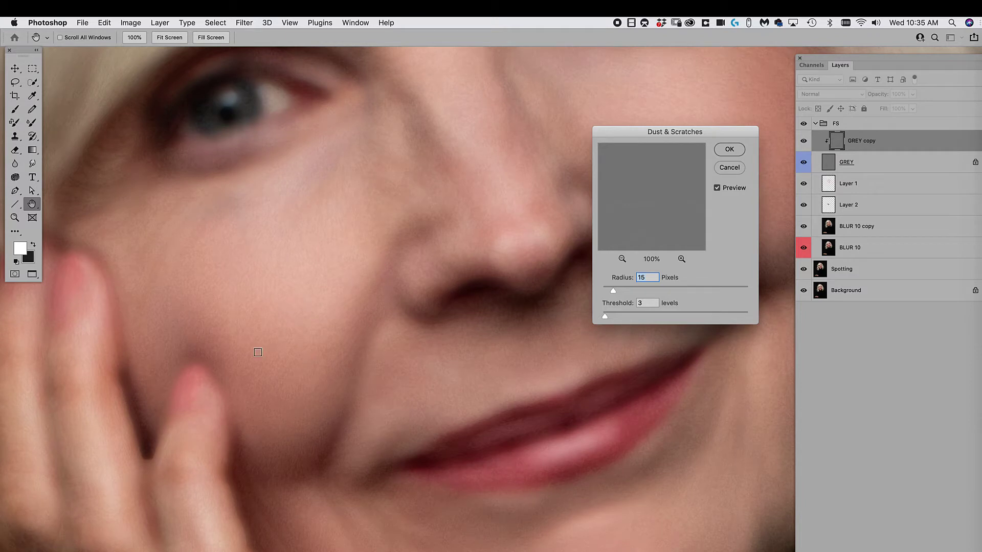
pyautogui.click(729, 150)
pyautogui.scroll(-3, 586, 296)
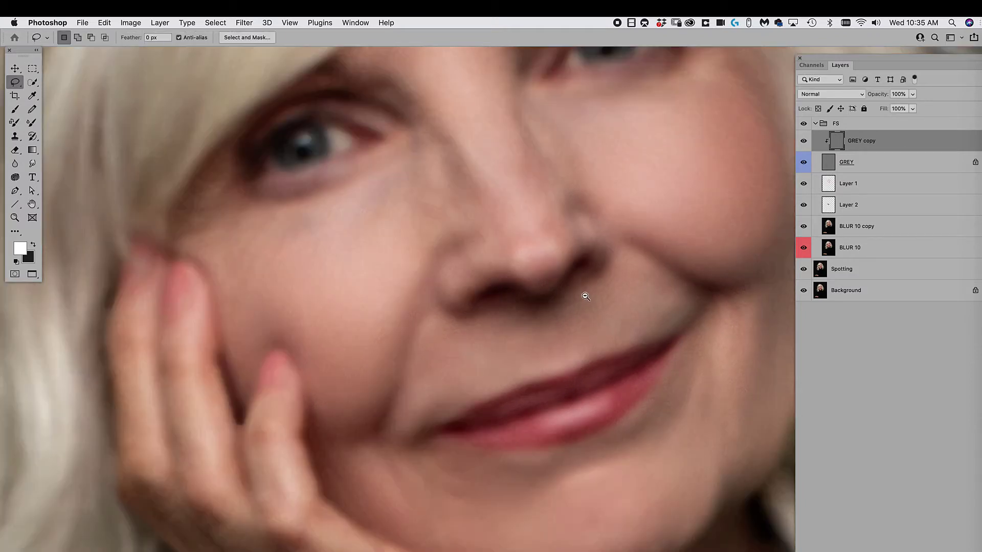
# - Add a black layer mask to GREY copy and prepare a soft white 100-pixel brush at 100% opacity
pyautogui.moveTo(585, 291); pyautogui.dragTo(572, 321)
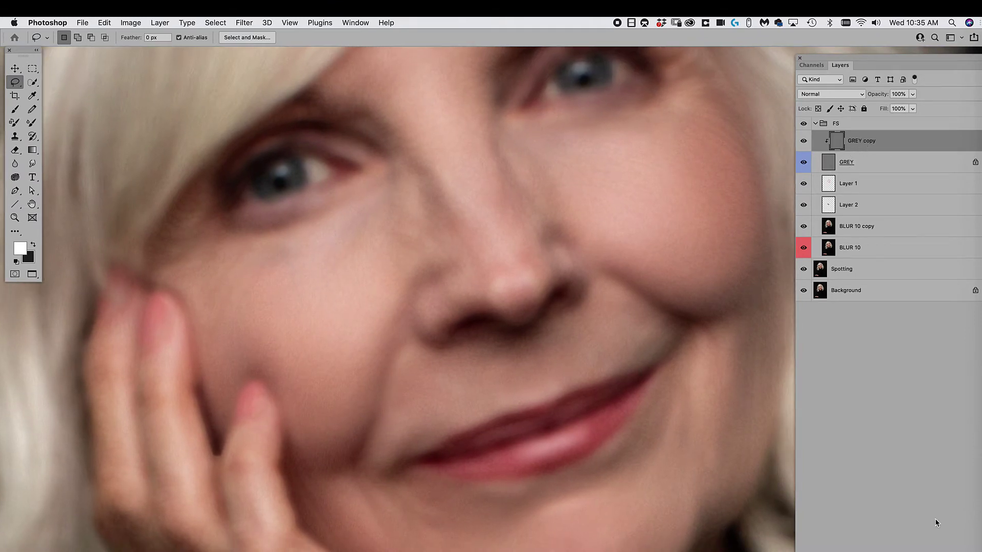
pyautogui.hotkey('ctrl', 'alt', 'shift', 'h')
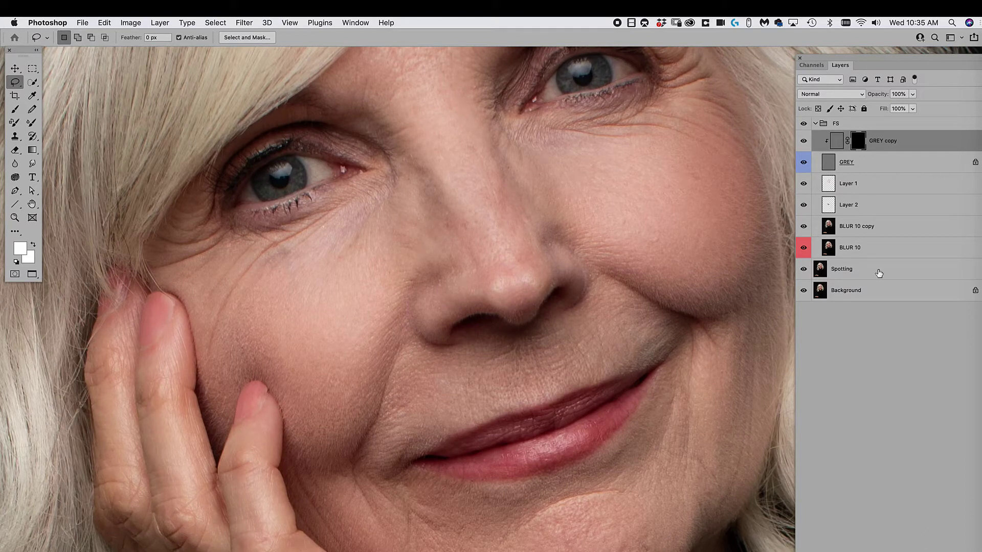
pyautogui.press('b')
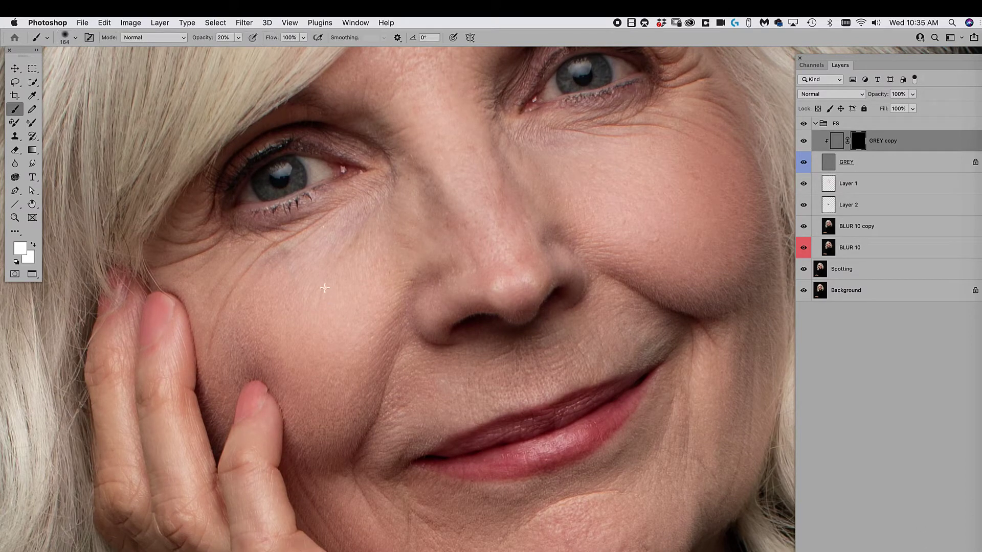
pyautogui.click(66, 38)
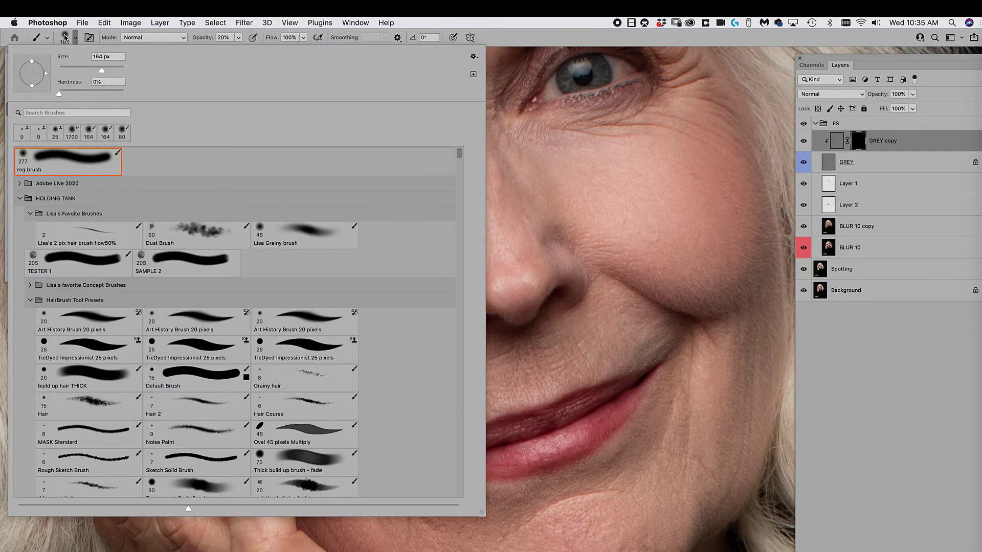
pyautogui.click(64, 39)
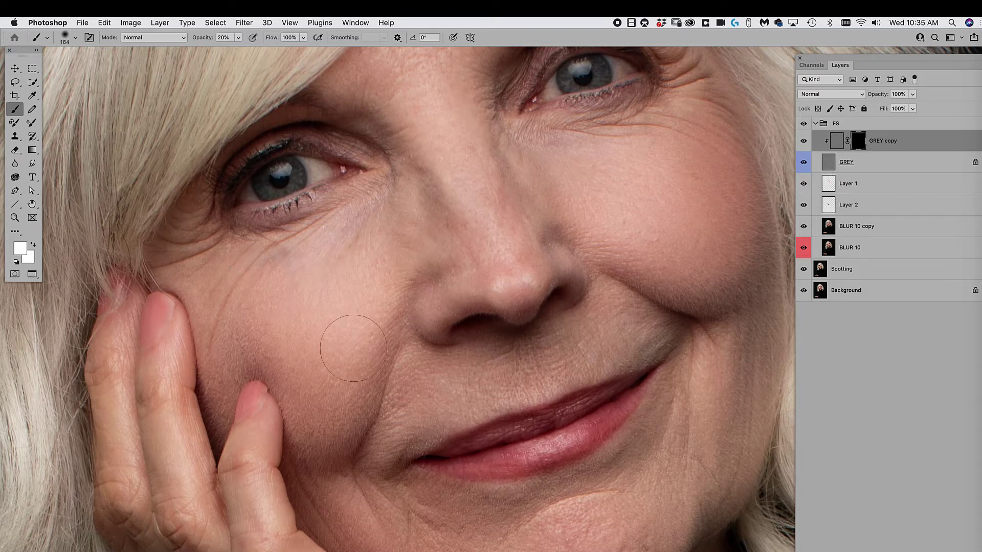
pyautogui.press('[')
pyautogui.press('[')
pyautogui.press('[')
# - Paint white on the GREY copy mask over both cheeks and up along the nose to smooth their texture
pyautogui.moveTo(340, 373)
pyautogui.mouseDown()
pyautogui.moveTo(302, 303)
pyautogui.moveTo(265, 339)
pyautogui.moveTo(255, 311)
pyautogui.moveTo(234, 323)
pyautogui.moveTo(227, 313)
pyautogui.moveTo(271, 335)
pyautogui.moveTo(304, 391)
pyautogui.mouseUp()
pyautogui.moveTo(327, 429)
pyautogui.mouseDown()
pyautogui.moveTo(350, 357)
pyautogui.moveTo(365, 373)
pyautogui.moveTo(362, 392)
pyautogui.moveTo(400, 236)
pyautogui.moveTo(346, 234)
pyautogui.moveTo(420, 246)
pyautogui.moveTo(396, 270)
pyautogui.moveTo(462, 193)
pyautogui.moveTo(454, 187)
pyautogui.moveTo(479, 258)
pyautogui.moveTo(454, 261)
pyautogui.moveTo(453, 143)
pyautogui.moveTo(470, 158)
pyautogui.moveTo(454, 123)
pyautogui.mouseUp()
pyautogui.moveTo(529, 165)
pyautogui.mouseDown()
pyautogui.moveTo(597, 221)
pyautogui.moveTo(571, 207)
pyautogui.moveTo(616, 253)
pyautogui.moveTo(696, 287)
pyautogui.moveTo(599, 208)
pyautogui.moveTo(692, 254)
pyautogui.moveTo(623, 189)
pyautogui.moveTo(533, 150)
pyautogui.moveTo(603, 171)
pyautogui.moveTo(661, 166)
pyautogui.moveTo(641, 190)
pyautogui.moveTo(661, 226)
pyautogui.moveTo(729, 225)
pyautogui.mouseUp()
# - Paint the mask over the upper lip area, smile lines and chin, reducing the brush to 70 pixels for the tighter areas
pyautogui.scroll(-5, 719, 215)
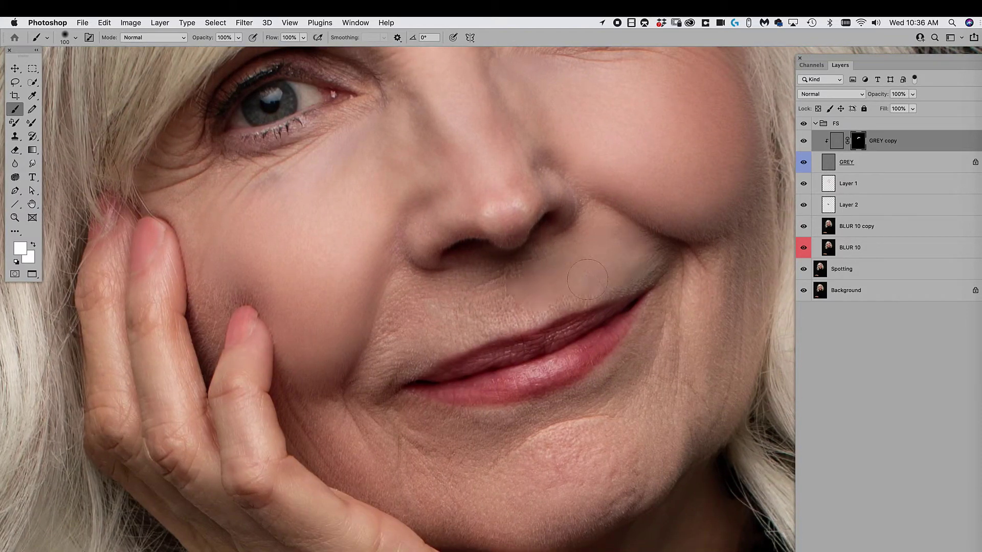
pyautogui.moveTo(456, 311)
pyautogui.mouseDown()
pyautogui.moveTo(531, 298)
pyautogui.moveTo(457, 317)
pyautogui.moveTo(477, 279)
pyautogui.moveTo(391, 349)
pyautogui.moveTo(401, 298)
pyautogui.mouseUp()
pyautogui.press('[')
pyautogui.press('[')
pyautogui.press('[')
pyautogui.click(400, 291)
pyautogui.moveTo(492, 505)
pyautogui.mouseDown()
pyautogui.moveTo(448, 466)
pyautogui.moveTo(565, 451)
pyautogui.moveTo(609, 415)
pyautogui.mouseUp()
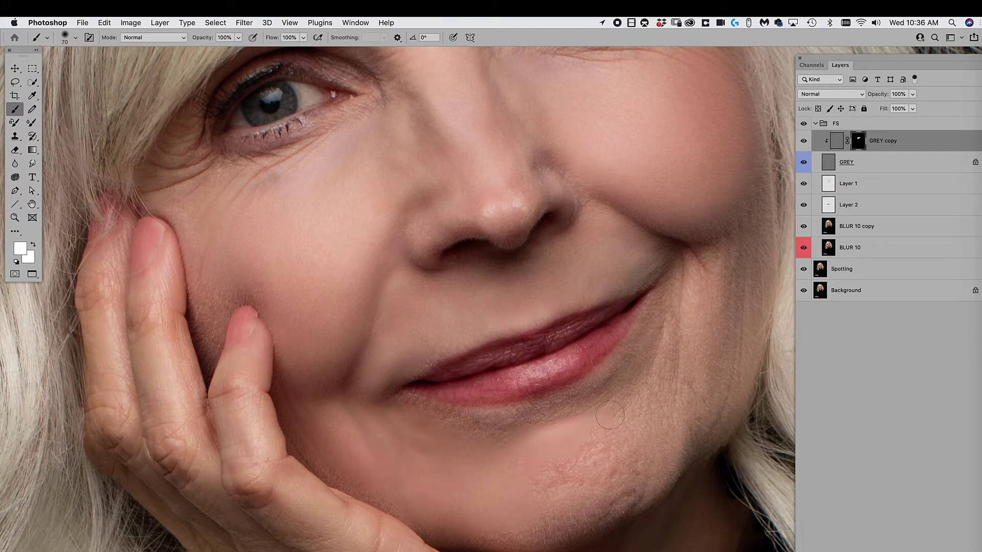
pyautogui.moveTo(460, 436)
pyautogui.mouseDown()
pyautogui.moveTo(548, 454)
pyautogui.moveTo(587, 477)
pyautogui.moveTo(494, 530)
pyautogui.mouseUp()
pyautogui.moveTo(662, 395)
pyautogui.mouseDown()
pyautogui.moveTo(650, 368)
pyautogui.moveTo(557, 434)
pyautogui.moveTo(503, 449)
pyautogui.mouseUp()
# - Set the opacity of the GREY copy layer to 50%
pyautogui.click(887, 142)
pyautogui.write('50')
pyautogui.press('Return')
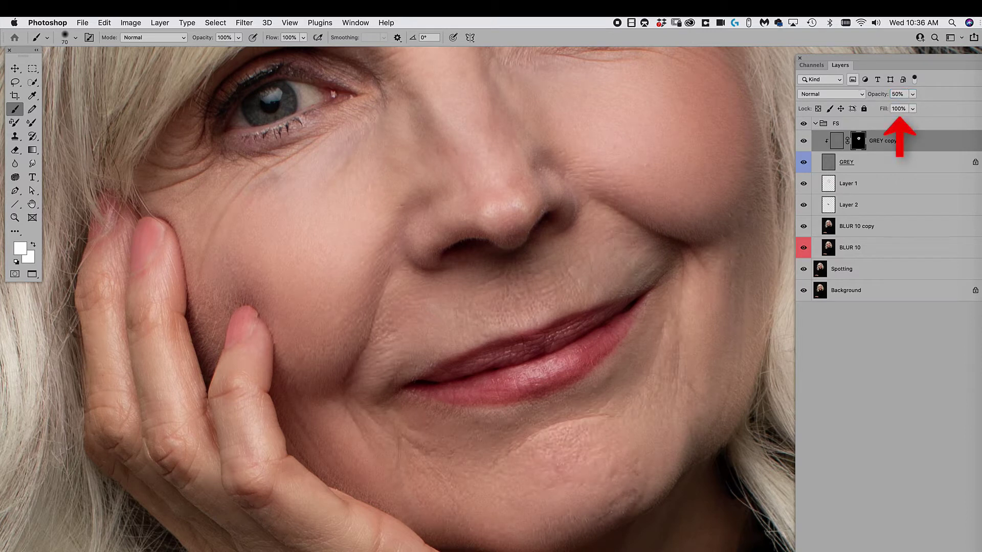
# - Compare the portrait with and without the FS group
pyautogui.click(803, 124)
pyautogui.click(803, 125)
pyautogui.click(801, 127)
pyautogui.click(803, 128)
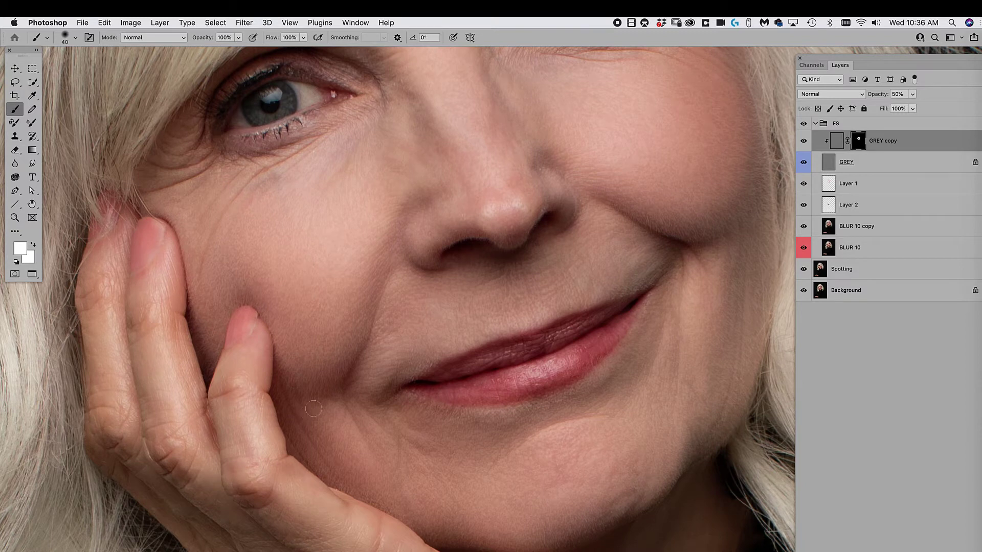
# - Paint the mask over the cheek beside the fingers with a 40-pixel brush and over the forehead with a 60-pixel brush
pyautogui.moveTo(326, 304); pyautogui.dragTo(306, 310)
pyautogui.scroll(8, 369, 327)
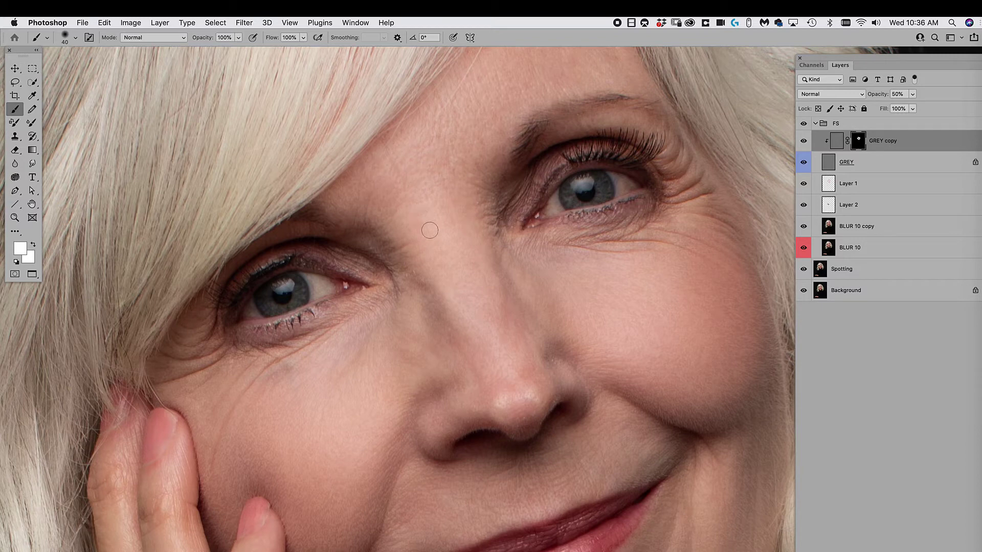
pyautogui.scroll(4, 430, 231)
pyautogui.press(']')
pyautogui.press(']')
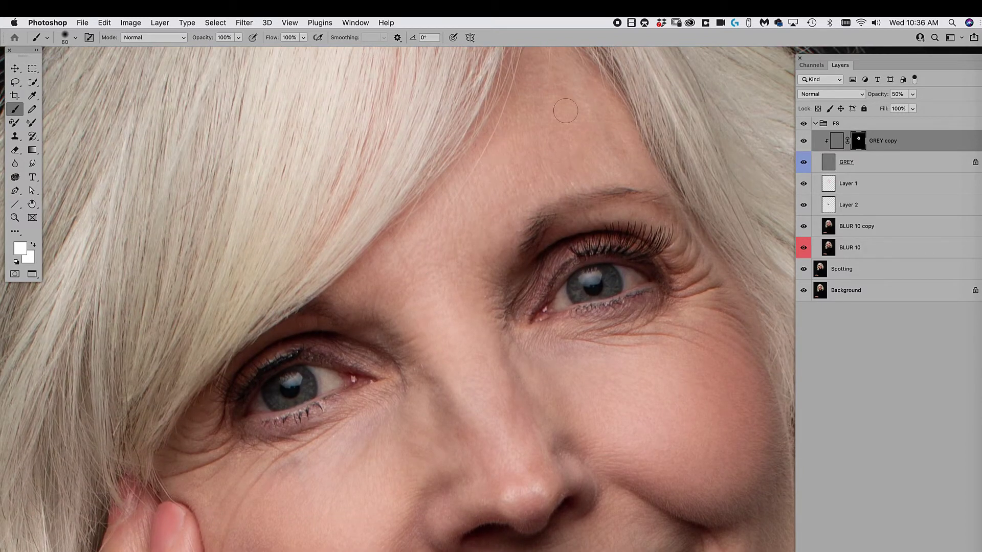
pyautogui.scroll(4, 500, 184)
pyautogui.hscroll(3, 501, 183)
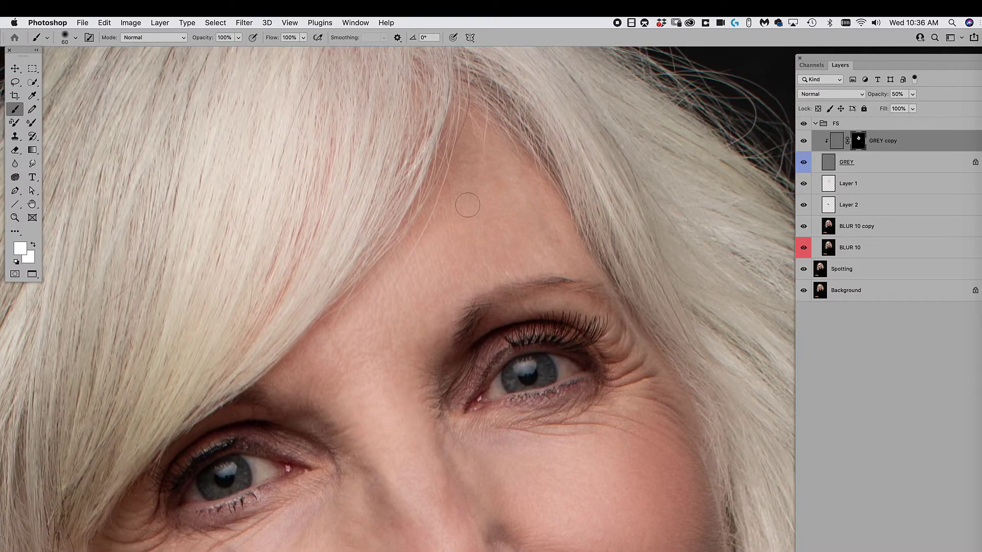
pyautogui.moveTo(542, 271); pyautogui.dragTo(491, 172)
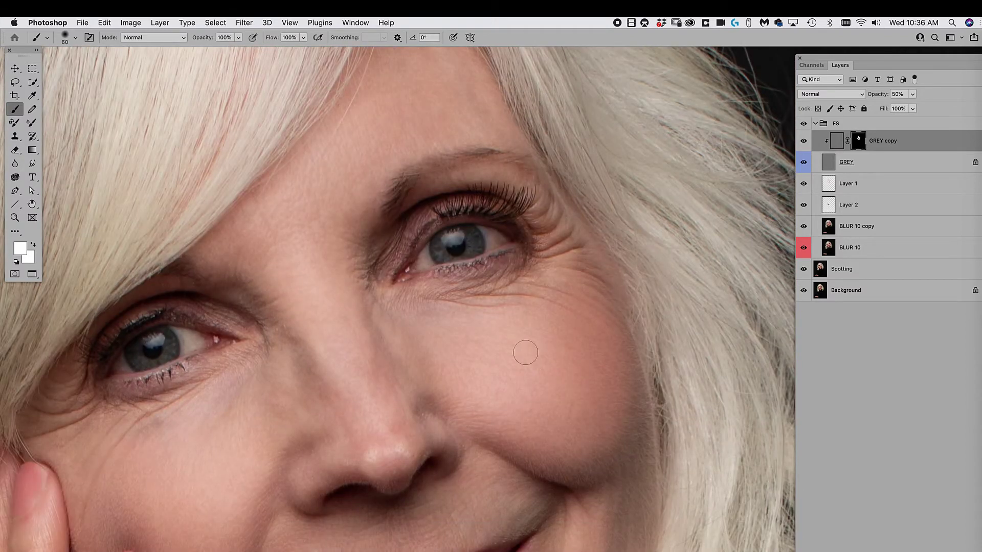
pyautogui.scroll(-5, 425, 307)
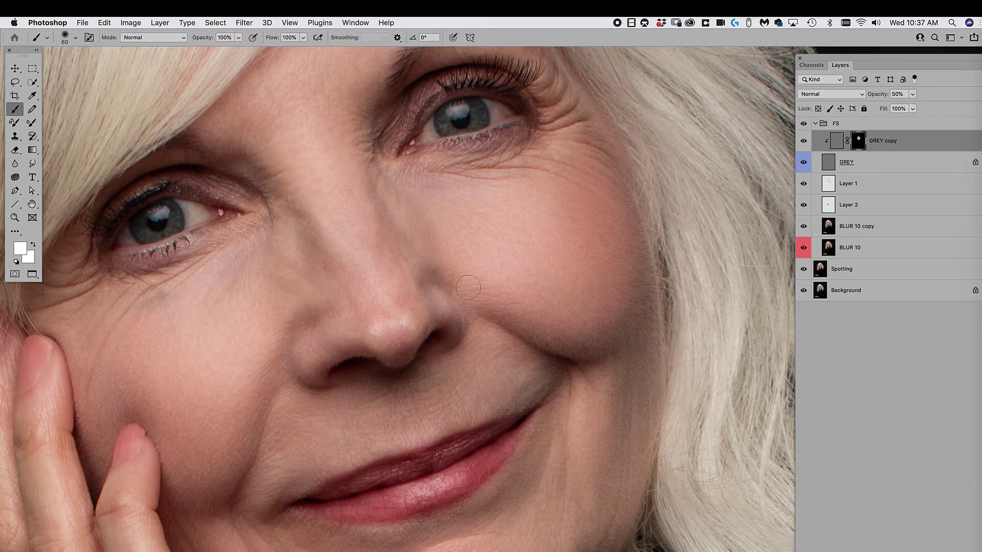
pyautogui.scroll(-5, 533, 272)
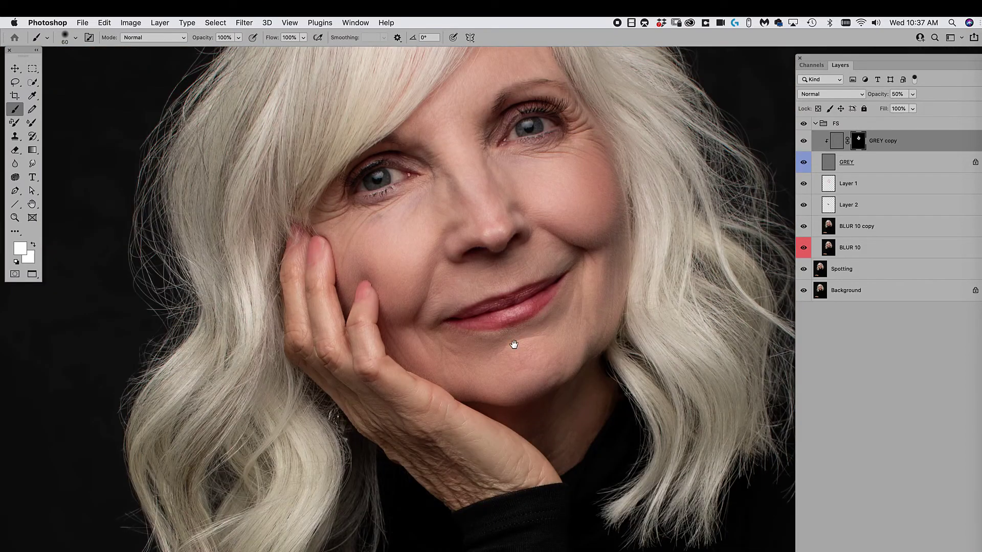
pyautogui.moveTo(514, 344); pyautogui.dragTo(475, 415)
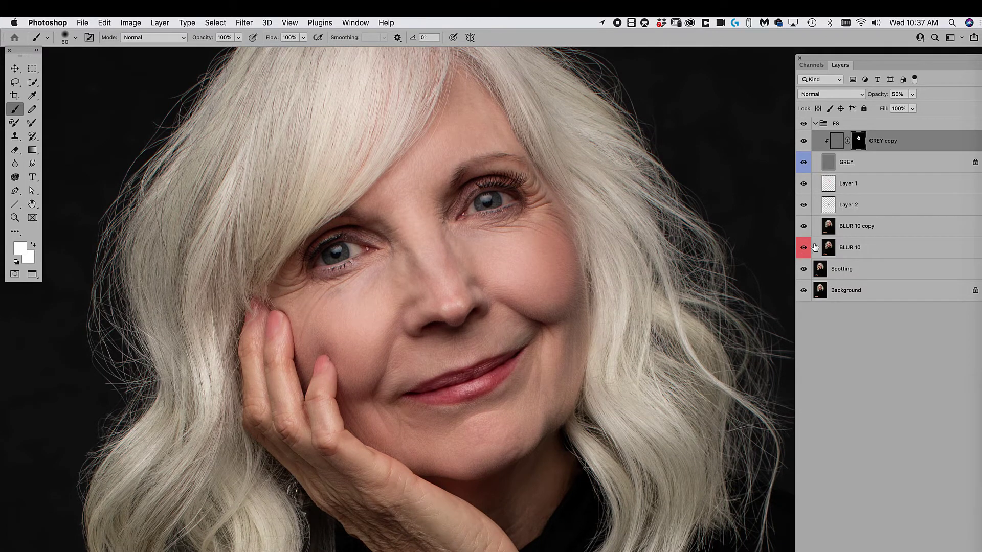
# - Merge the BLUR 10 copy, Layer 2 and Layer 1 layers into a single layer within the FS group
pyautogui.click(843, 229)
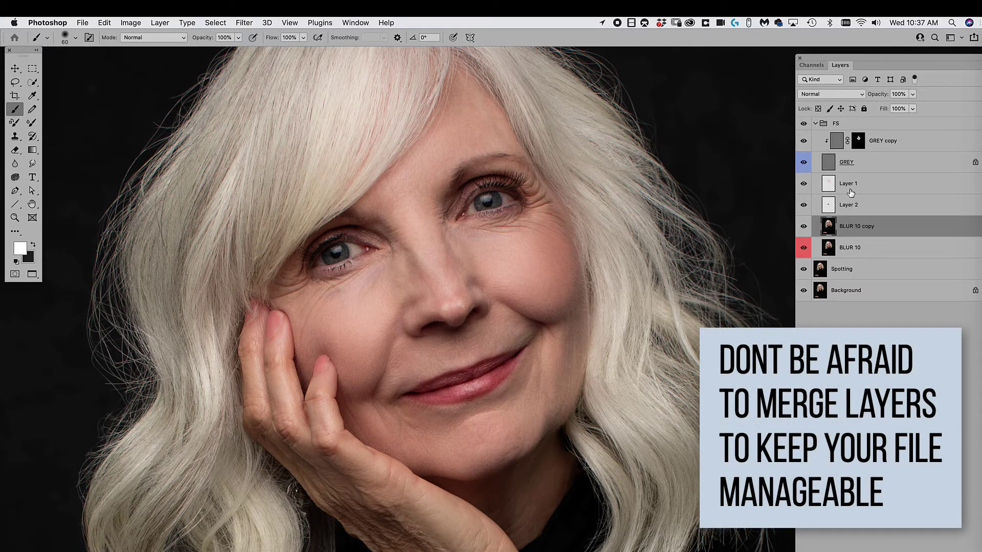
pyautogui.moveTo(803, 226); pyautogui.dragTo(804, 290)
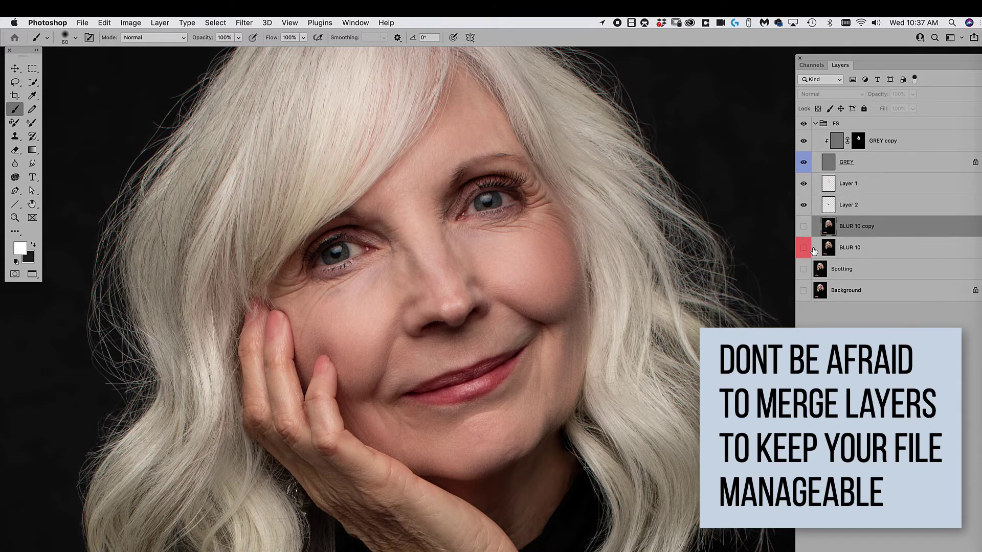
pyautogui.moveTo(803, 226); pyautogui.dragTo(804, 290)
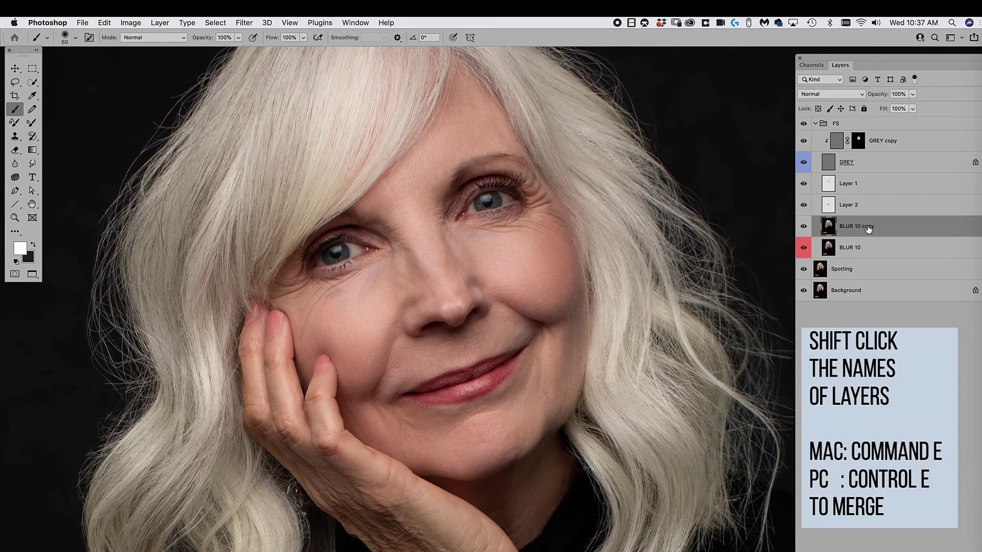
pyautogui.keyDown('shift'); pyautogui.click(850, 207); pyautogui.keyUp('shift')
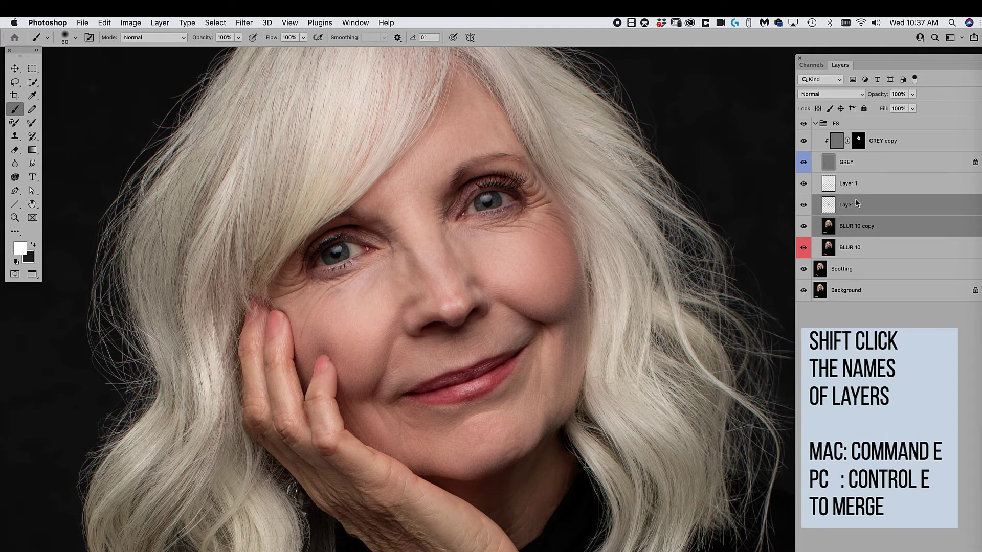
pyautogui.keyDown('shift'); pyautogui.click(854, 191); pyautogui.keyUp('shift')
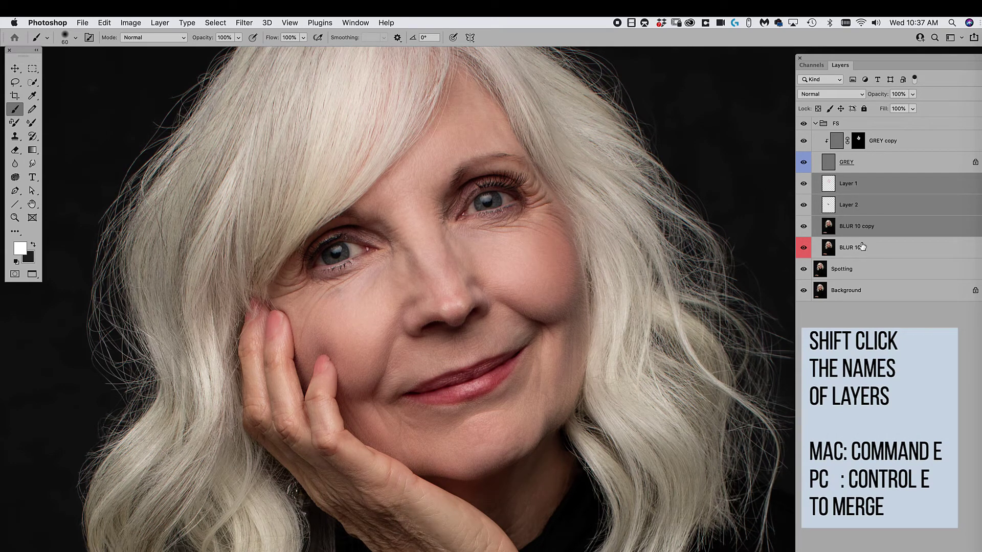
pyautogui.press('super+e')
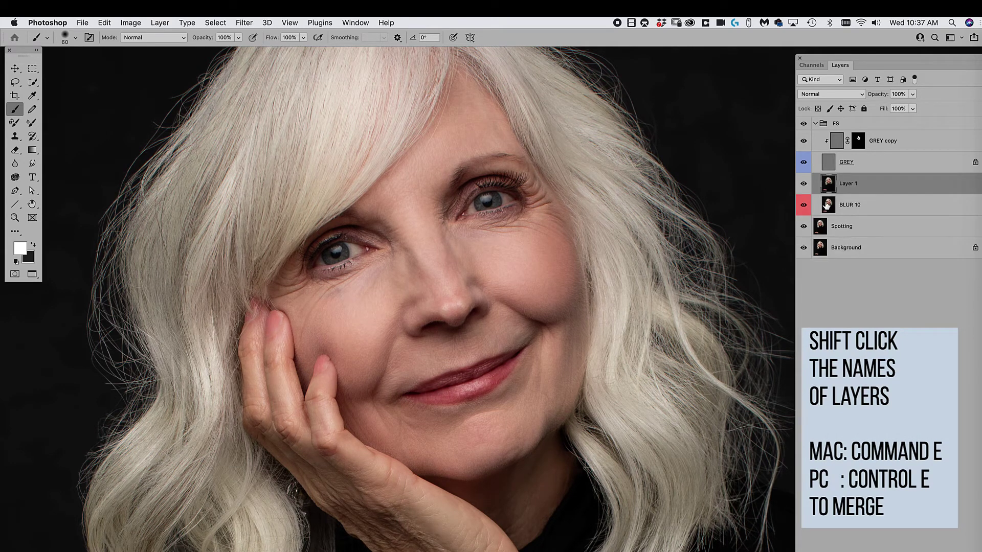
# - Compare the portrait with and without the merged Layer 1
pyautogui.click(804, 184)
pyautogui.click(804, 185)
pyautogui.click(804, 186)
pyautogui.click(802, 186)
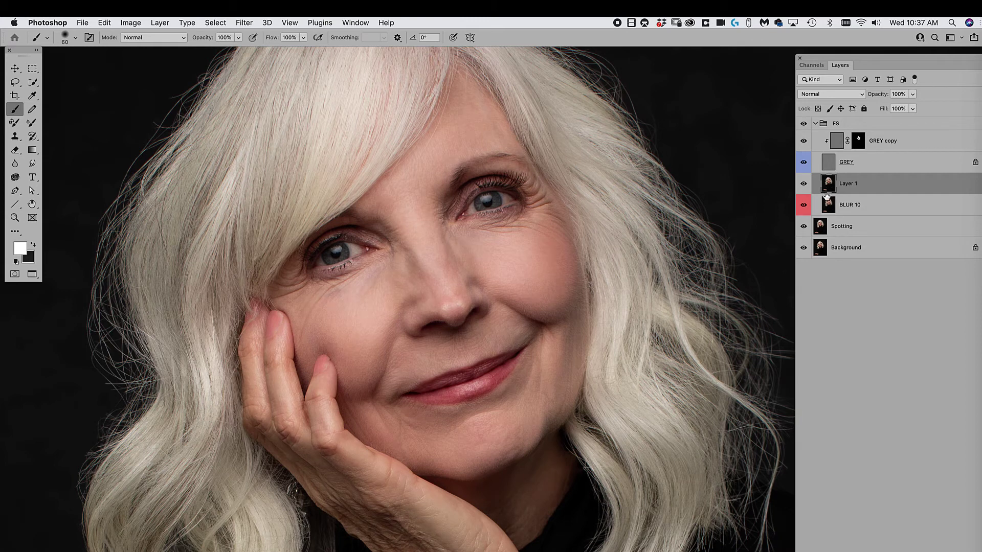
# - Switch to the Smudge tool and reduce its brush size to 100 pixels
pyautogui.click(32, 164)
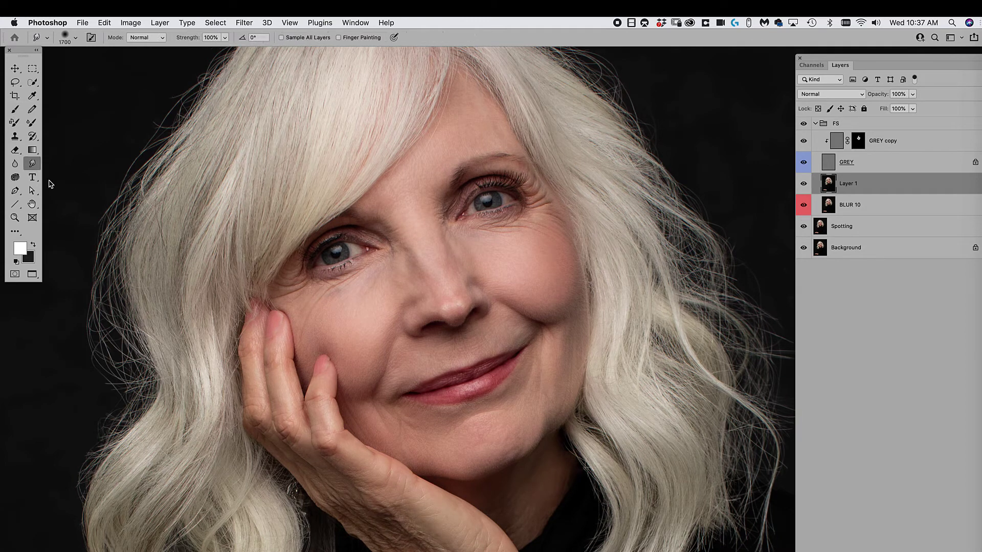
pyautogui.press('[')
pyautogui.press('[')
pyautogui.press('[')
pyautogui.press('[')
pyautogui.press('[')
pyautogui.press('[')
pyautogui.press('[')
pyautogui.press('[')
pyautogui.press('[')
pyautogui.press('[')
pyautogui.press('[')
pyautogui.press('[')
pyautogui.press('[')
pyautogui.press('[')
pyautogui.press('[')
pyautogui.press('[')
pyautogui.press('[')
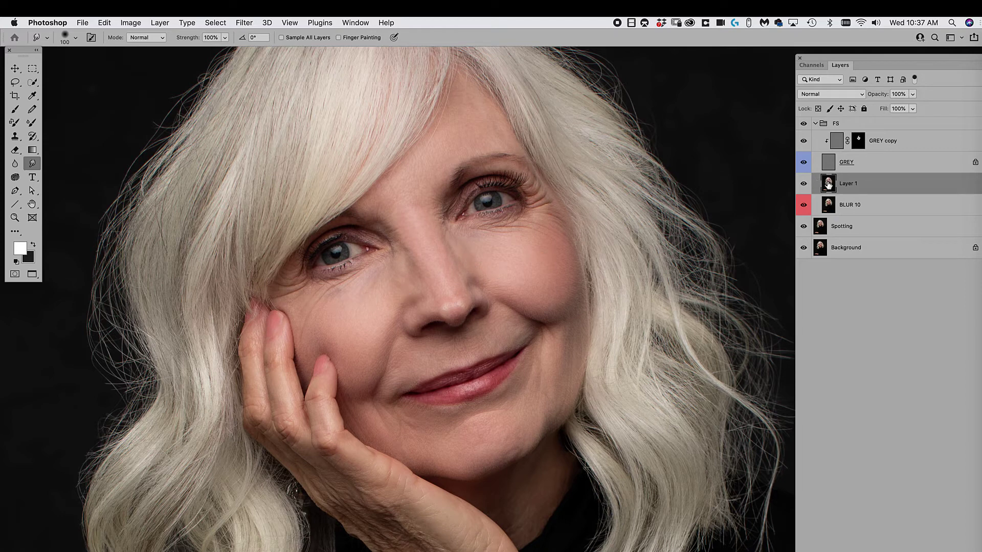
# - Create an empty layer named "new layer blank" directly above Layer 1
pyautogui.press('super+shift+n')
pyautogui.write('new layer blank')
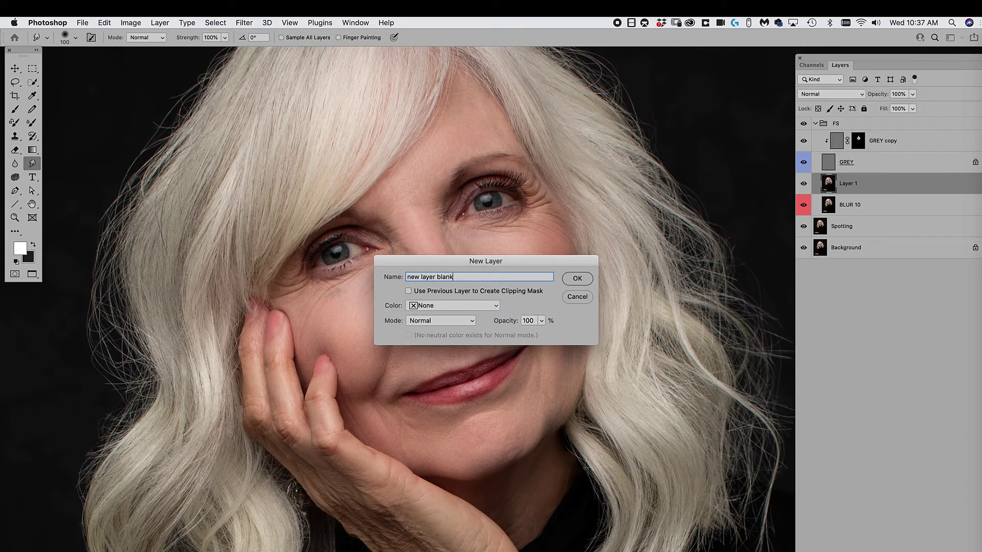
pyautogui.press('Return')
# - Apply a radial gradient in a sampled skin tone over the cheek beside the nose, below the uncovered eye
pyautogui.press('g')
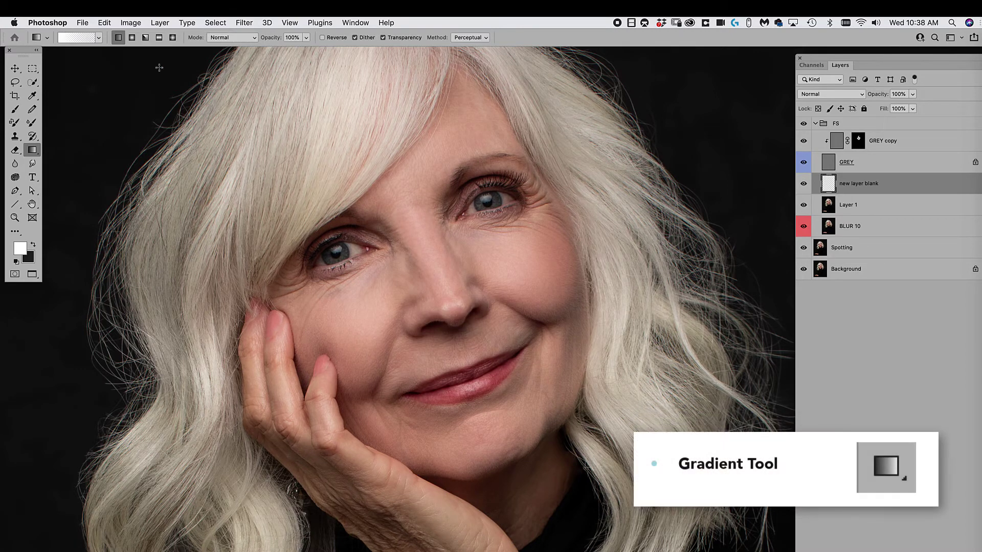
pyautogui.click(132, 37)
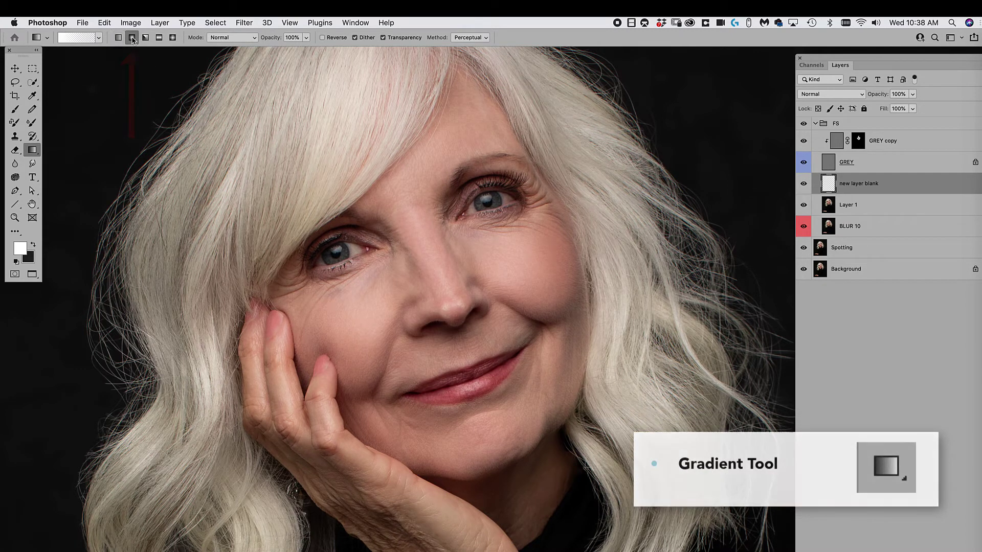
pyautogui.keyDown('alt'); pyautogui.click(486, 256); pyautogui.keyUp('alt')
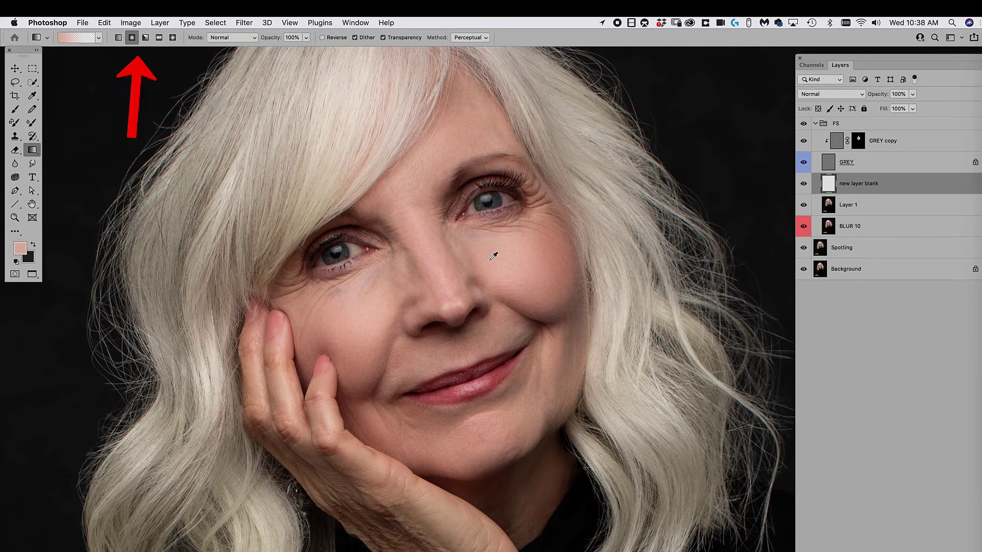
pyautogui.keyDown('alt'); pyautogui.click(483, 256); pyautogui.keyUp('alt')
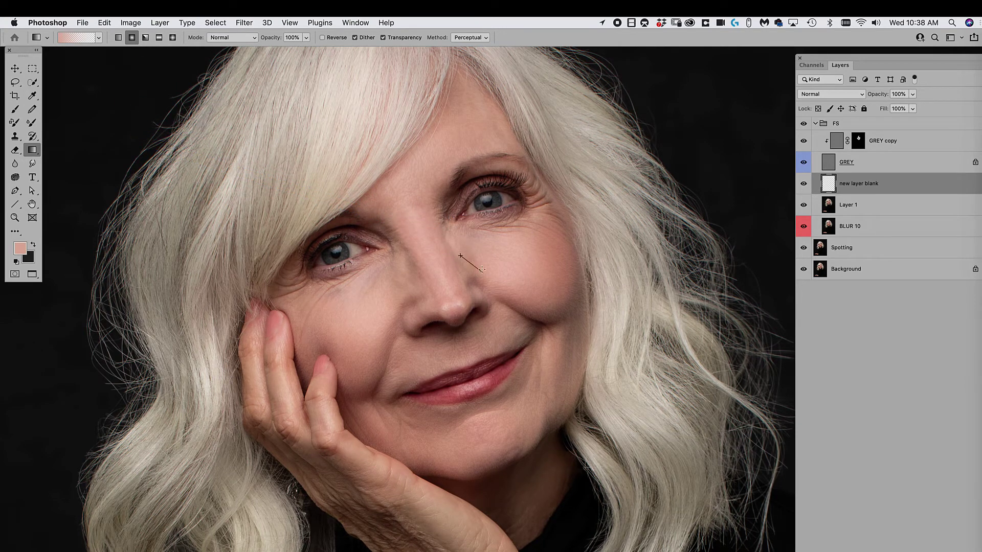
pyautogui.moveTo(481, 270); pyautogui.dragTo(481, 269)
# - Add radial gradients in sampled skin tones beside the nose bridge and under both eyes to even out the shadows
pyautogui.keyDown('alt'); pyautogui.click(426, 268); pyautogui.keyUp('alt')
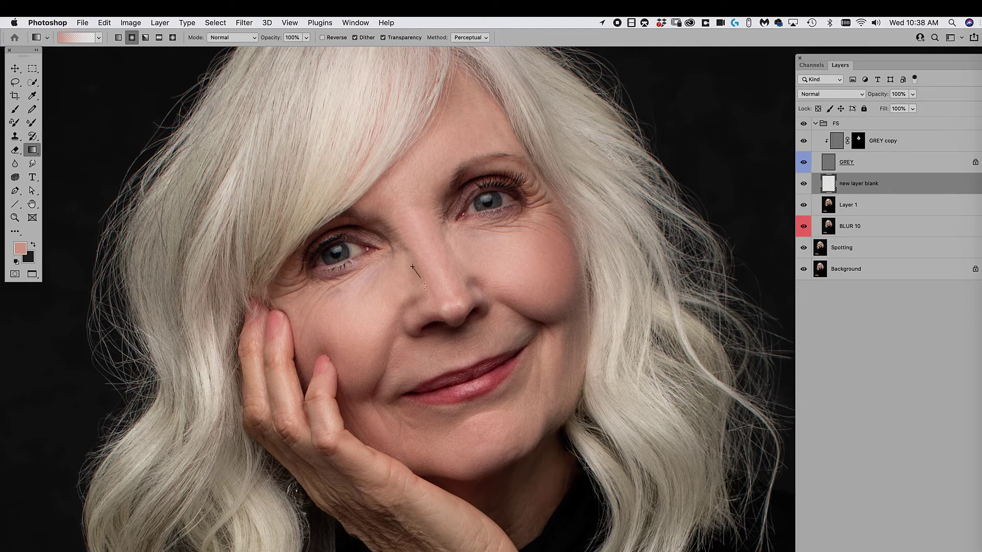
pyautogui.keyDown('alt'); pyautogui.click(459, 251); pyautogui.keyUp('alt')
pyautogui.keyDown('alt'); pyautogui.click(364, 303); pyautogui.keyUp('alt')
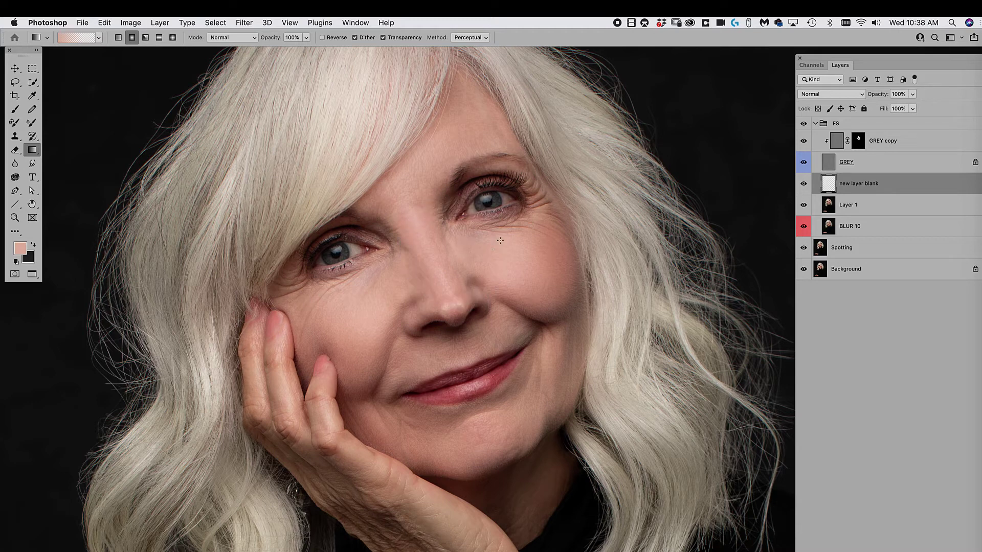
pyautogui.moveTo(500, 240); pyautogui.dragTo(535, 286)
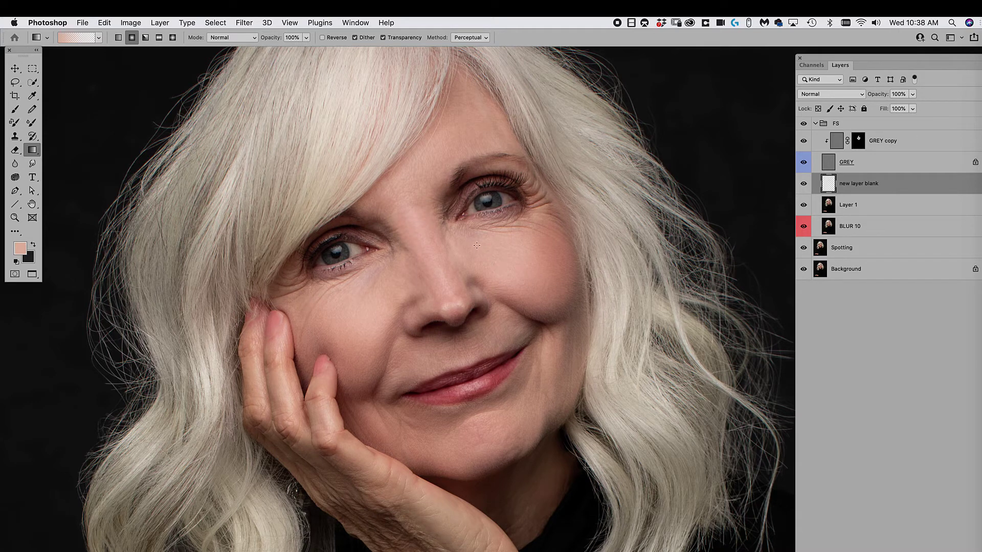
pyautogui.moveTo(477, 245); pyautogui.dragTo(515, 281)
# - Check the painted gradients without the layers below and set the fill of "new layer blank" to 57%
pyautogui.moveTo(803, 205); pyautogui.dragTo(799, 259)
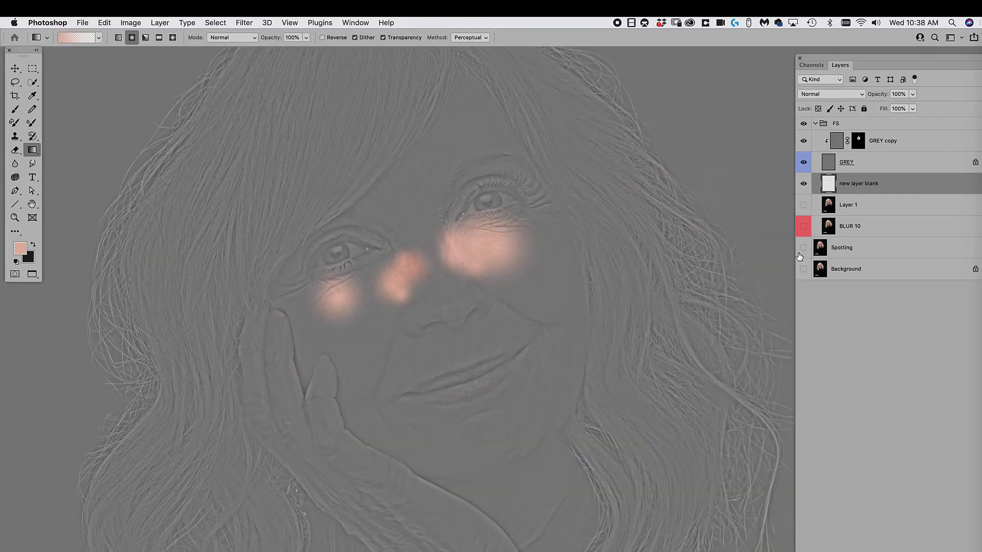
pyautogui.moveTo(803, 205); pyautogui.dragTo(804, 270)
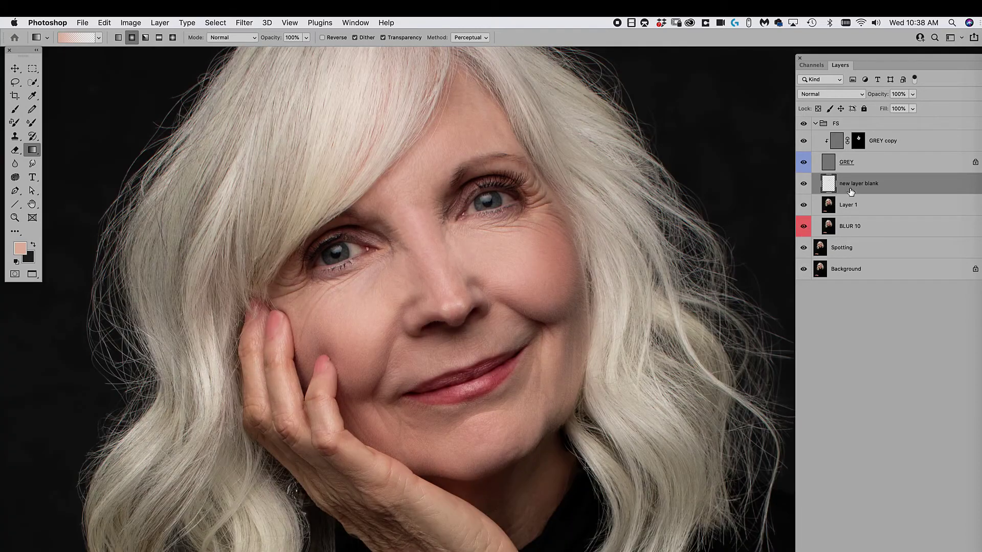
pyautogui.click(912, 110)
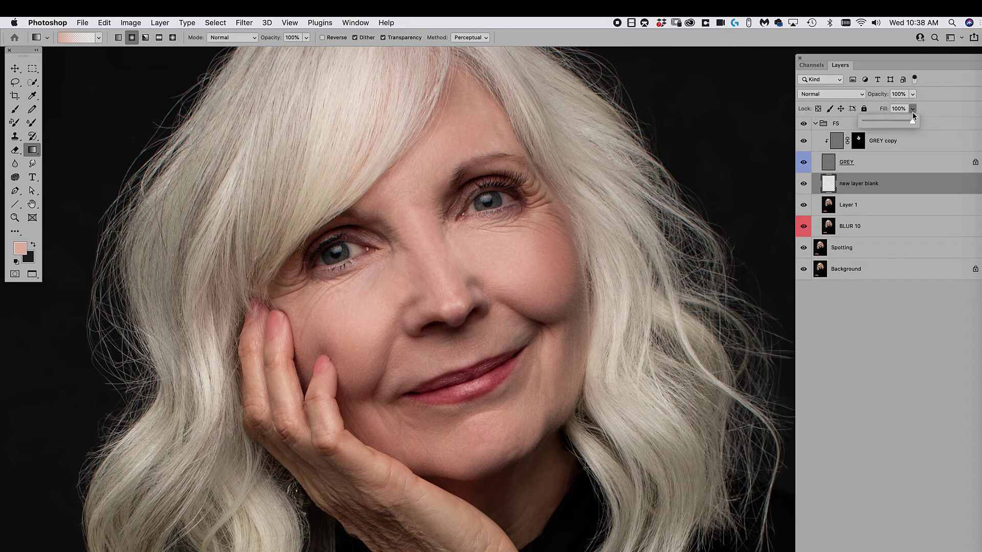
pyautogui.moveTo(910, 124)
pyautogui.mouseDown()
pyautogui.moveTo(864, 124)
pyautogui.moveTo(893, 128)
pyautogui.mouseUp()
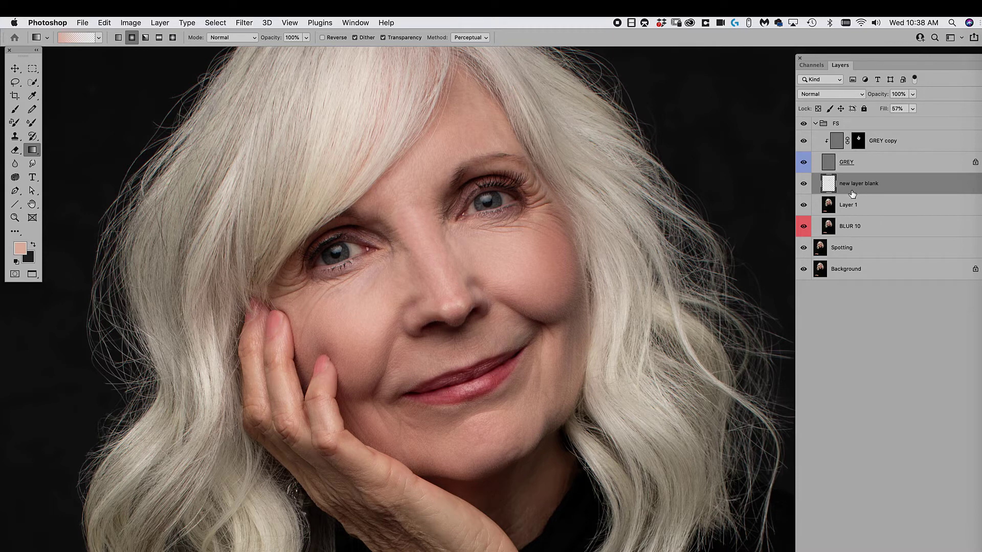
# - Create a layer named "not sure" and blend sampled skin tones beside the nose and on the cheek with radial gradients
pyautogui.press('super+shift+n')
pyautogui.write('not sure')
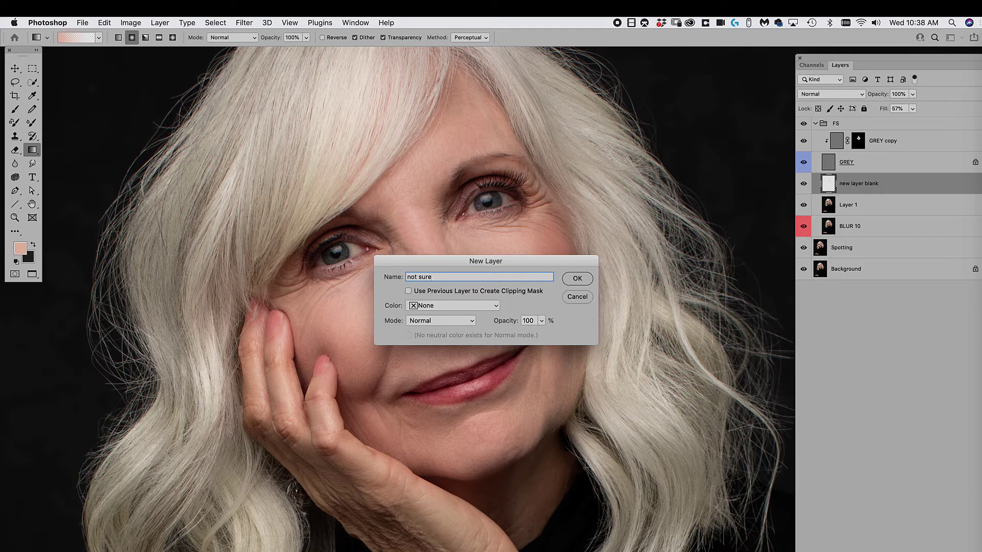
pyautogui.press('Return')
pyautogui.keyDown('alt'); pyautogui.click(414, 310); pyautogui.keyUp('alt')
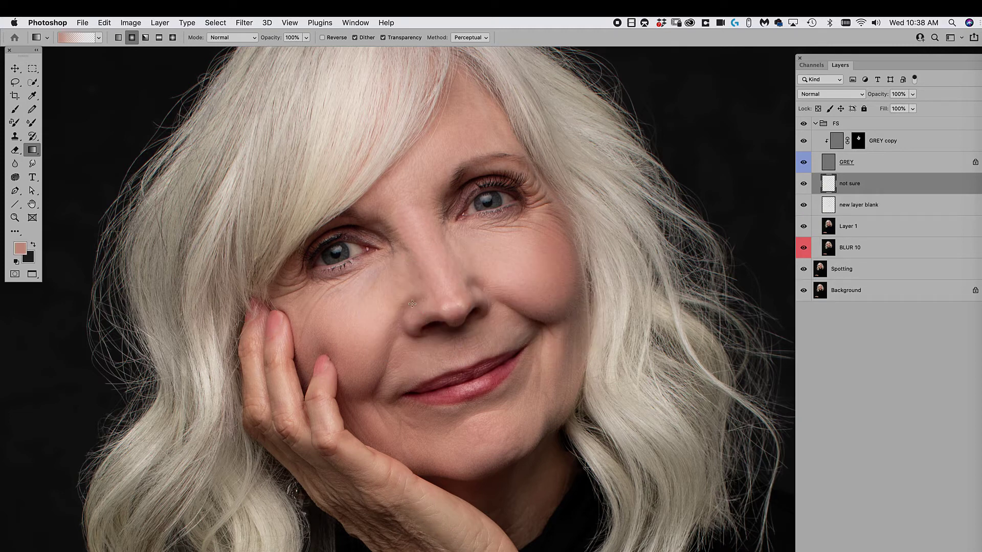
pyautogui.keyDown('alt'); pyautogui.click(478, 267); pyautogui.keyUp('alt')
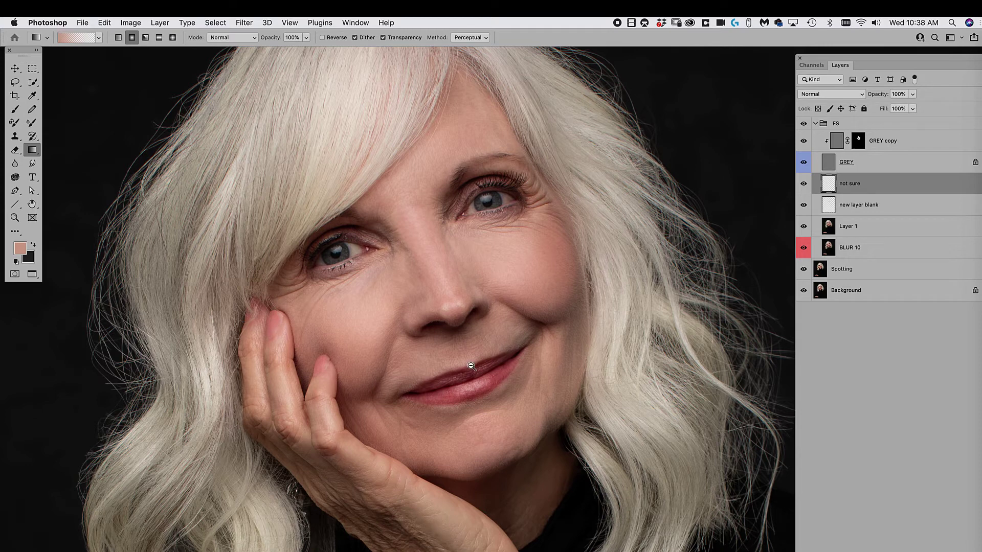
pyautogui.press('super+minus')
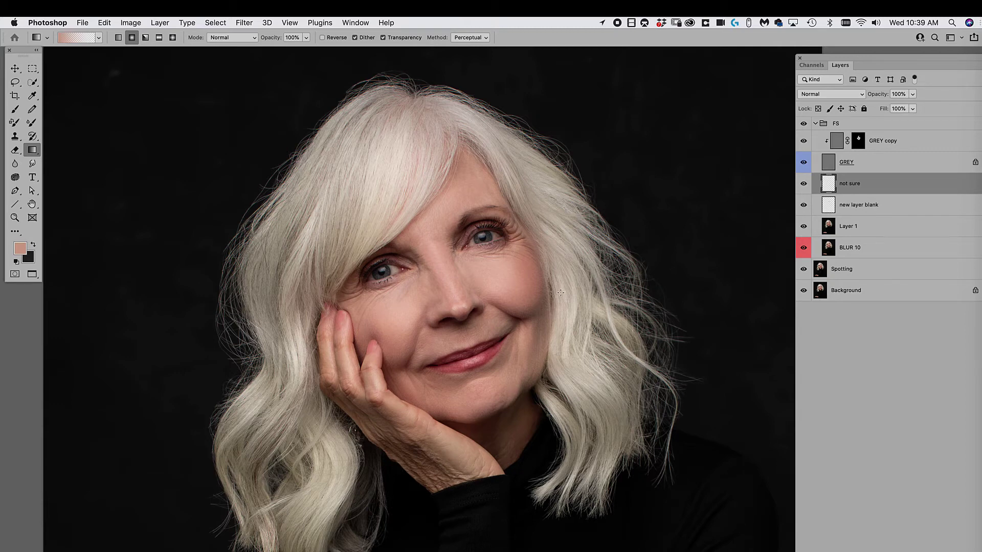
pyautogui.moveTo(463, 278); pyautogui.dragTo(520, 285)
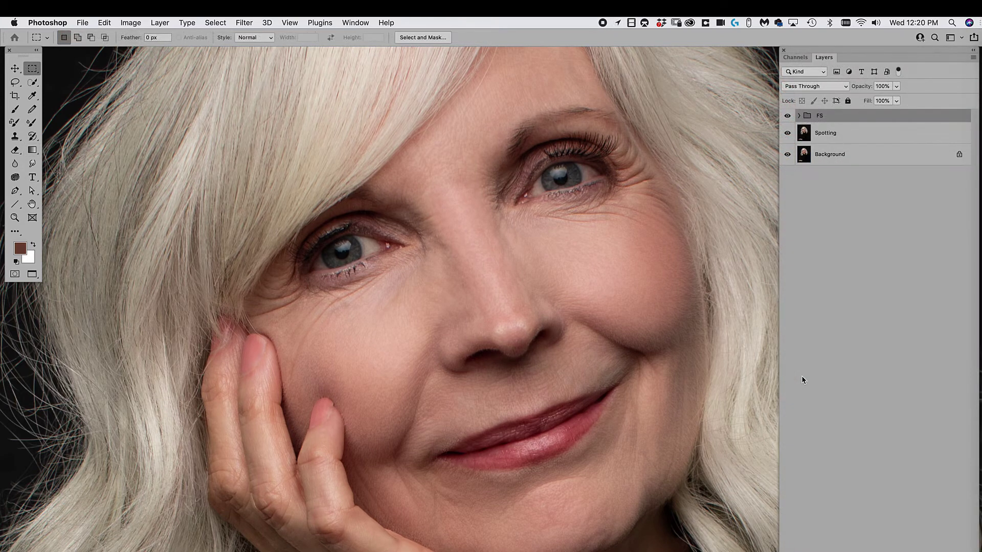
# - Compare the portrait with and without the frequency separation group, both at full-head view and closer up
pyautogui.press('super+minus')
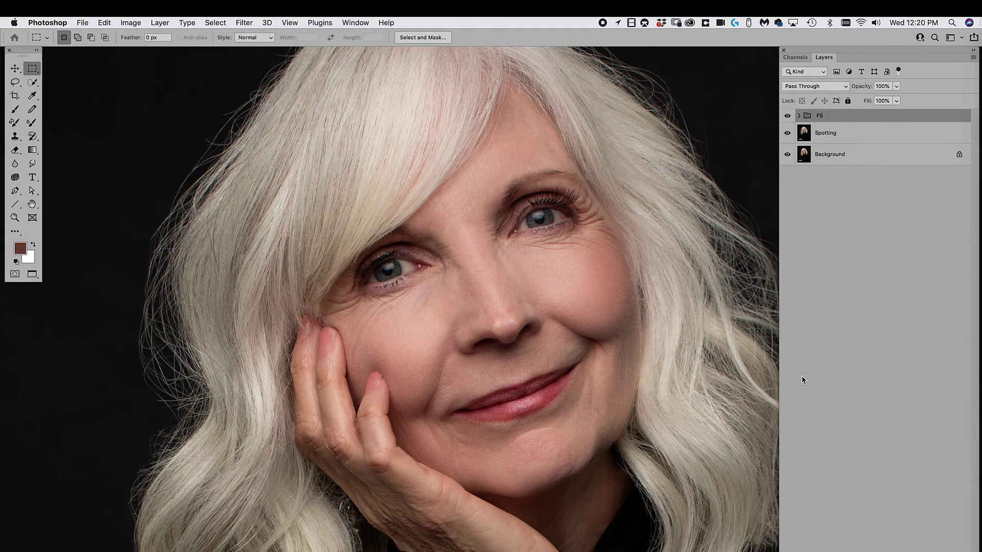
pyautogui.press('super+minus')
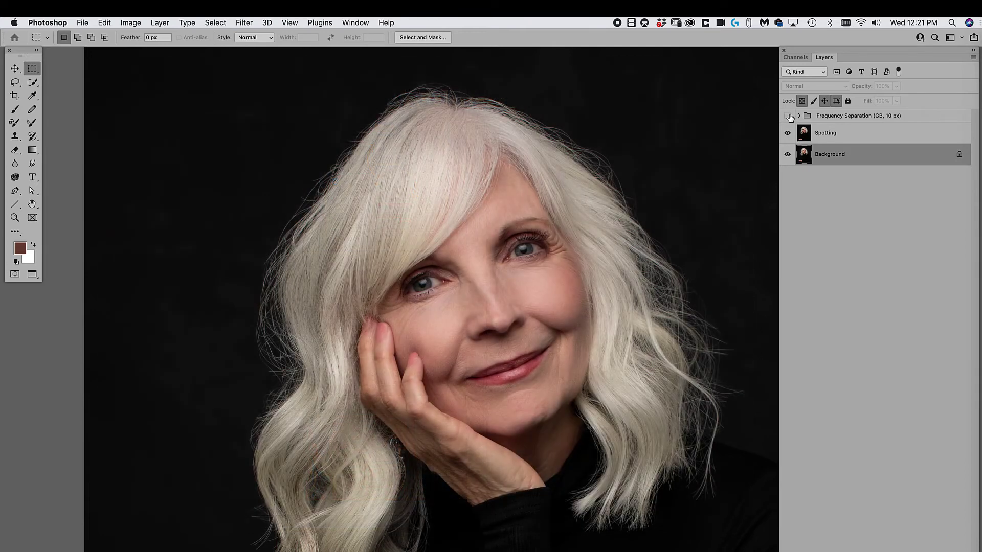
pyautogui.click(788, 116)
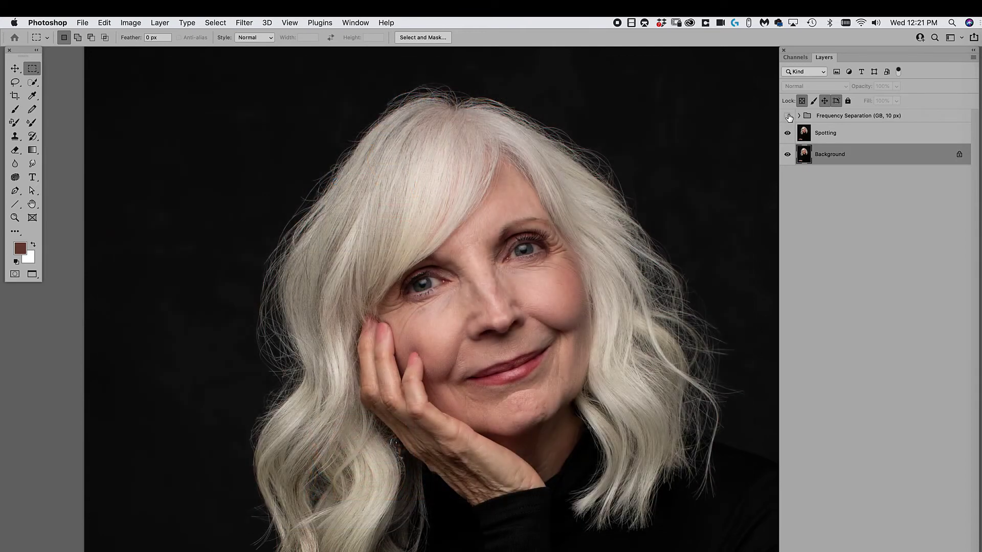
pyautogui.click(788, 116)
pyautogui.click(788, 116)
pyautogui.click(788, 116)
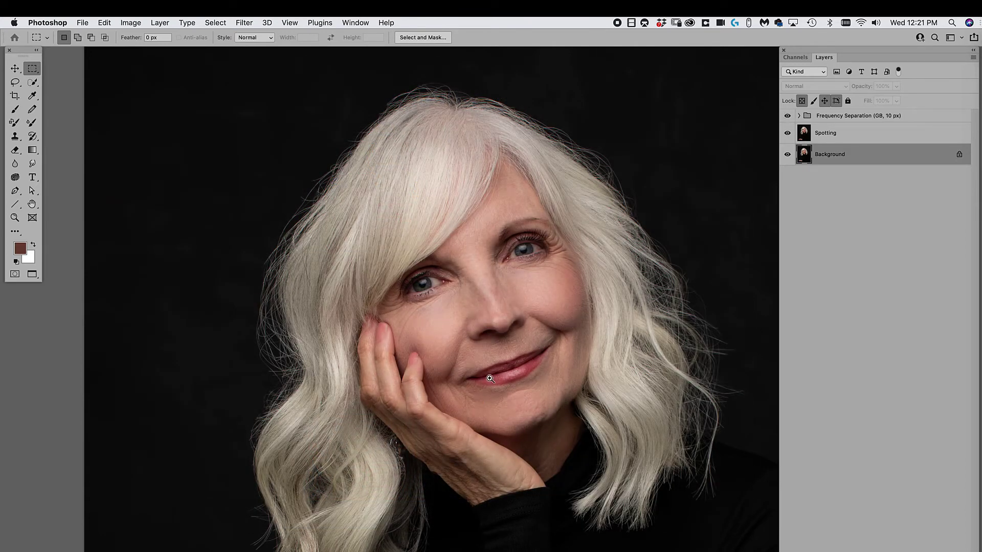
pyautogui.moveTo(490, 379); pyautogui.dragTo(506, 398)
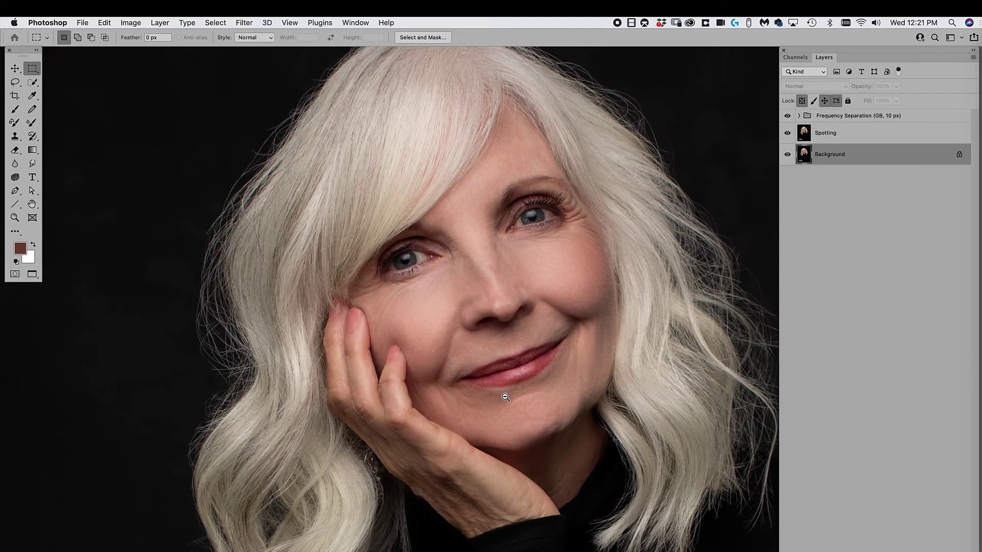
pyautogui.click(788, 116)
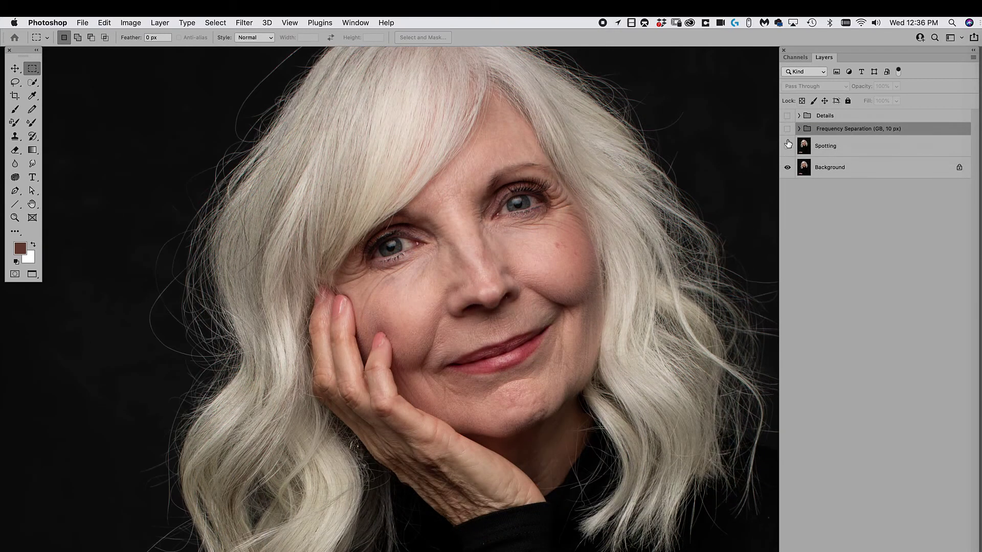
# - Compare the portrait's retouching stages by toggling the Spotting layer, the Frequency Separation group and the Details group
pyautogui.click(788, 145)
pyautogui.click(789, 148)
pyautogui.click(787, 131)
pyautogui.click(788, 132)
pyautogui.click(788, 133)
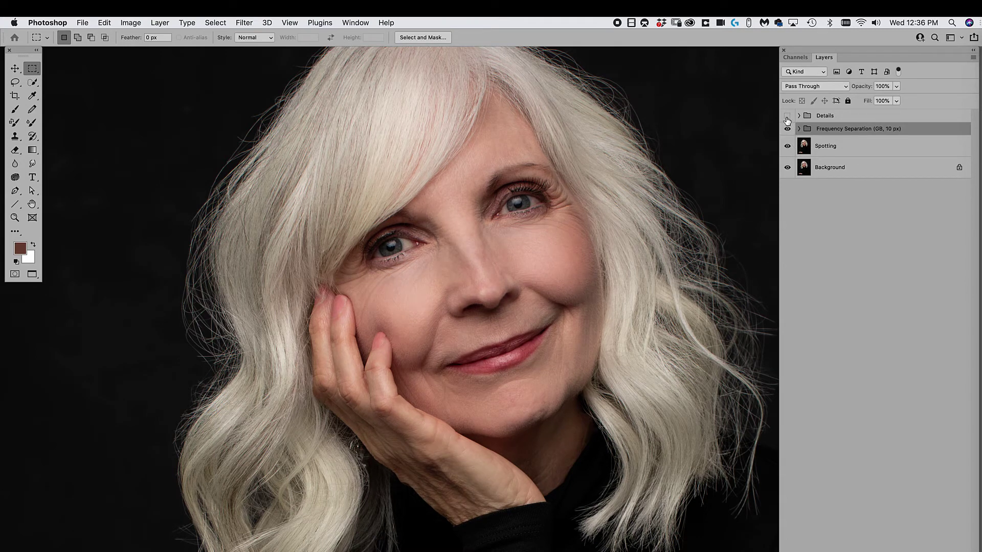
pyautogui.click(787, 116)
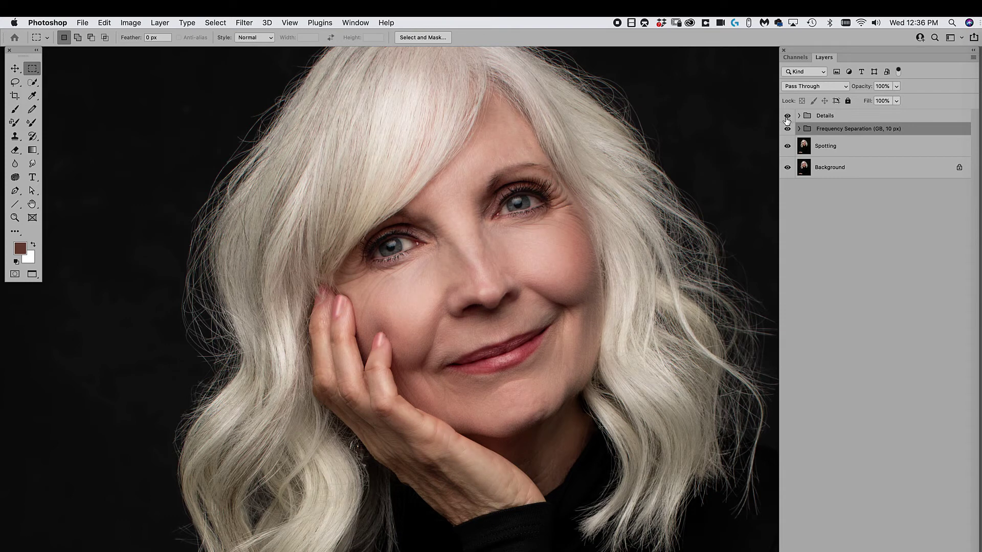
pyautogui.click(787, 116)
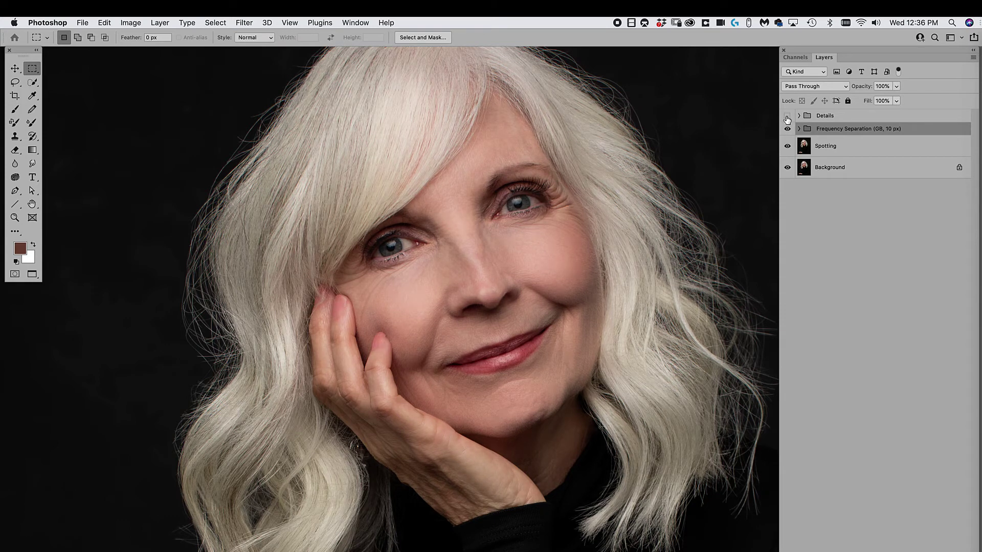
# - Compare the portrait with and without the Details group, at head view and zoomed in on the eyes and cheeks
pyautogui.click(787, 117)
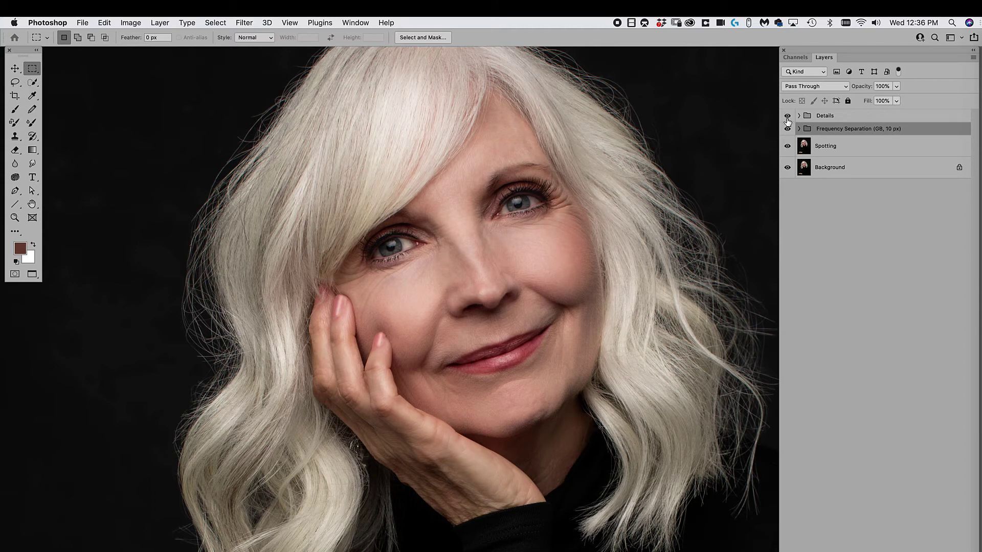
pyautogui.click(788, 116)
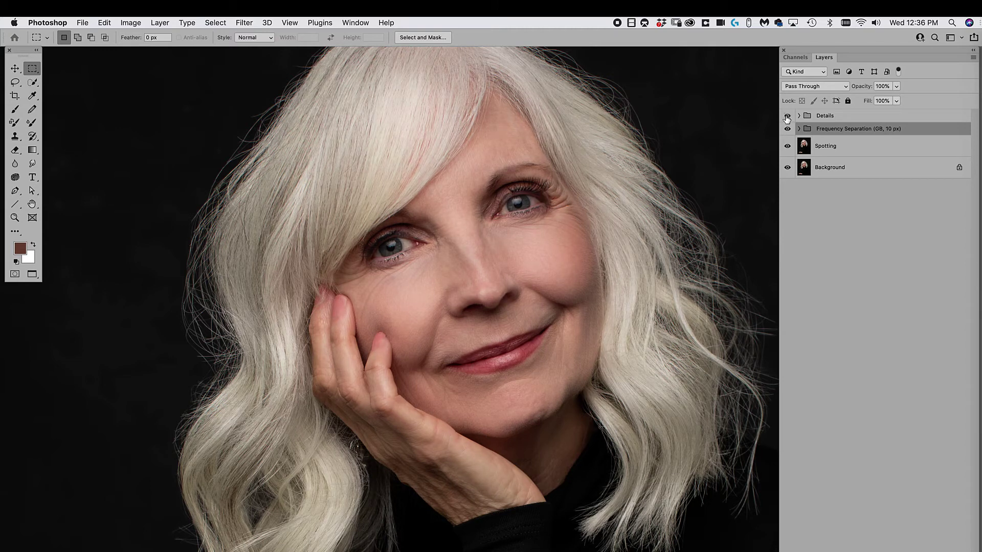
pyautogui.click(787, 117)
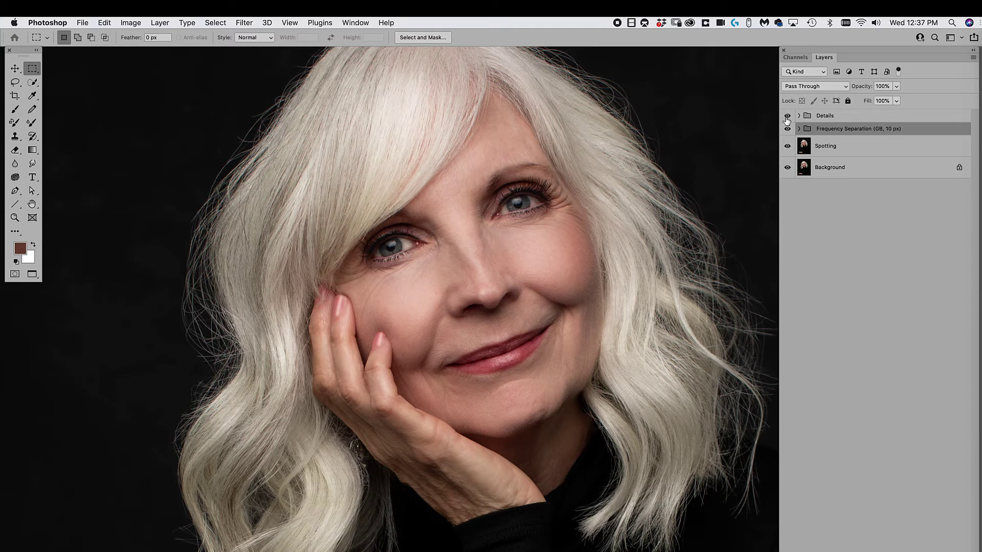
pyautogui.click(787, 116)
pyautogui.moveTo(427, 262); pyautogui.dragTo(459, 290)
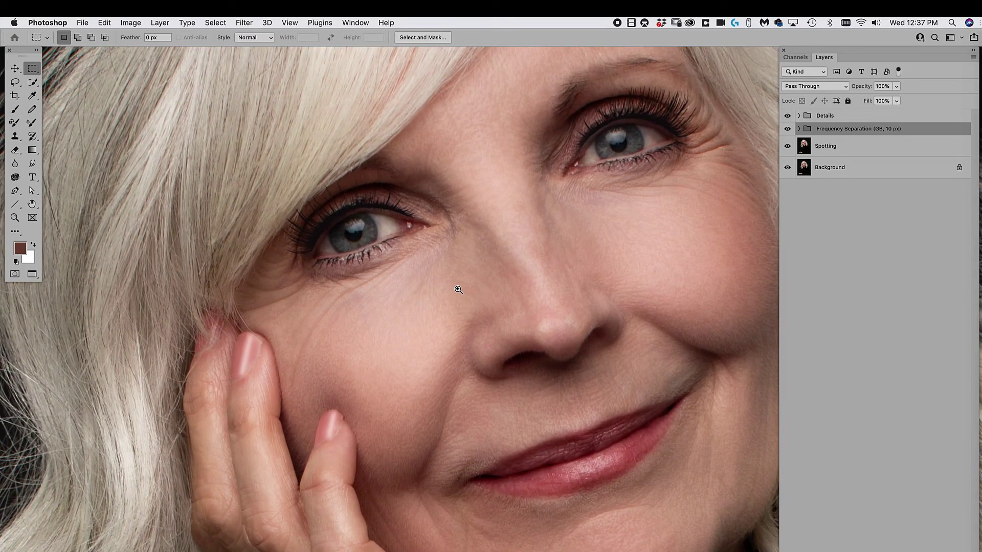
pyautogui.click(787, 117)
pyautogui.click(788, 117)
pyautogui.click(787, 117)
pyautogui.click(786, 116)
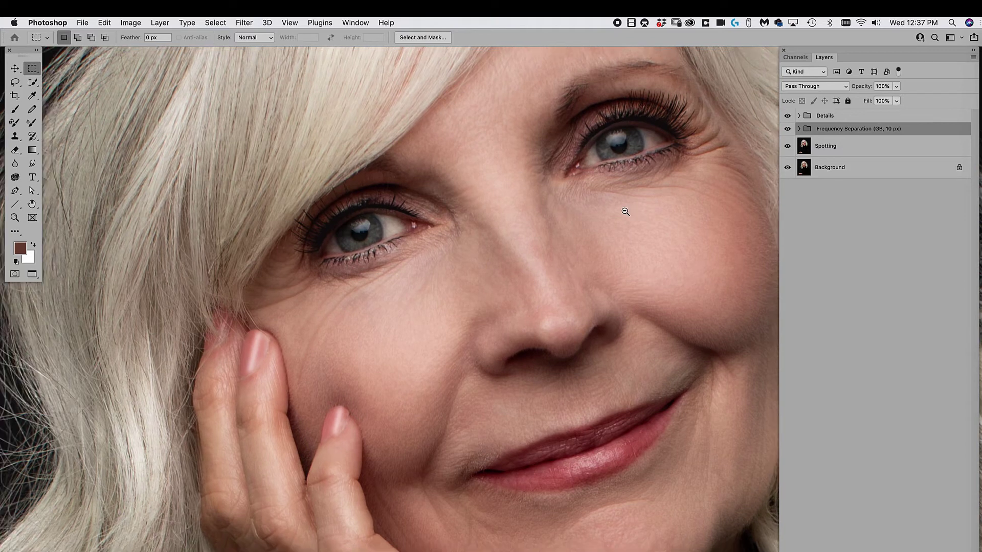
# - Compare the whole head and hair with the Details group hidden and shown
pyautogui.keyDown('alt'); pyautogui.keyDown('super'); pyautogui.click(607, 207); pyautogui.keyUp('super'); pyautogui.keyUp('alt')
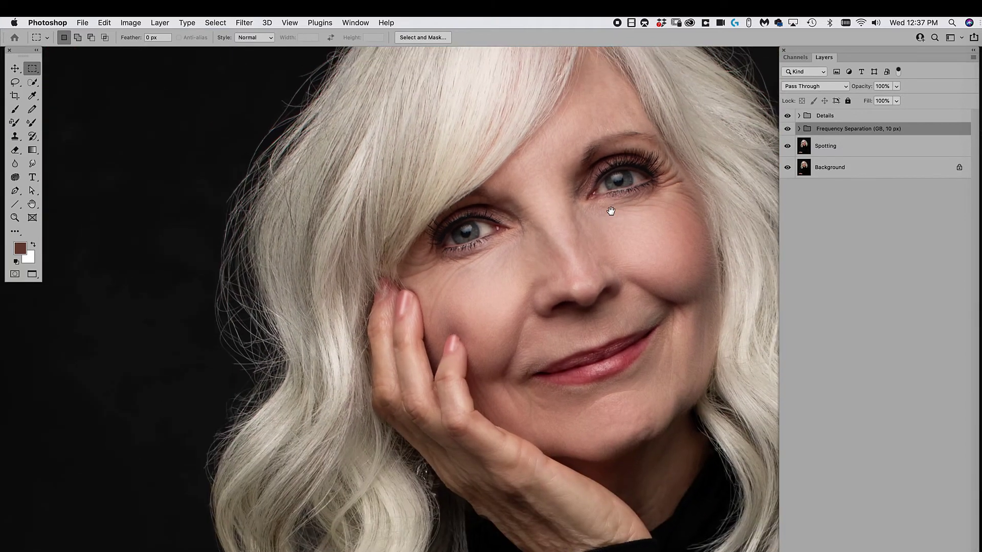
pyautogui.moveTo(609, 213); pyautogui.dragTo(600, 252)
pyautogui.keyDown('alt'); pyautogui.keyDown('super'); pyautogui.click(599, 252); pyautogui.keyUp('super'); pyautogui.keyUp('alt')
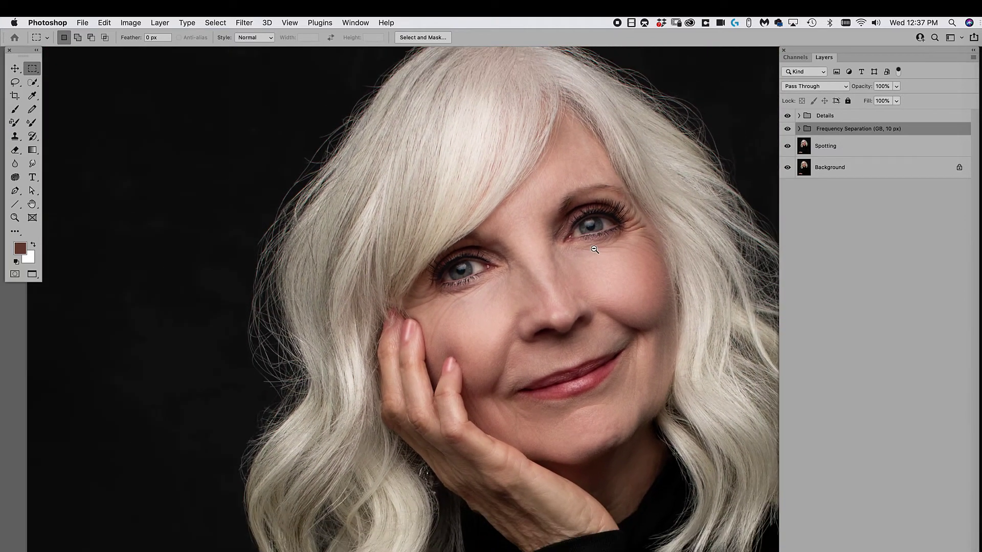
pyautogui.moveTo(659, 212); pyautogui.dragTo(631, 223)
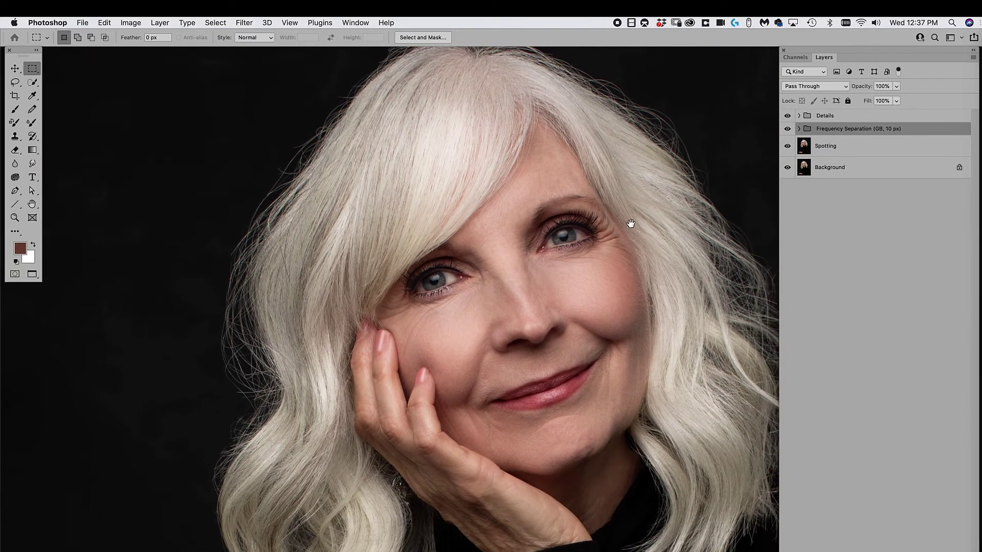
pyautogui.click(787, 116)
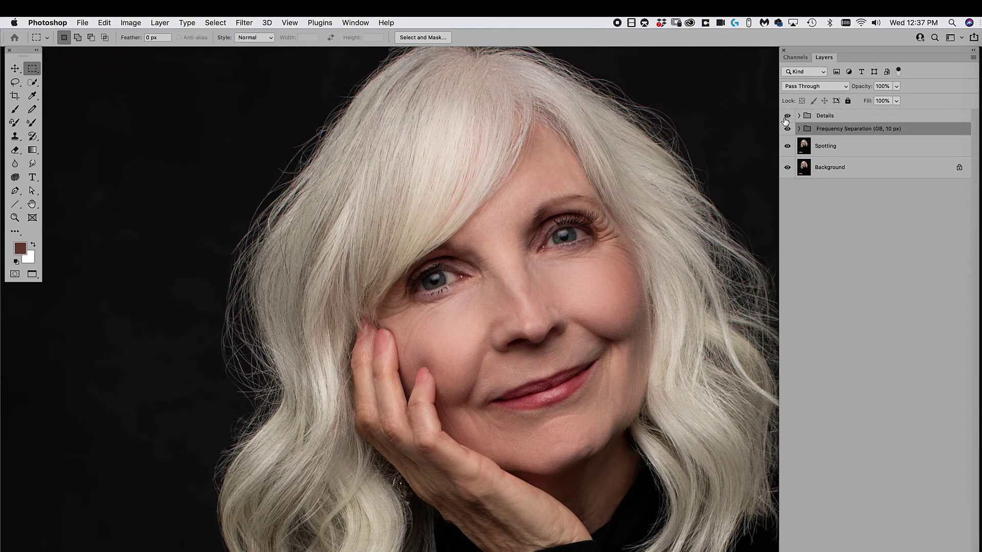
pyautogui.click(786, 117)
pyautogui.click(786, 118)
pyautogui.click(786, 116)
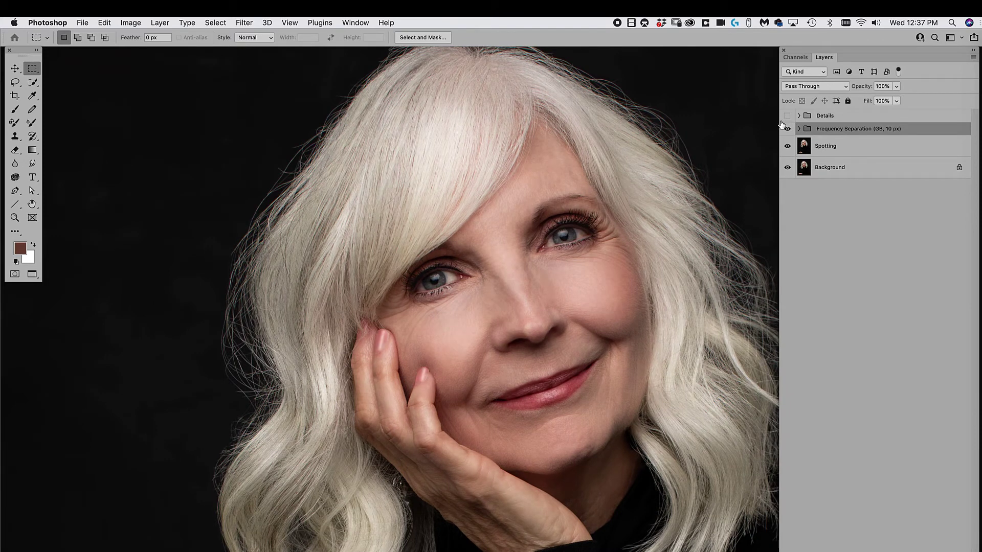
pyautogui.click(787, 116)
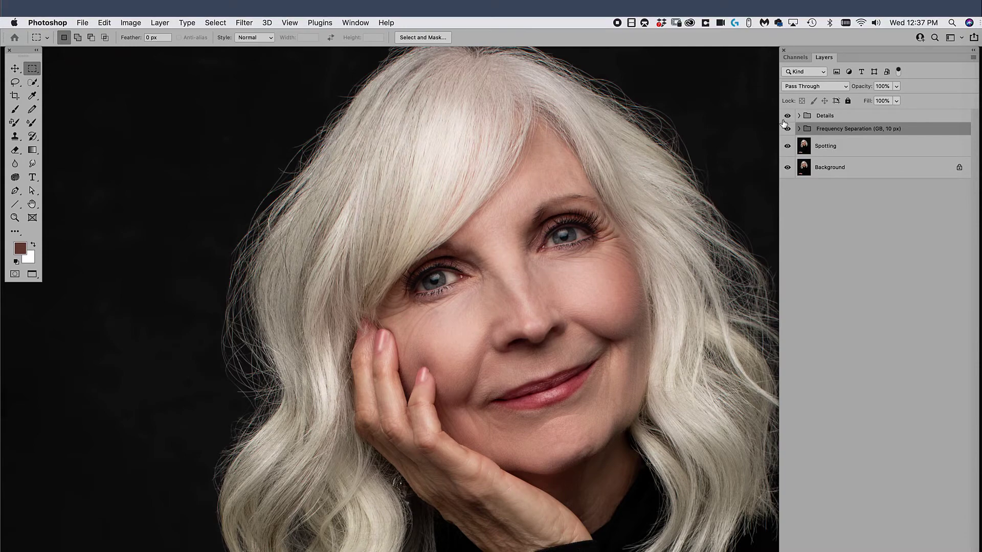
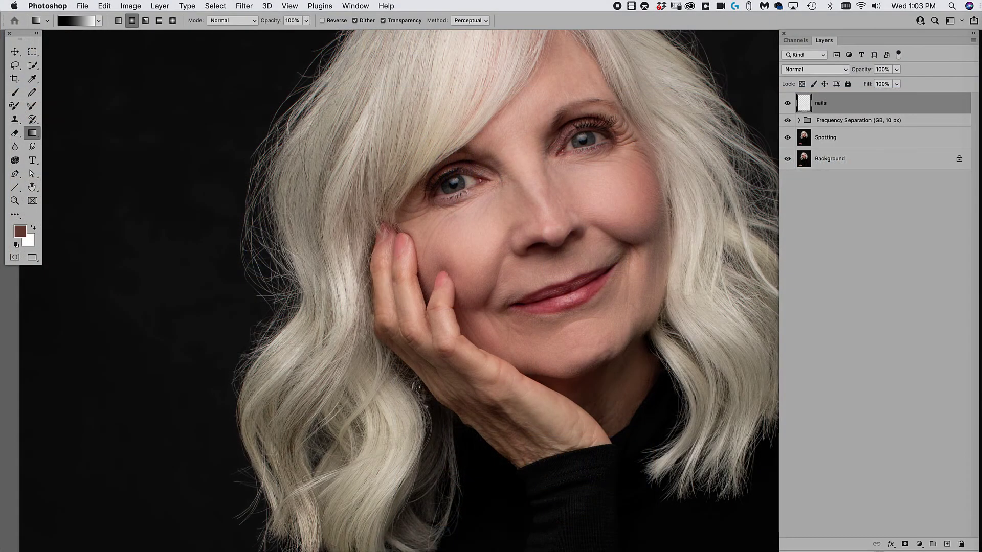
# - Create a second layer named "nails" in Overlay blend mode
pyautogui.press('super+shift+n')
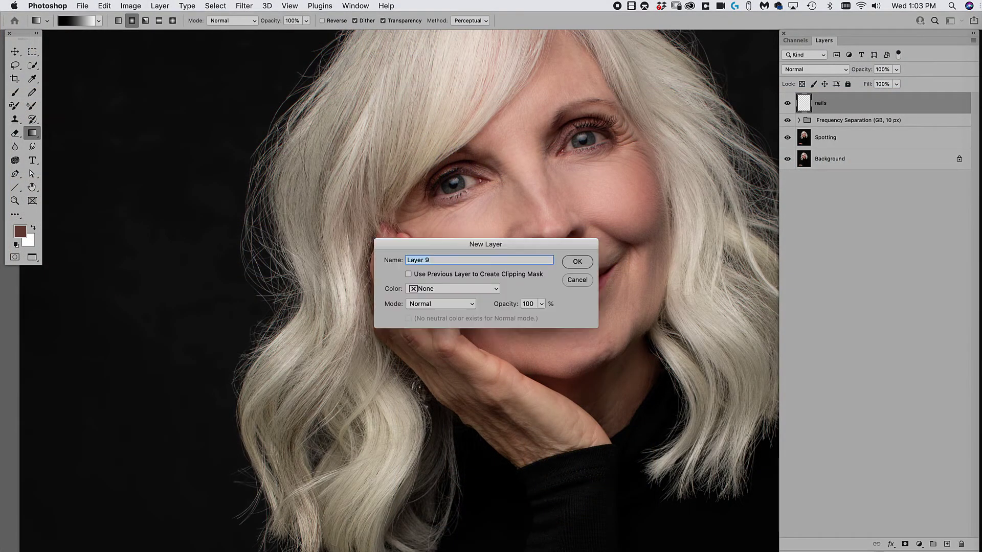
pyautogui.write('nails')
pyautogui.click(440, 304)
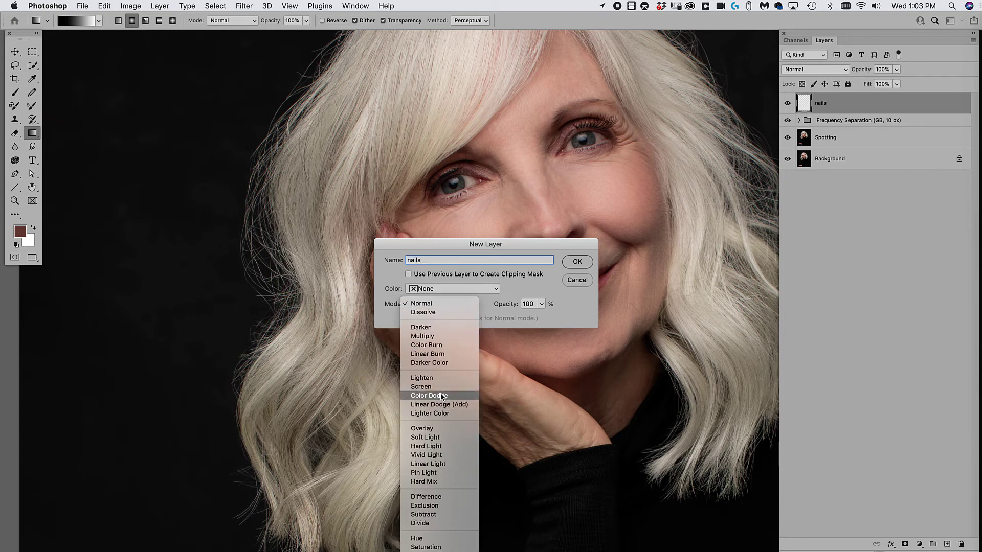
pyautogui.click(439, 427)
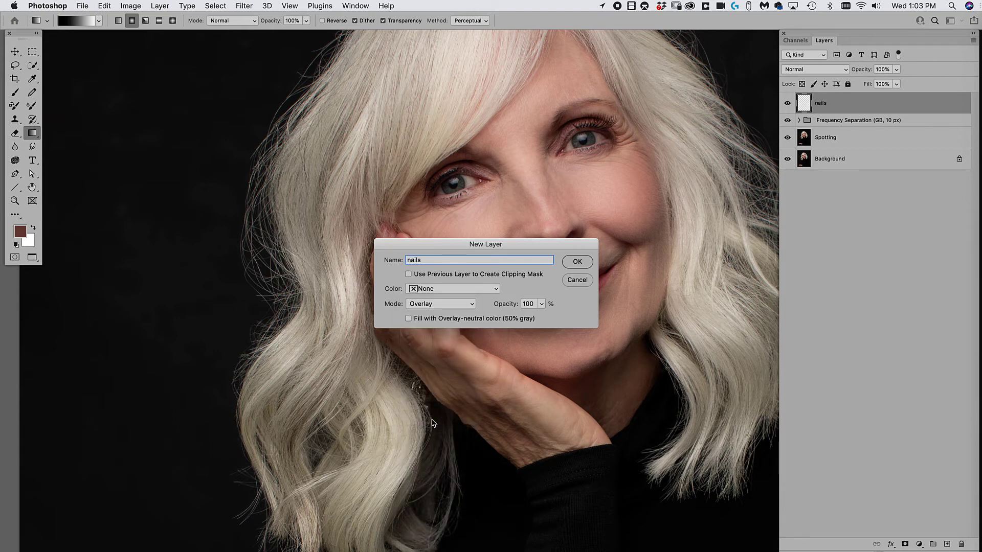
pyautogui.press('Return')
# - Paint short white highlight strokes along the two visible fingernails with a small brush, using size 20 for the smaller nail
pyautogui.press('b')
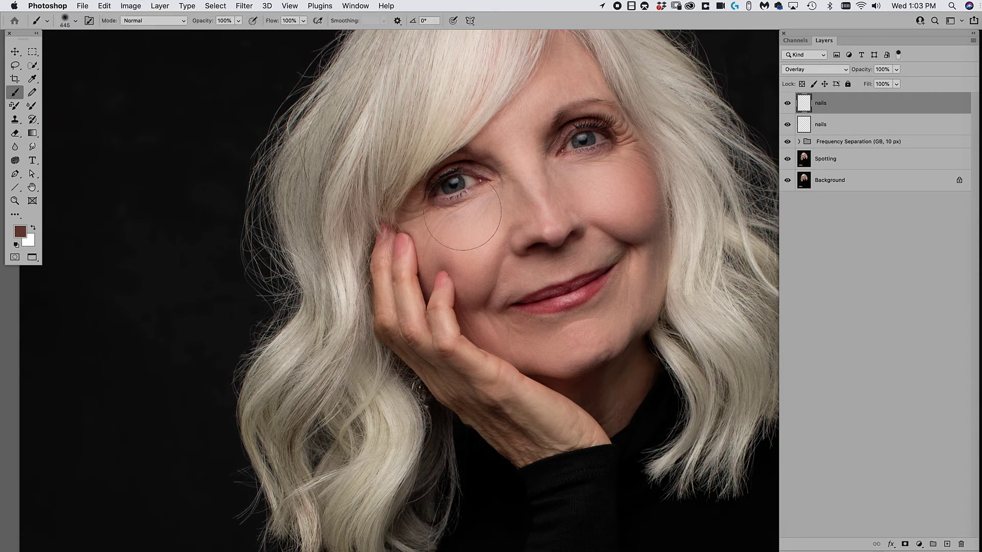
pyautogui.press('[')
pyautogui.press('[')
pyautogui.press('[')
pyautogui.press('[')
pyautogui.press('[')
pyautogui.press('[')
pyautogui.press('[')
pyautogui.press('[')
pyautogui.press('[')
pyautogui.press('[')
pyautogui.press('[')
pyautogui.press('[')
pyautogui.press('[')
pyautogui.press('x')
pyautogui.click(415, 275)
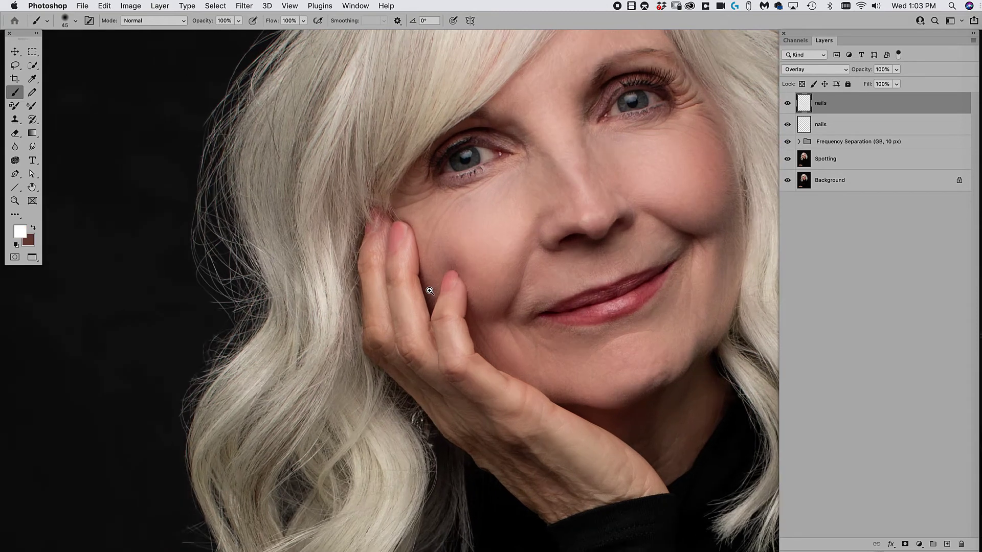
pyautogui.press('[')
pyautogui.press('[')
pyautogui.press('[')
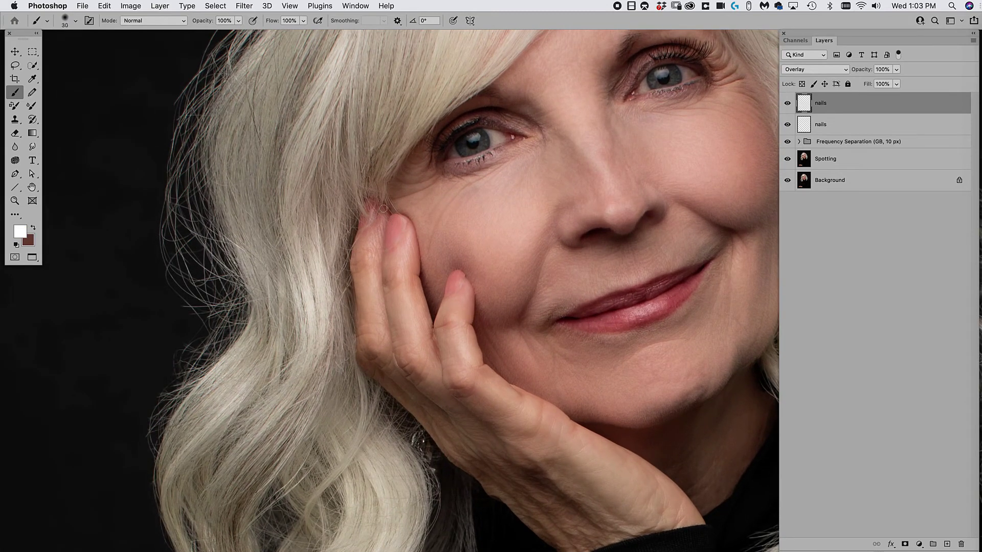
pyautogui.click(396, 218)
pyautogui.keyDown('shift'); pyautogui.click(392, 242); pyautogui.keyUp('shift')
pyautogui.press('[')
pyautogui.keyDown('shift'); pyautogui.click(454, 292); pyautogui.keyUp('shift')
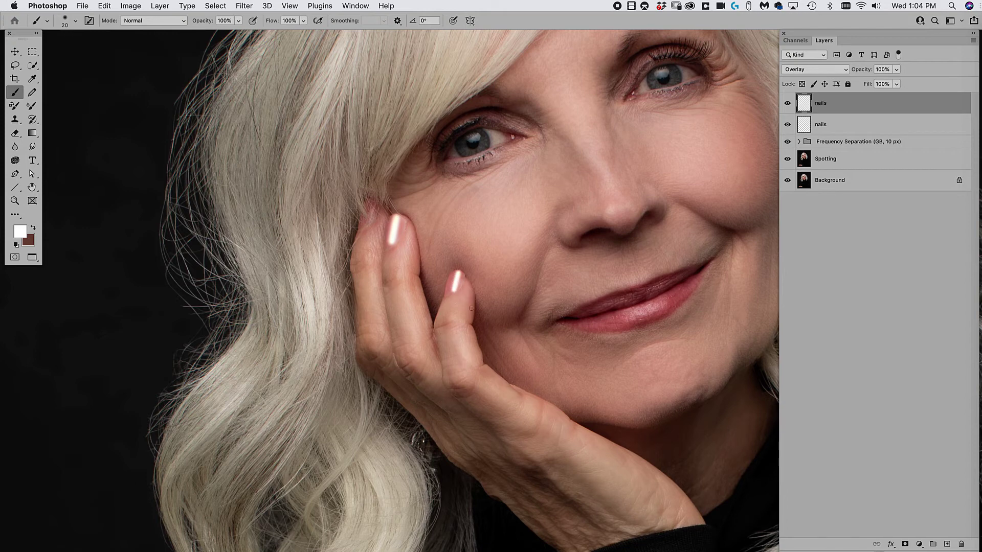
# - Set the nail highlight layer to Soft Light and add a layer mask, painting out excess highlight in black
pyautogui.click(818, 69)
pyautogui.click(829, 80)
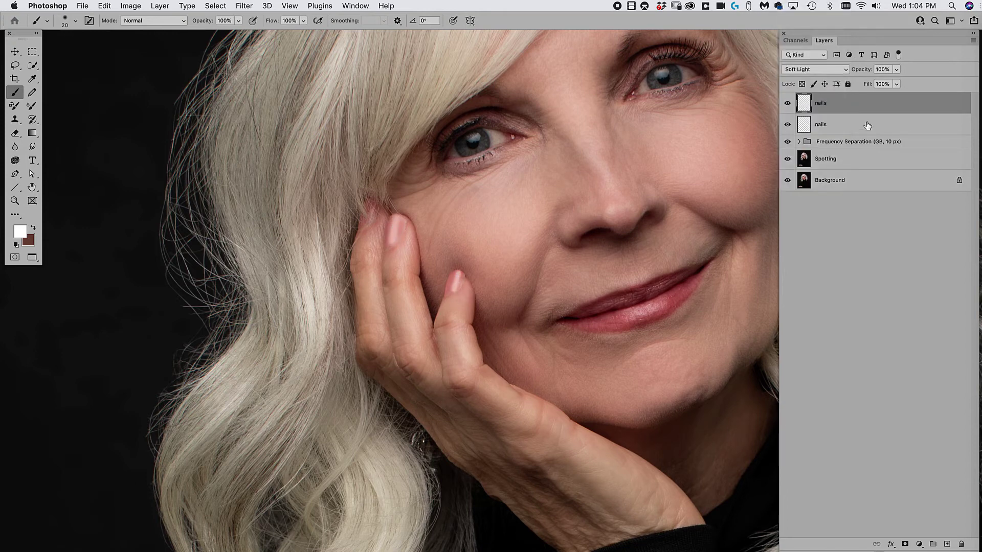
pyautogui.click(903, 544)
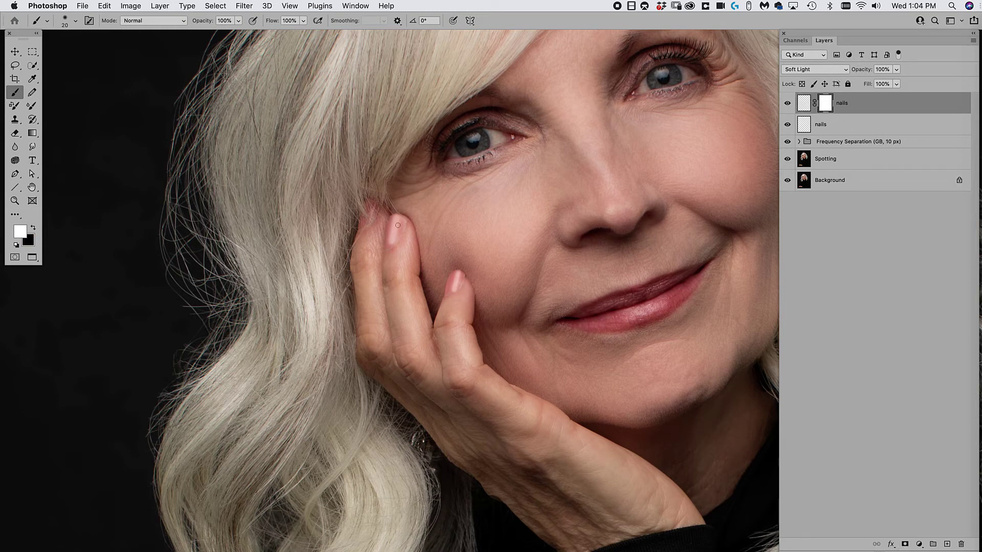
pyautogui.moveTo(381, 224); pyautogui.dragTo(386, 219)
pyautogui.press('x')
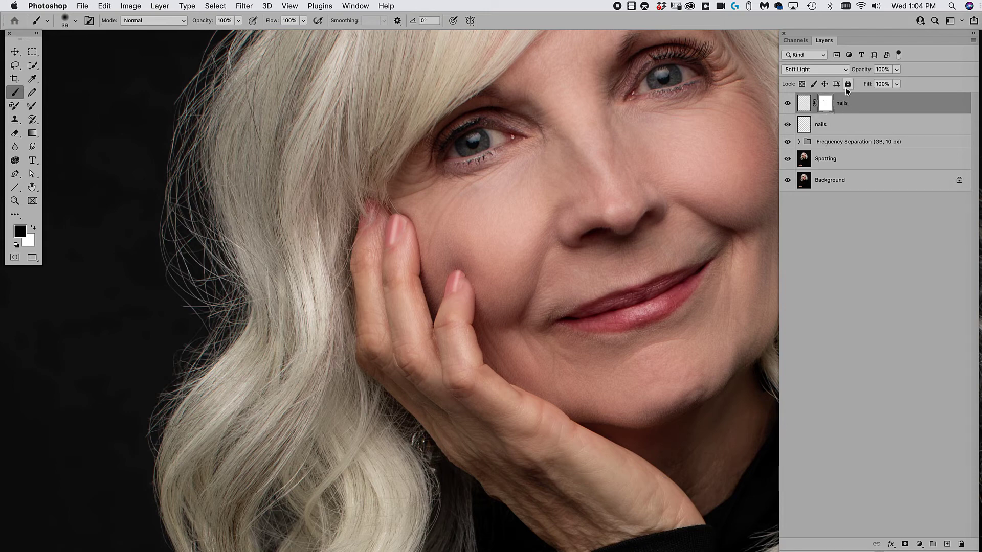
# - Create a new layer named "lighten eyes" above the nails layers
pyautogui.press('super+shift+n')
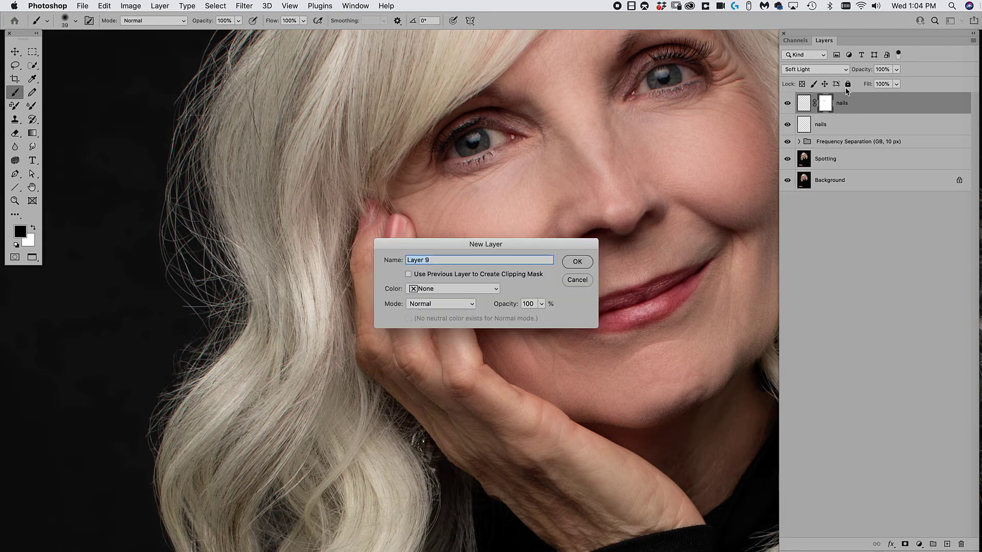
pyautogui.write('lighten eyes')
pyautogui.press('Return')
# - Brighten both eyes by brushing white over them at 10% brush opacity
pyautogui.press('x')
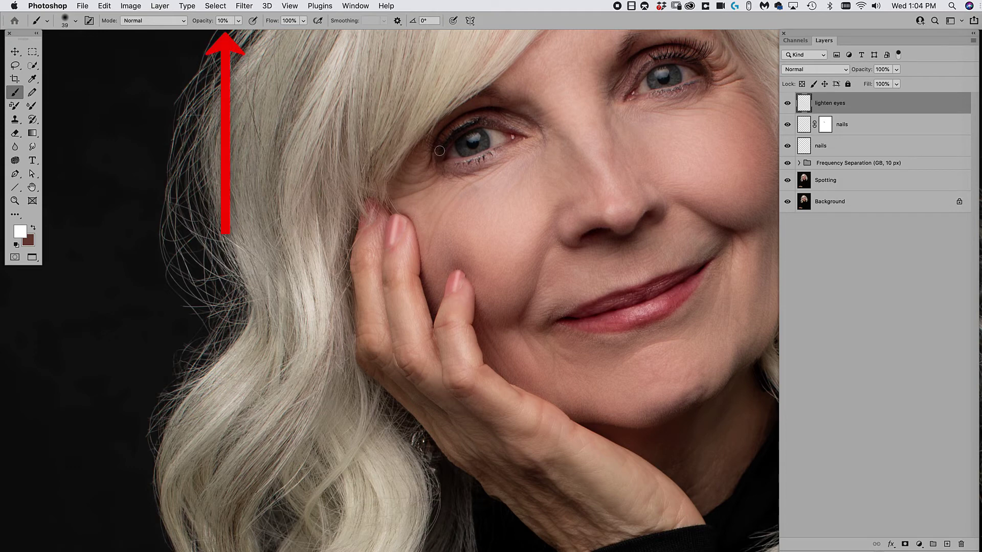
pyautogui.moveTo(440, 150); pyautogui.dragTo(492, 138)
pyautogui.click(455, 150)
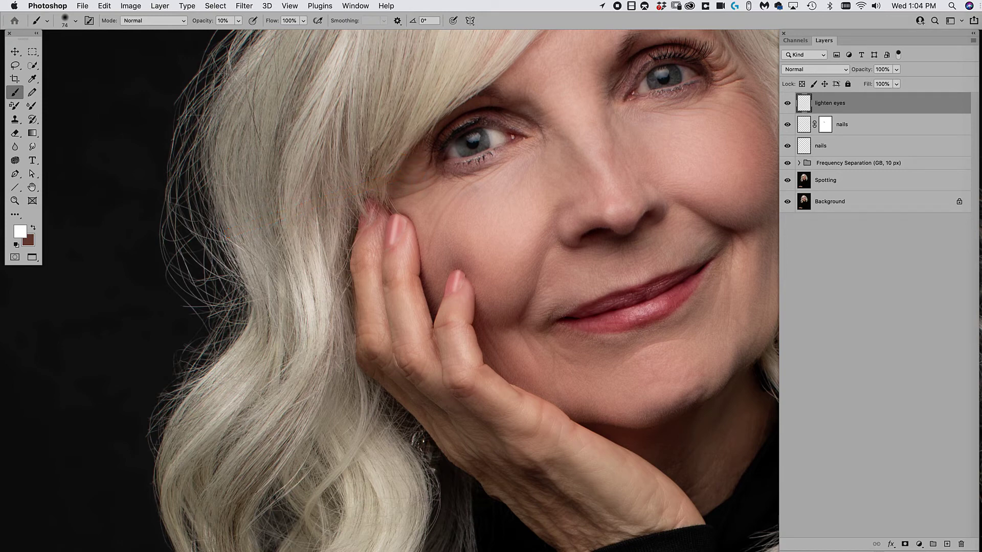
pyautogui.moveTo(644, 87); pyautogui.dragTo(684, 72)
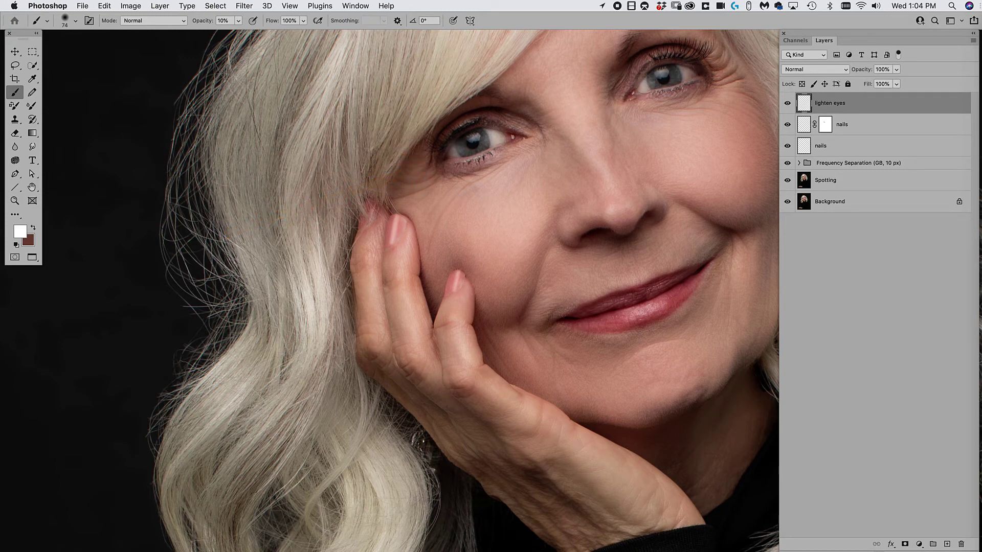
pyautogui.click(685, 73)
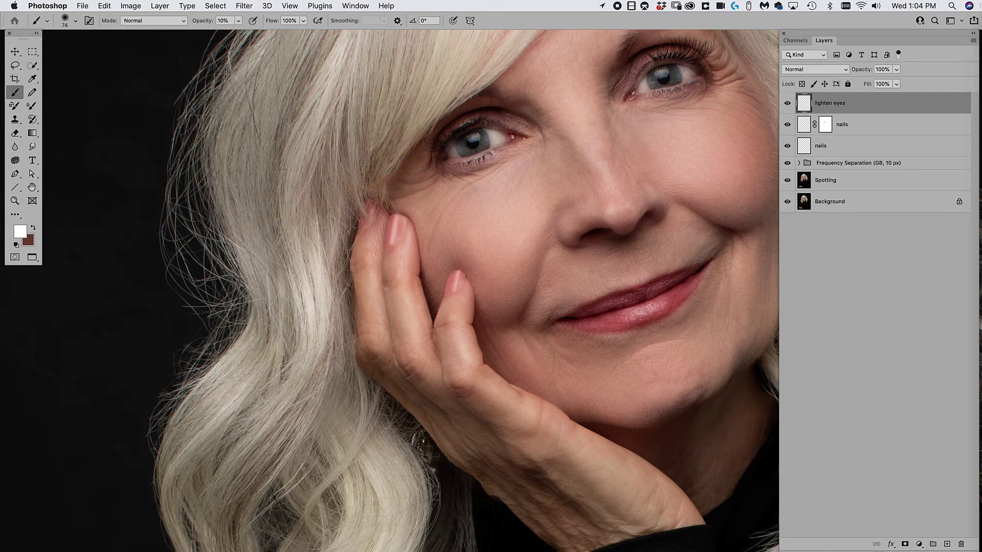
# - Try Overlay on the "lighten eyes" layer, compare with the layer hidden, and set its blend mode to Soft Light
pyautogui.click(808, 69)
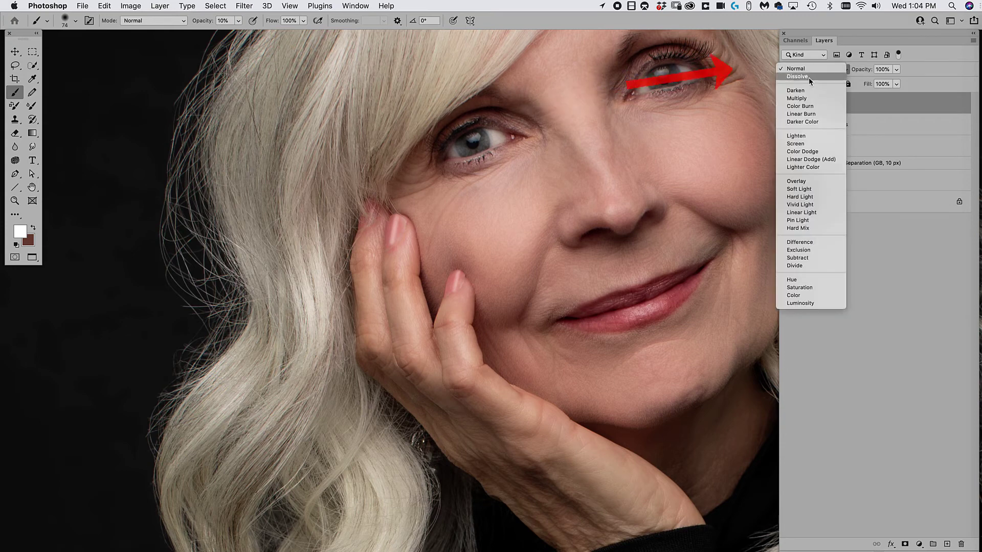
pyautogui.click(803, 181)
pyautogui.click(788, 103)
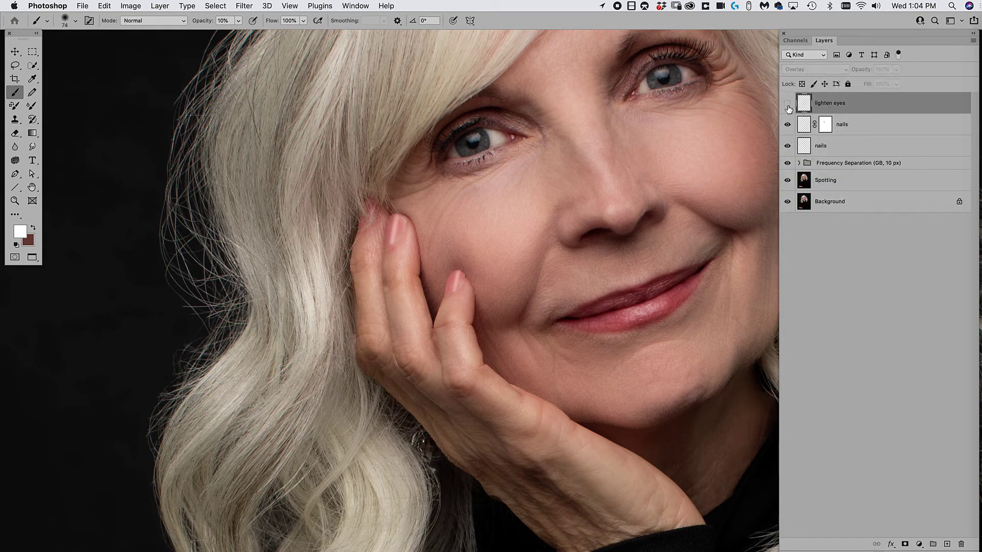
pyautogui.click(787, 104)
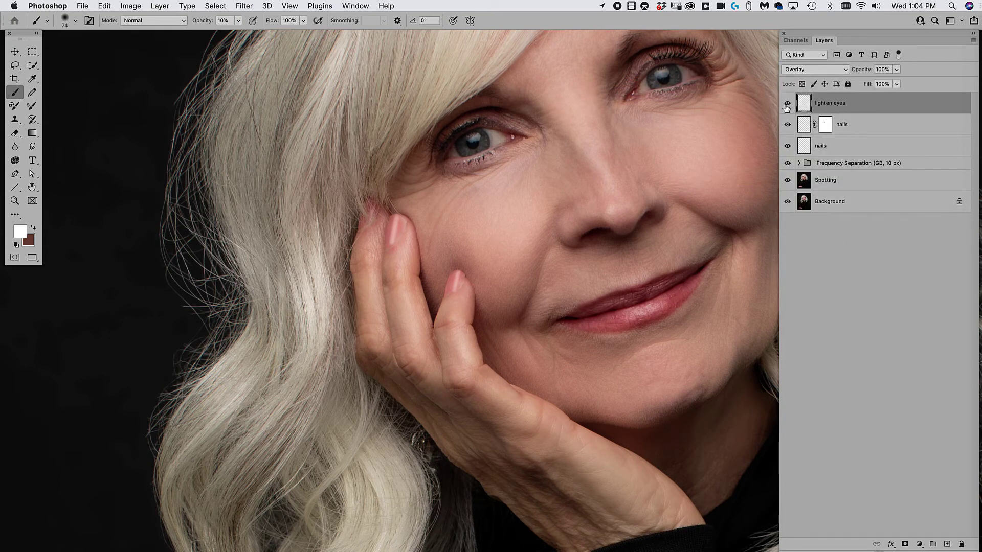
pyautogui.click(813, 70)
pyautogui.press('Escape')
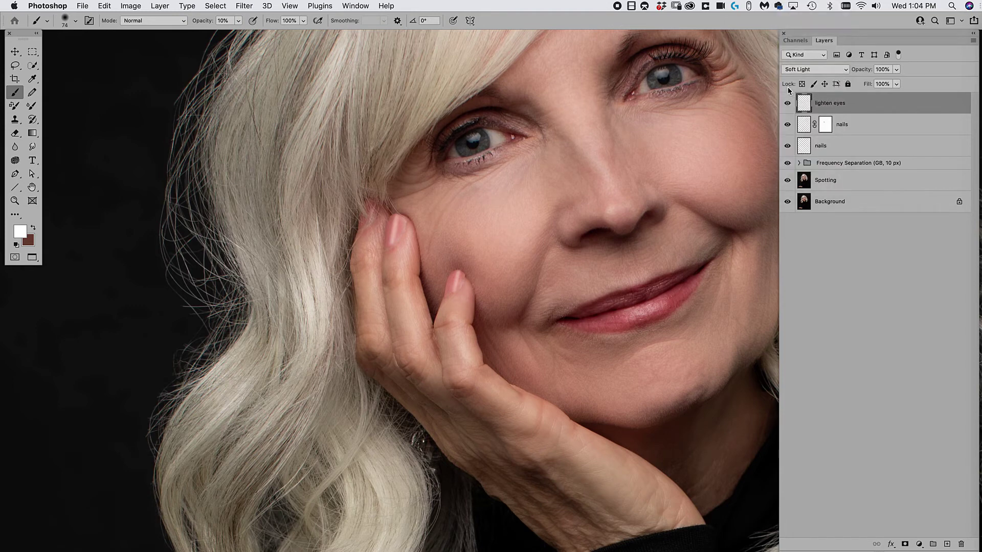
pyautogui.press('Down')
# - Add a layer mask to "lighten eyes" and set the brush to black at 100% opacity
pyautogui.click(906, 544)
pyautogui.press('d')
pyautogui.press('0')
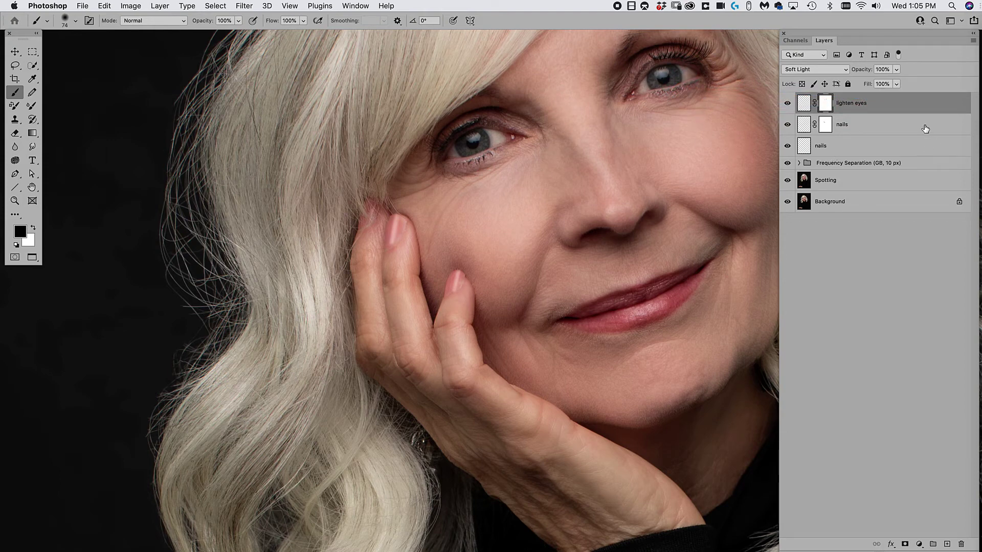
# - Create a new layer named "lid shadow" in Overlay blend mode
pyautogui.press('super+shift+n')
pyautogui.write('lid shadow')
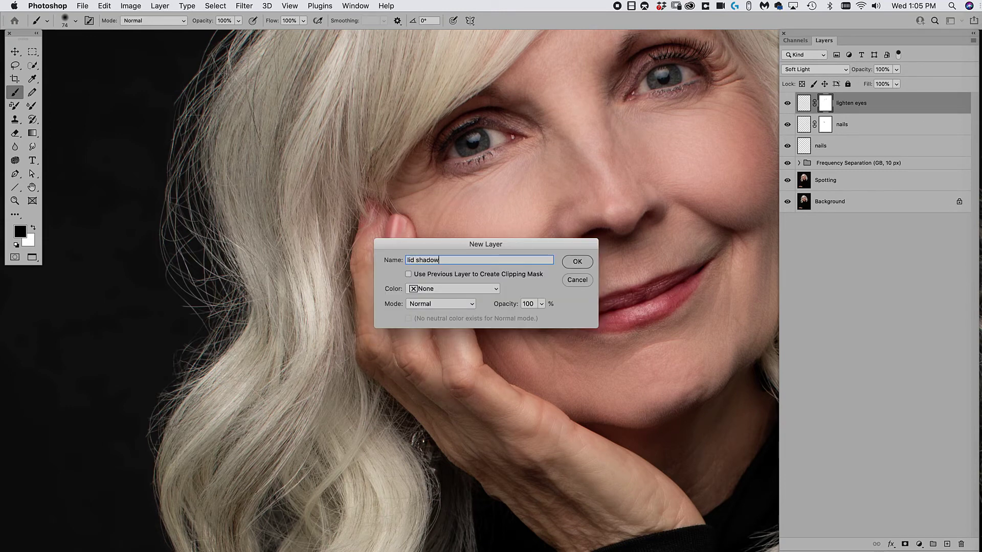
pyautogui.click(455, 305)
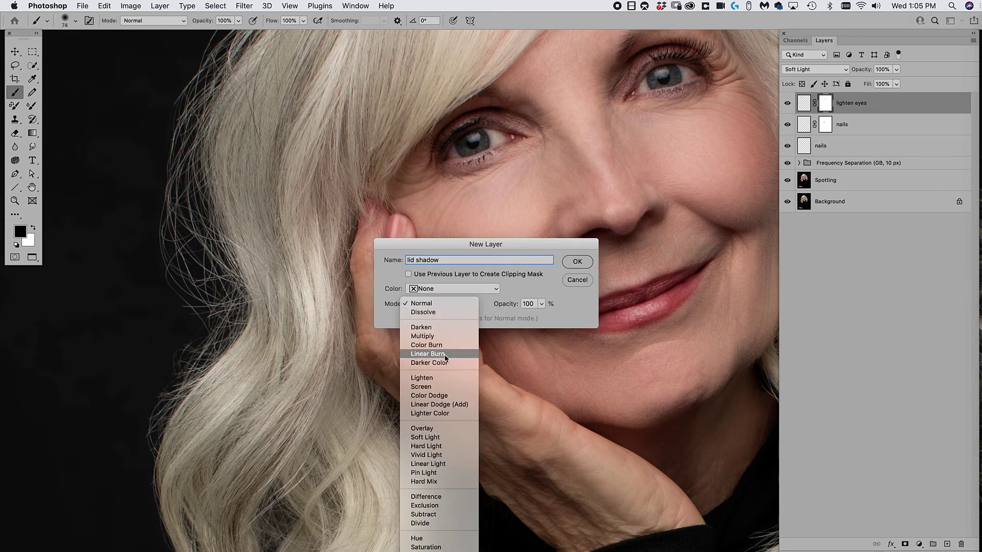
pyautogui.click(428, 427)
pyautogui.press('Return')
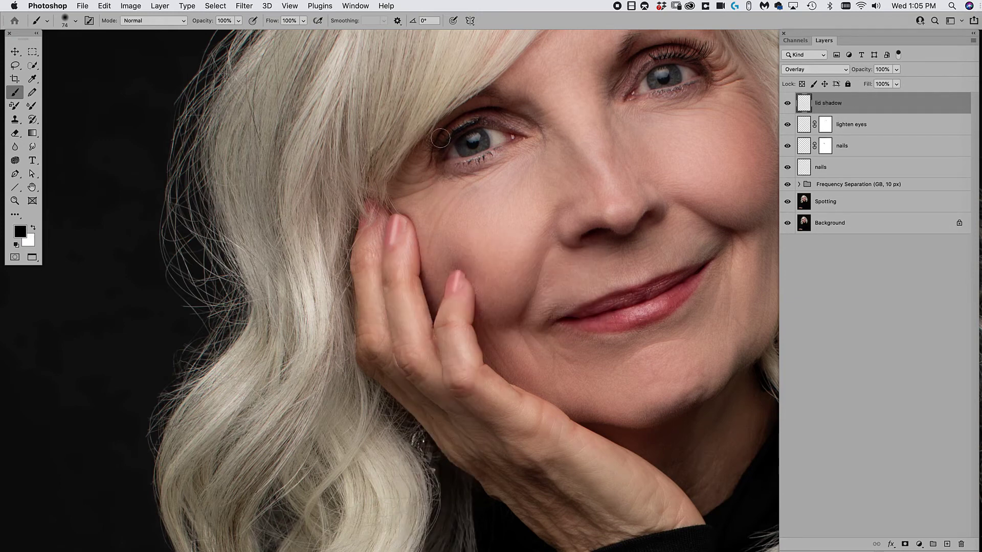
# - Darken both upper eyelids on the "lid shadow" layer with a black brush at 20% opacity, and add a layer mask
pyautogui.moveTo(440, 138)
pyautogui.mouseDown()
pyautogui.moveTo(447, 156)
pyautogui.moveTo(499, 123)
pyautogui.mouseUp()
pyautogui.moveTo(659, 72)
pyautogui.mouseDown()
pyautogui.moveTo(631, 85)
pyautogui.moveTo(664, 60)
pyautogui.moveTo(702, 69)
pyautogui.mouseUp()
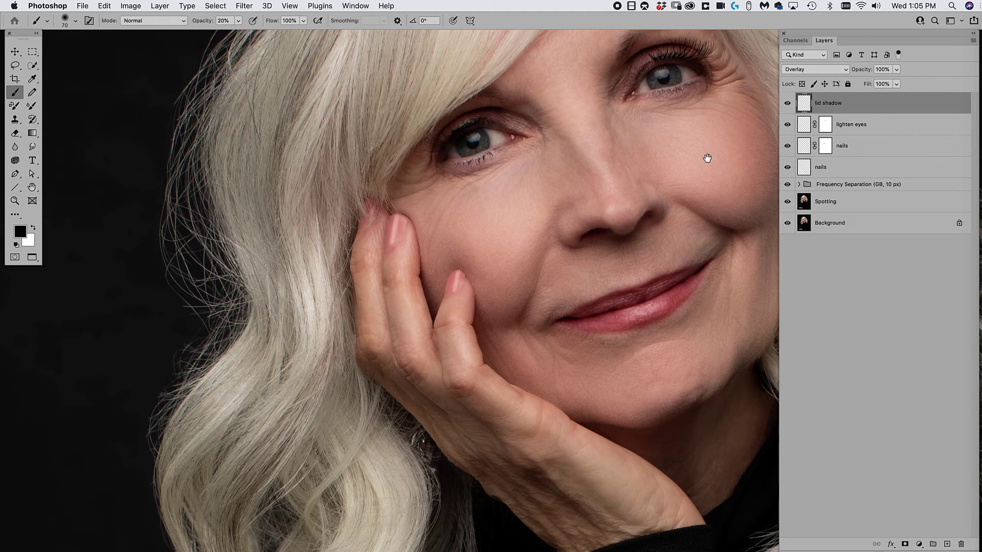
pyautogui.moveTo(706, 158); pyautogui.dragTo(680, 210)
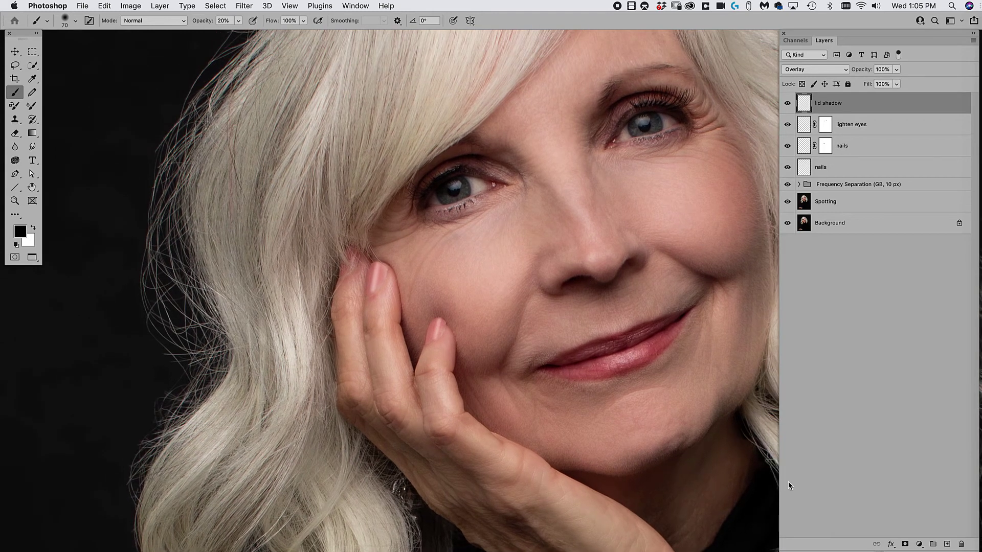
pyautogui.click(905, 545)
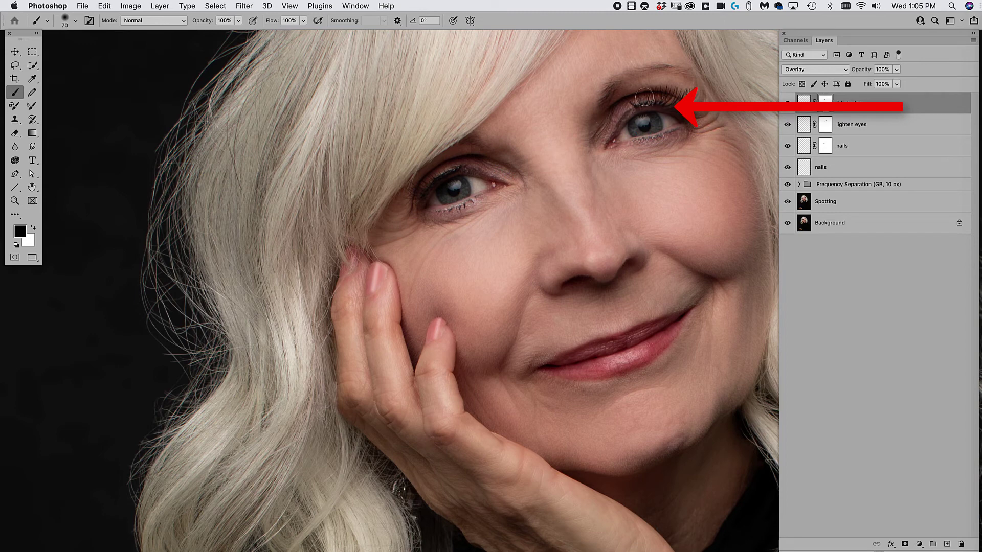
# - Move the "lid shadow" layer below "lighten eyes" and compare the portrait with both layers hidden and shown
pyautogui.moveTo(864, 105); pyautogui.dragTo(854, 134)
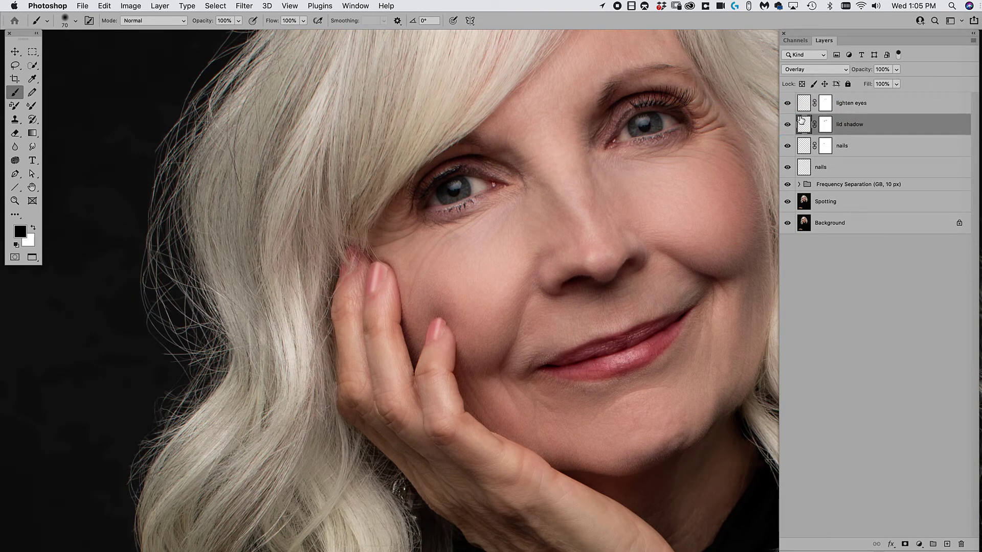
pyautogui.moveTo(787, 102); pyautogui.dragTo(790, 127)
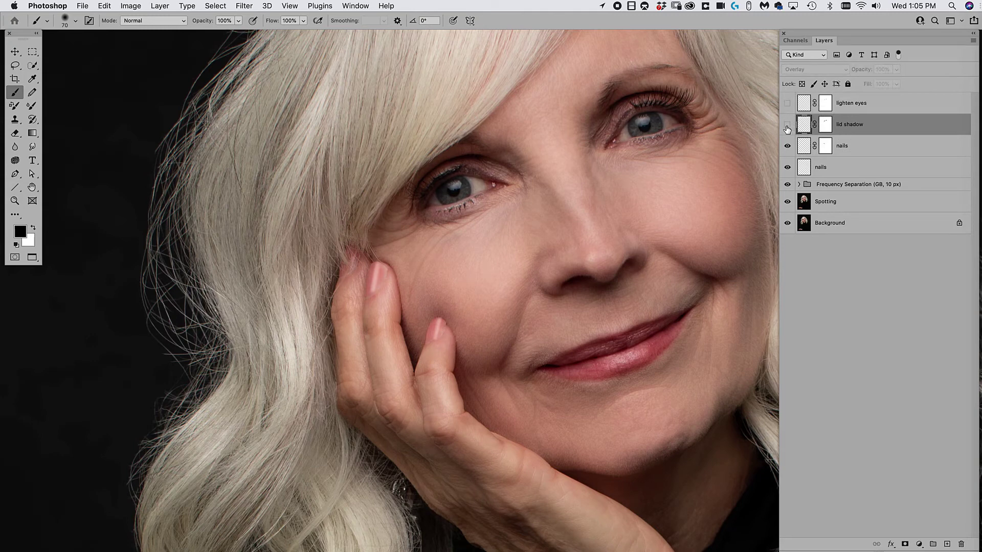
pyautogui.click(787, 125)
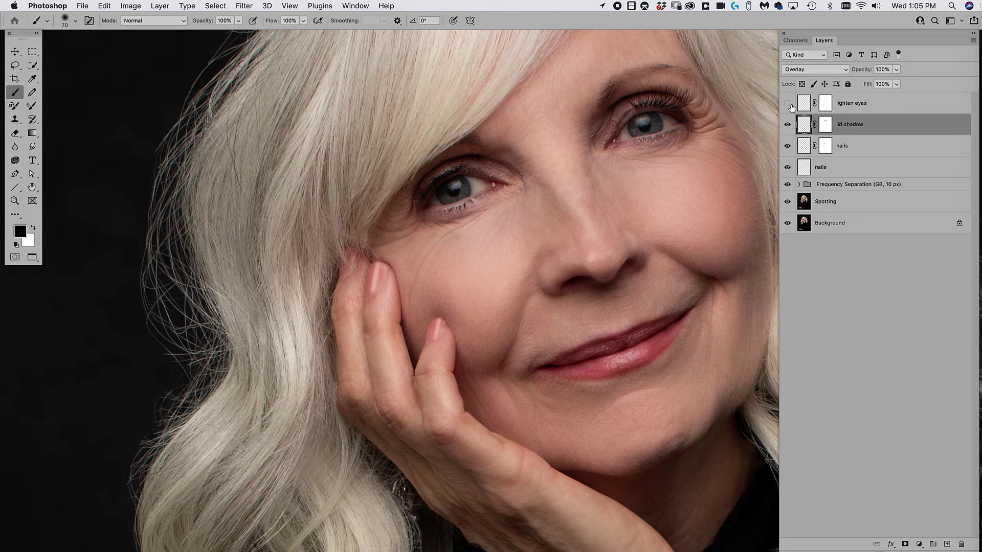
pyautogui.click(787, 103)
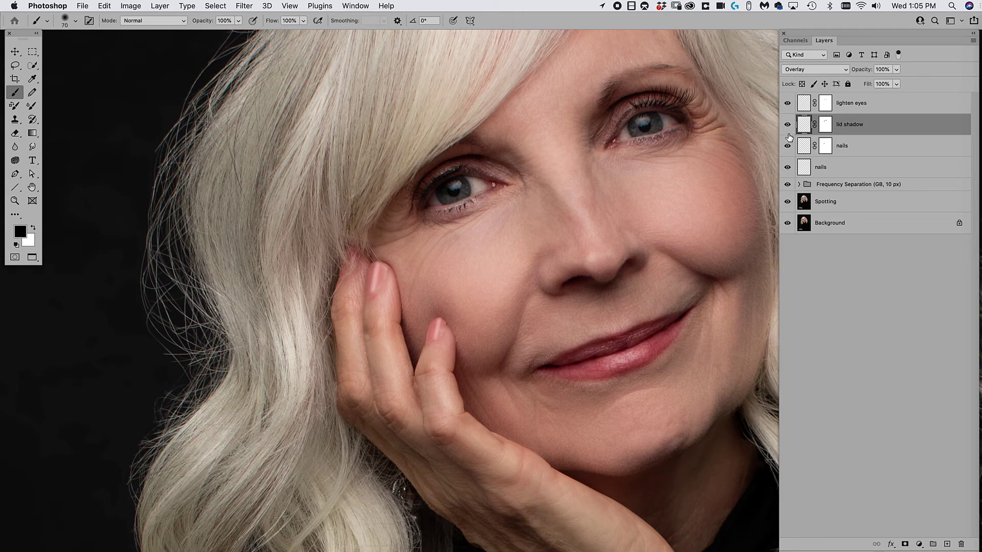
# - Create a new layer named "EYELASHES" above the "lighten eyes" layer
pyautogui.click(859, 104)
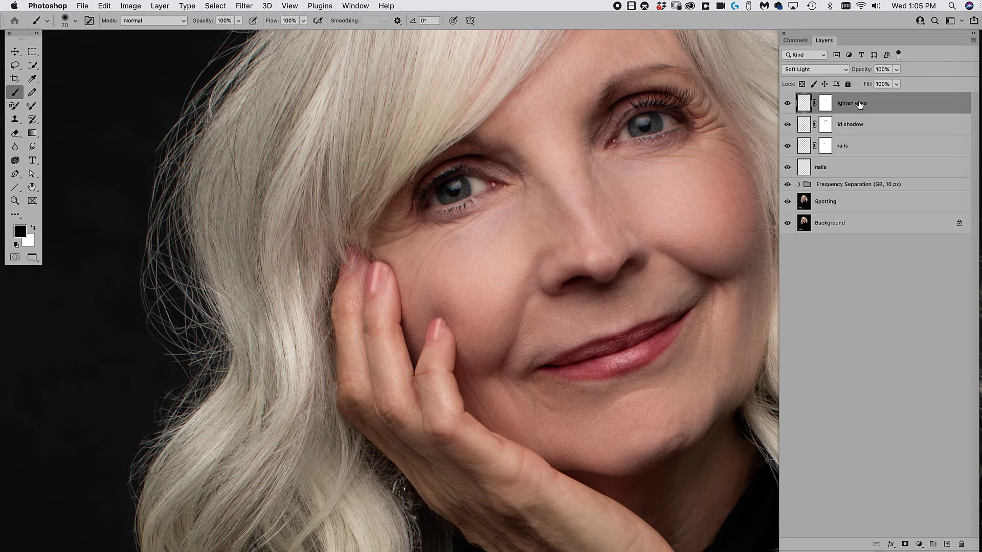
pyautogui.press('super+shift+n')
pyautogui.write('W')
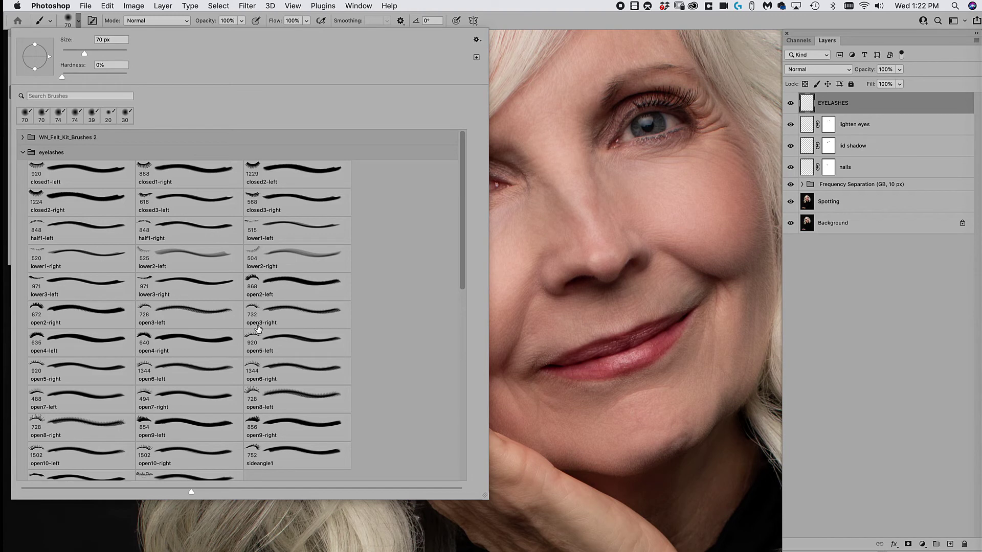
# - Stamp lashes over the woman's left eye with the open6-right brush at 400 px, using a dark colour sampled from the eye
pyautogui.click(265, 369)
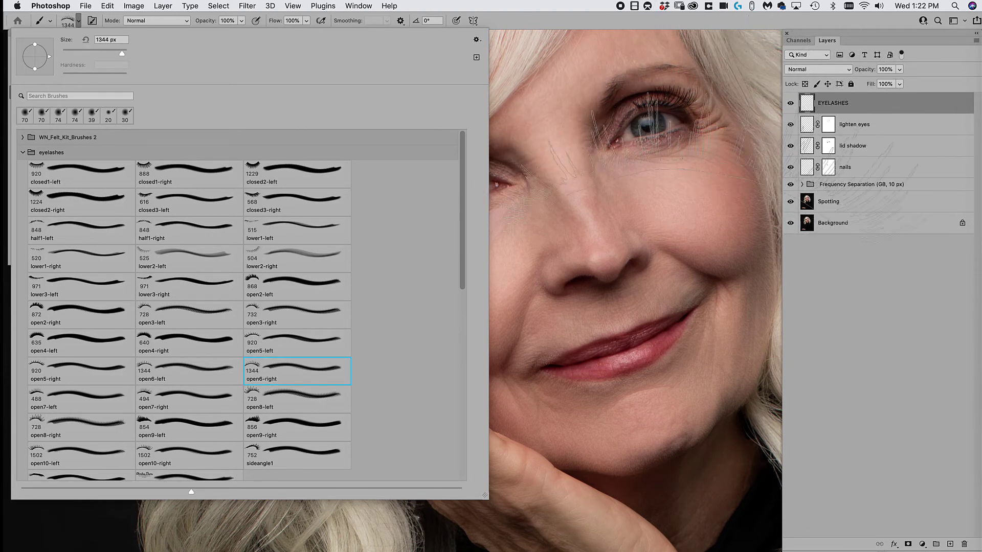
pyautogui.click(808, 102)
pyautogui.press('[')
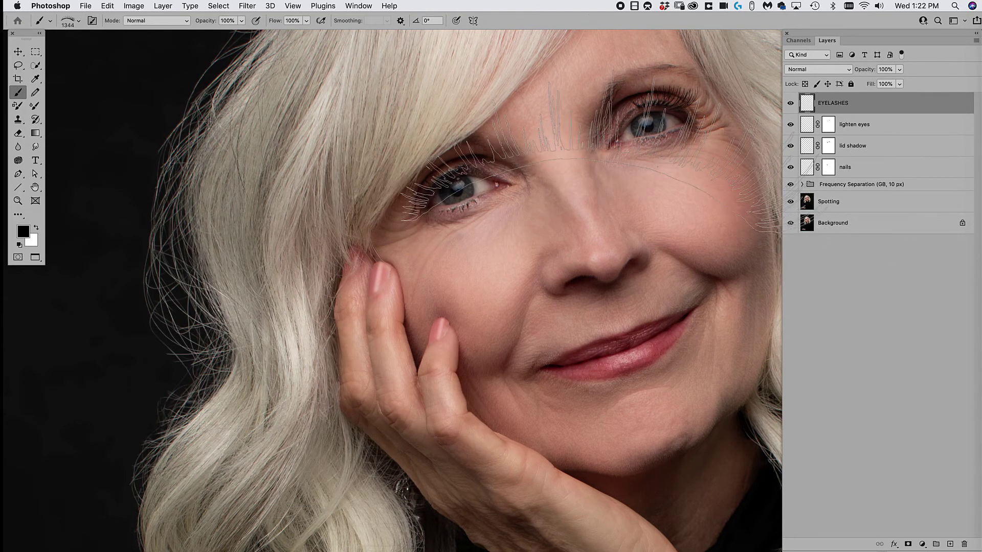
pyautogui.press('[')
pyautogui.press('[')
pyautogui.press('[')
pyautogui.press('[')
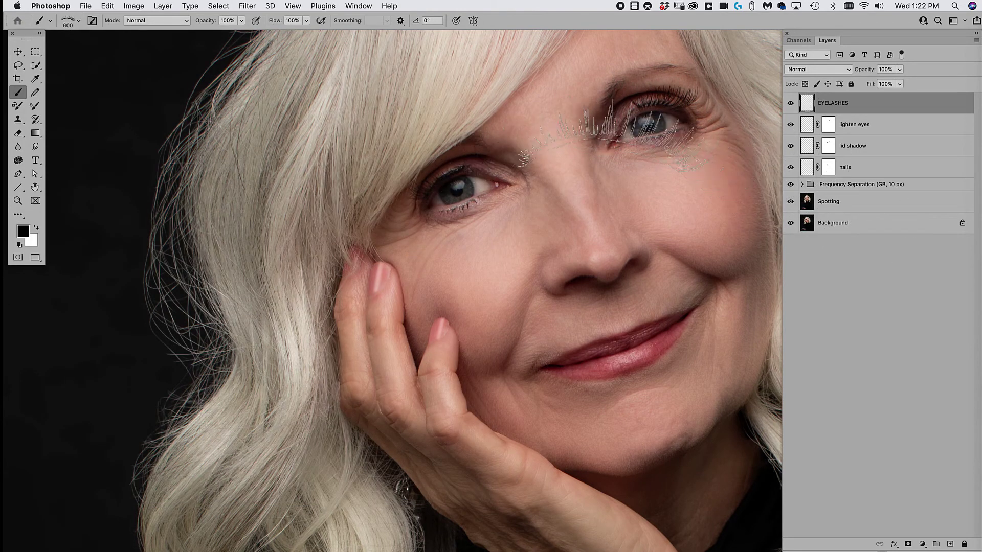
pyautogui.press('[')
pyautogui.press('[')
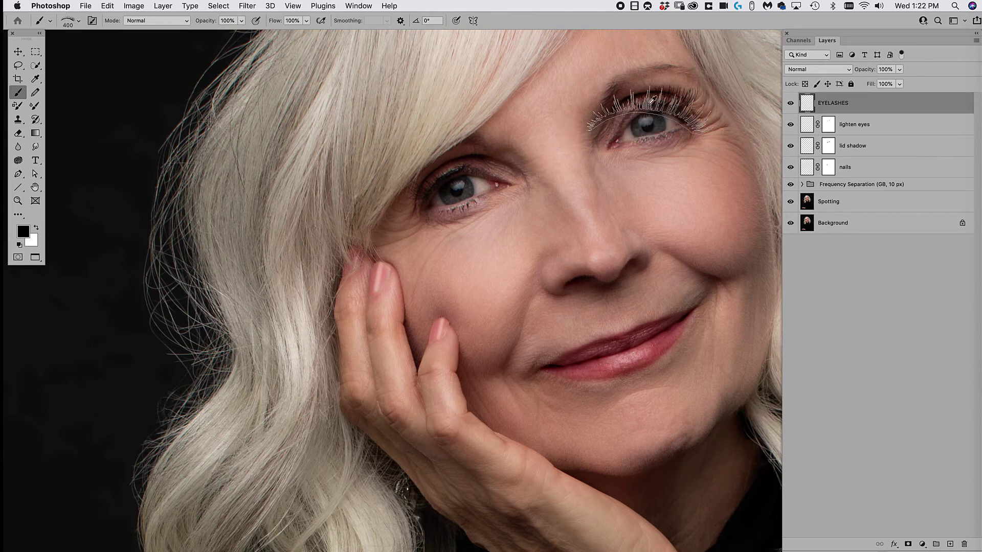
pyautogui.keyDown('alt'); pyautogui.click(655, 121); pyautogui.keyUp('alt')
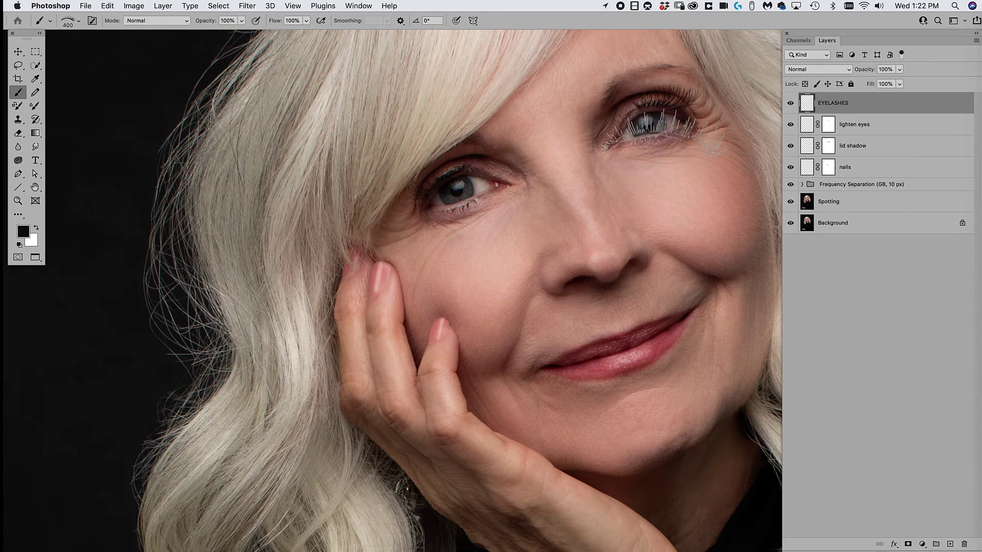
pyautogui.click(666, 119)
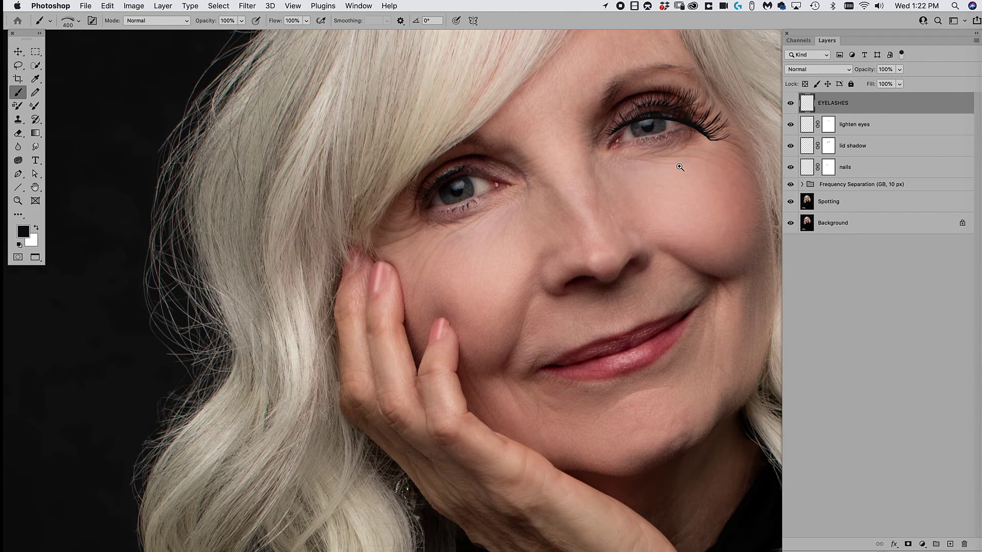
# - Scale the stamped lashes to 85.11% and rotate them about -16° to line up with the upper lid
pyautogui.scroll(4, 680, 199)
pyautogui.scroll(-3, 667, 243)
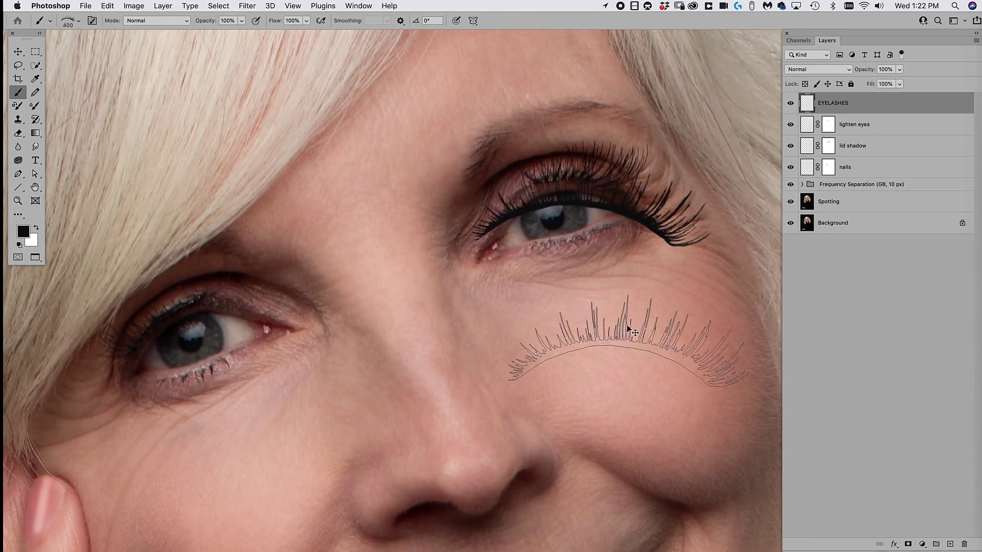
pyautogui.press('super+t')
pyautogui.moveTo(615, 214); pyautogui.dragTo(587, 178)
pyautogui.moveTo(434, 212); pyautogui.dragTo(473, 194)
pyautogui.moveTo(579, 141); pyautogui.dragTo(632, 196)
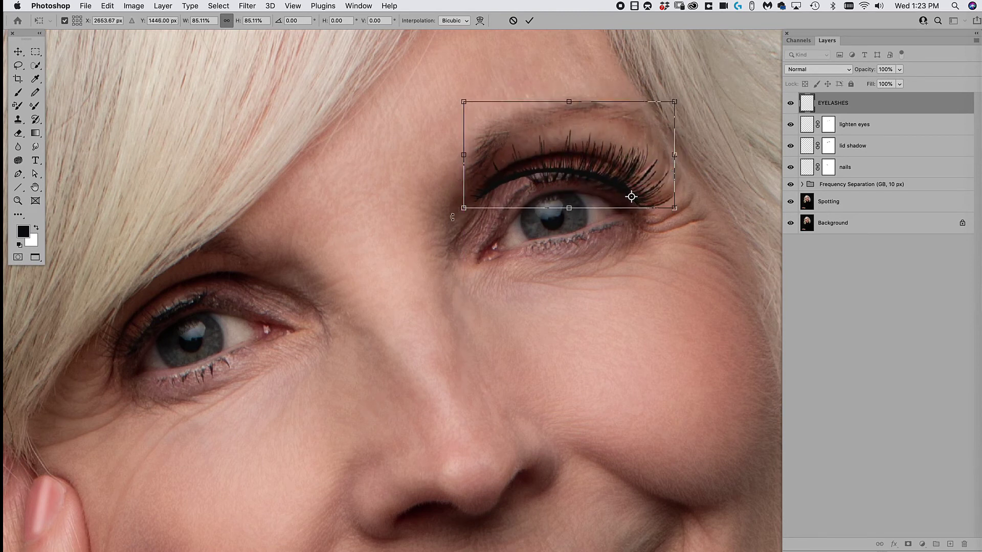
pyautogui.moveTo(452, 217); pyautogui.dragTo(477, 260)
# - Warp the lashes' middle, outer end and inner end to follow the curve of the upper lid, and apply the transform
pyautogui.click(116, 5)
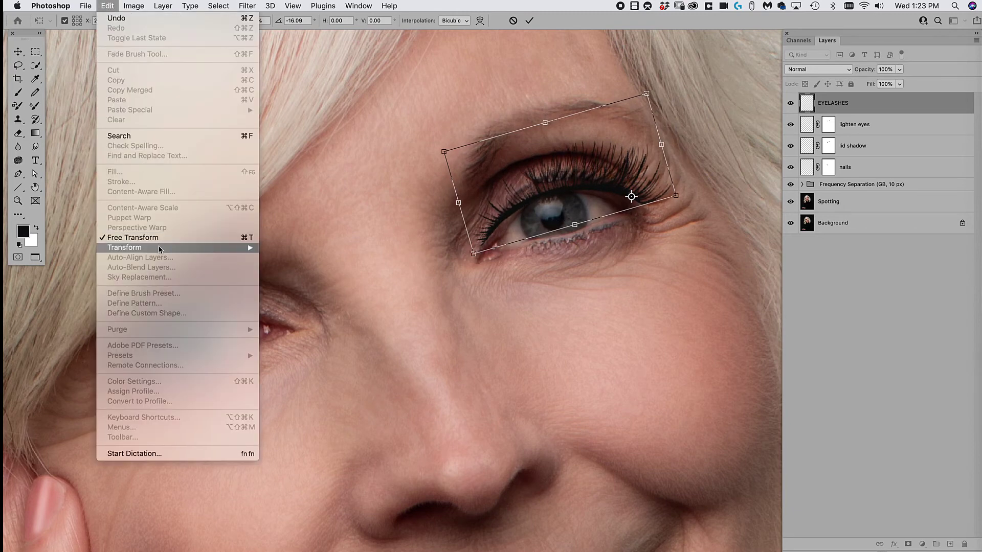
pyautogui.moveTo(240, 248)
pyautogui.click(296, 319)
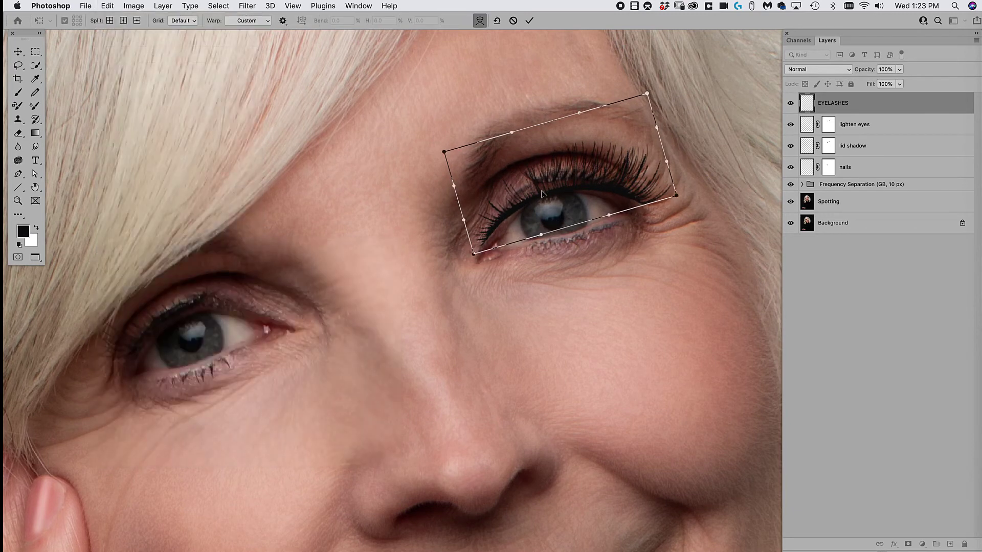
pyautogui.moveTo(598, 172); pyautogui.dragTo(546, 180)
pyautogui.moveTo(637, 197); pyautogui.dragTo(652, 227)
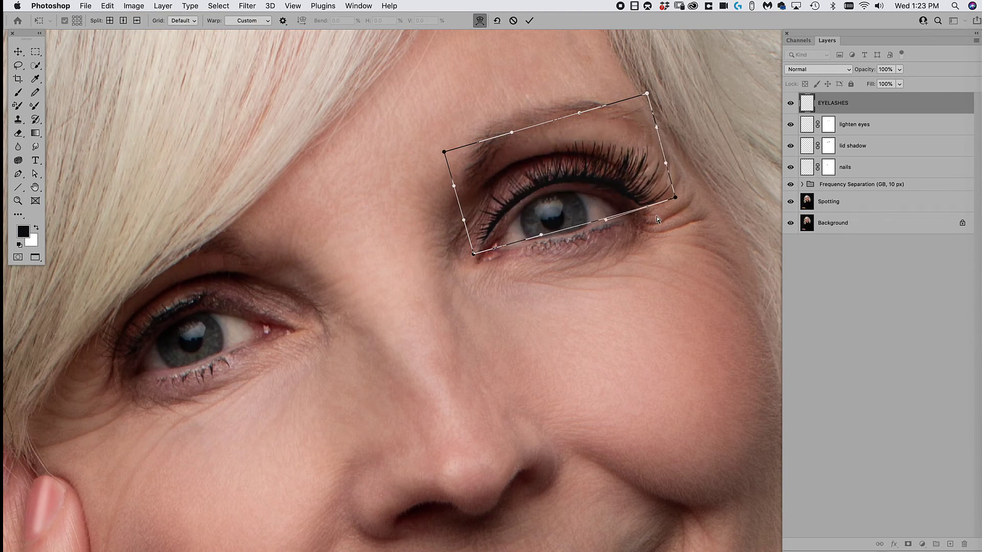
pyautogui.moveTo(494, 233); pyautogui.dragTo(518, 252)
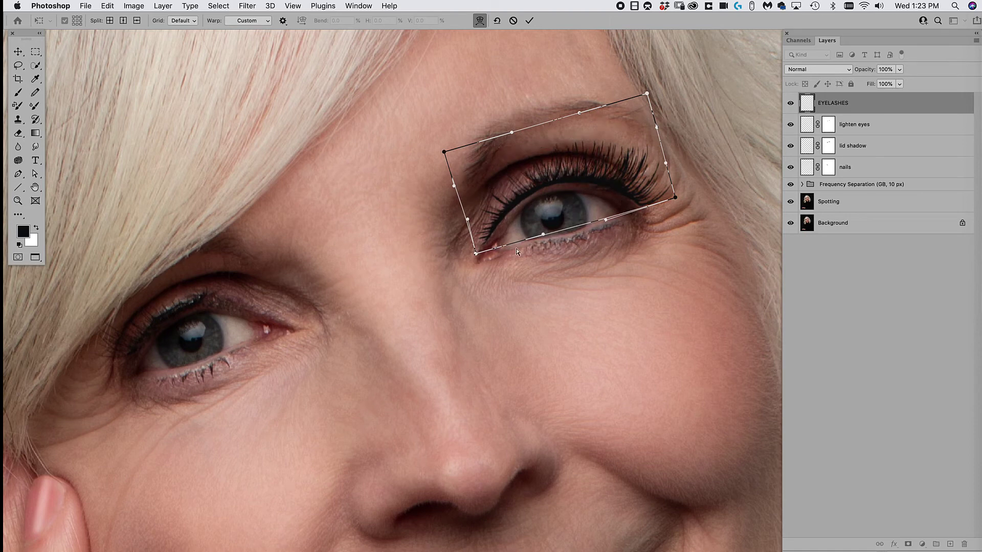
pyautogui.press('Return')
pyautogui.press('b')
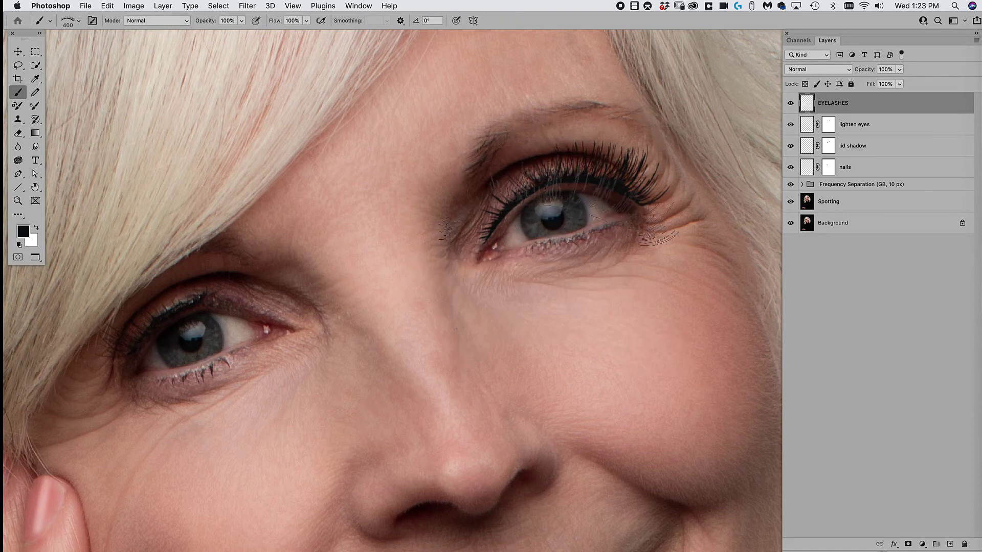
# - Nudge the lashes into place on the lash line and warp their inner end slightly to refine the fit
pyautogui.press('v')
pyautogui.moveTo(576, 183); pyautogui.dragTo(581, 164)
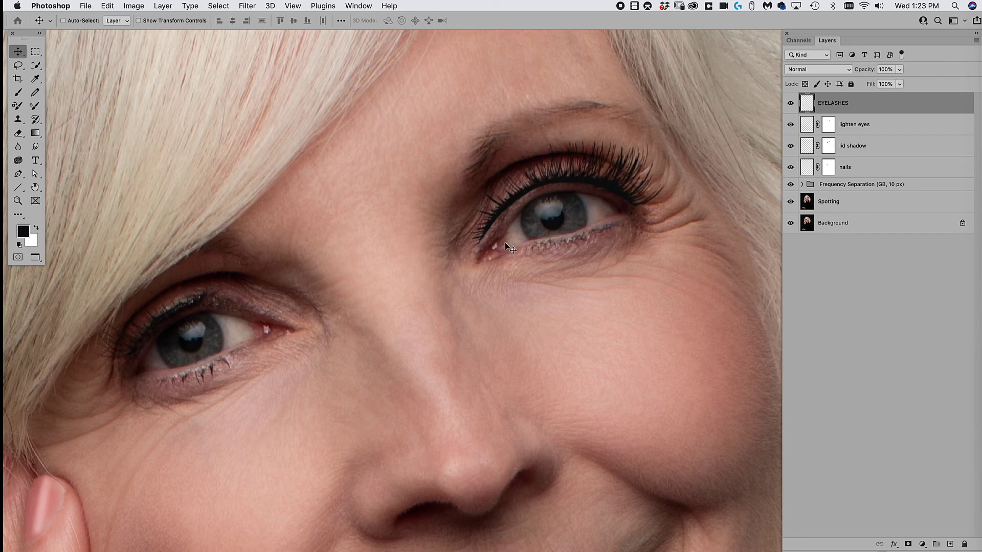
pyautogui.press('super+t')
pyautogui.click(107, 5)
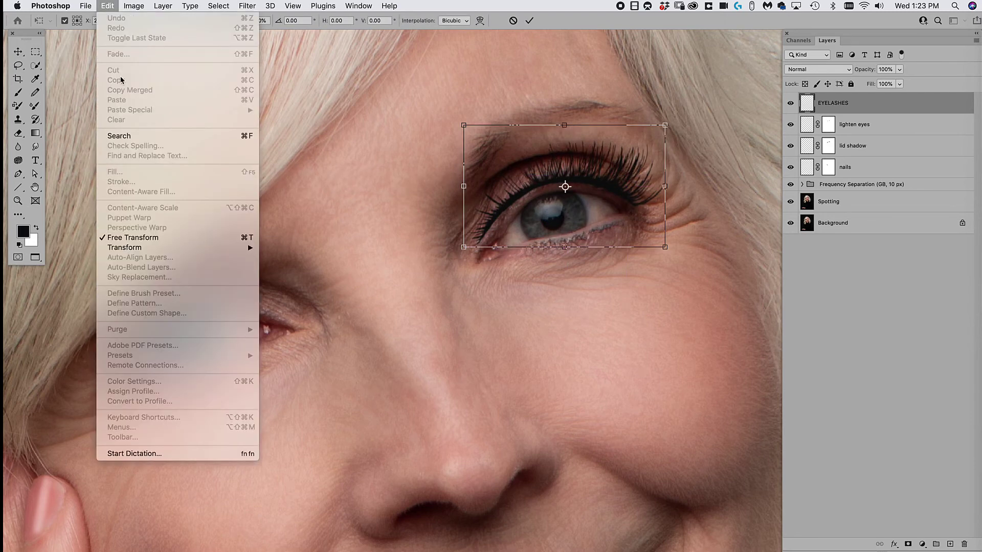
pyautogui.moveTo(141, 250)
pyautogui.click(279, 319)
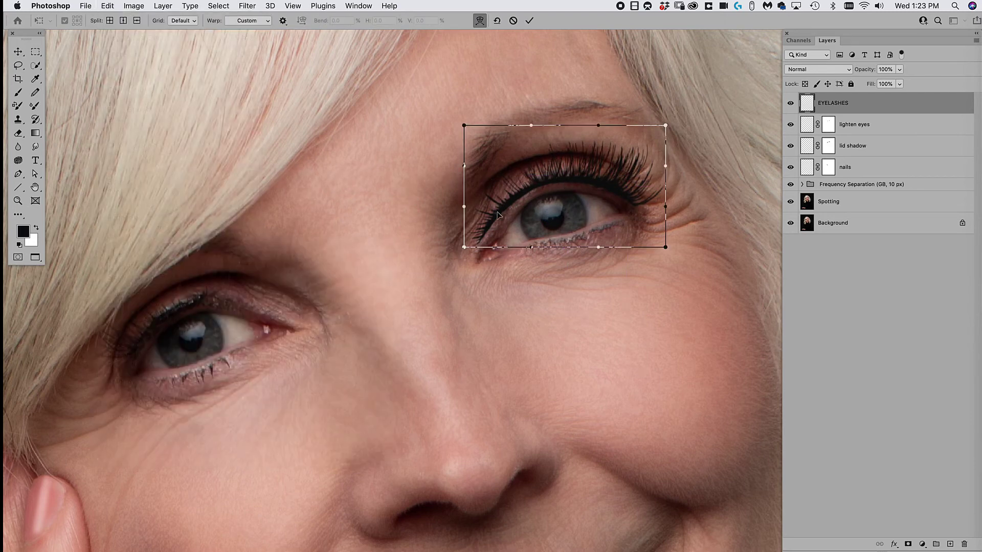
pyautogui.moveTo(497, 215); pyautogui.dragTo(502, 213)
pyautogui.press('Return')
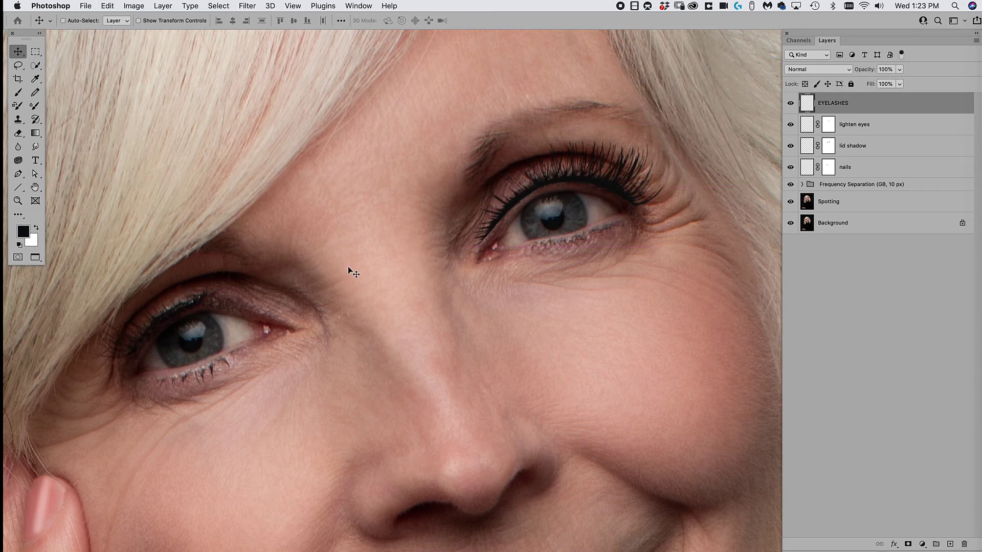
# - Duplicate the "EYELASHES" layer and flip the copy horizontally
pyautogui.click(36, 52)
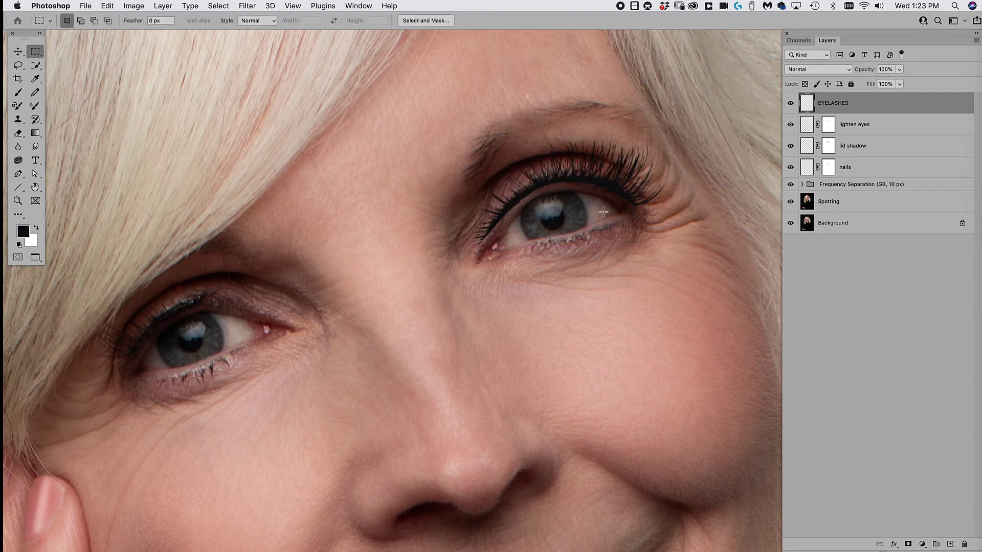
pyautogui.press('super+j')
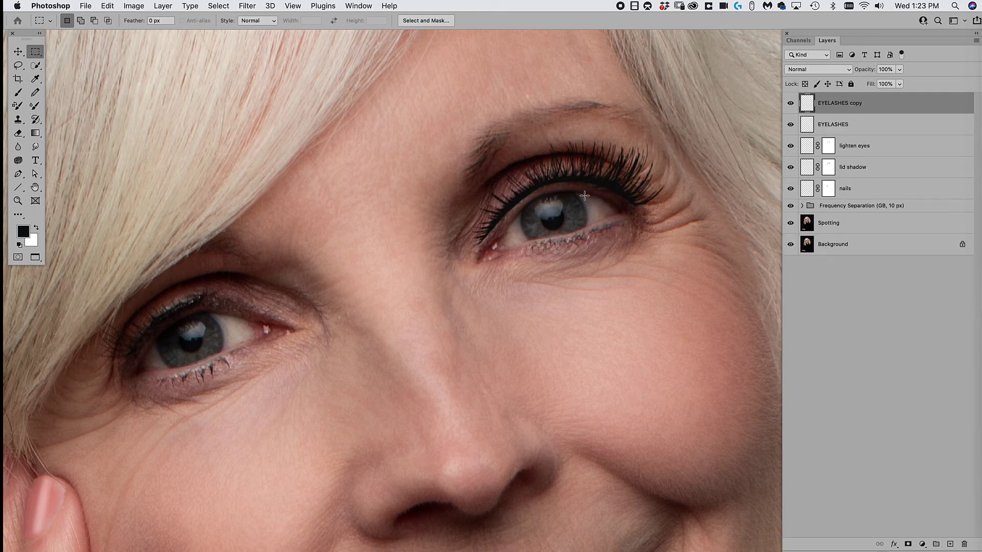
pyautogui.press('super+t')
pyautogui.rightClick(552, 213)
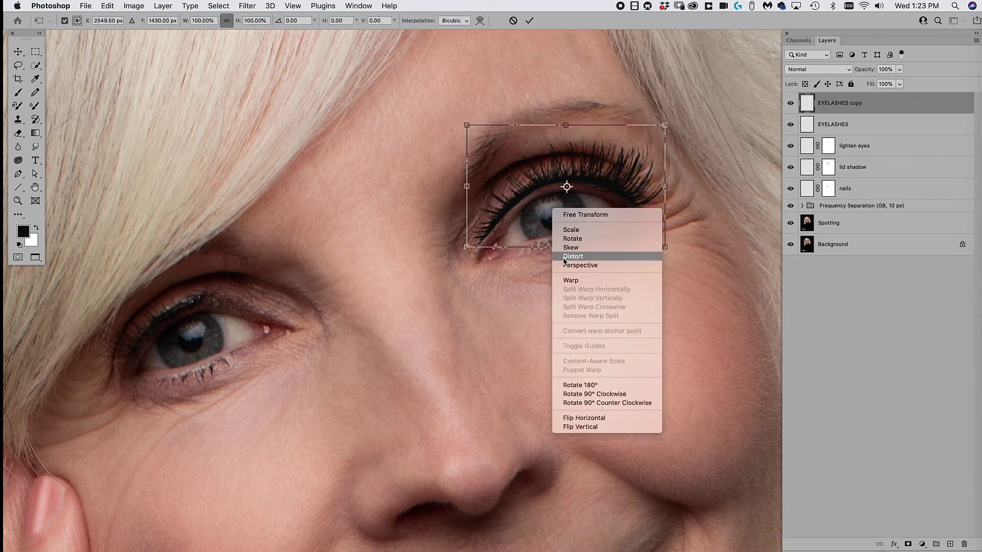
pyautogui.click(593, 418)
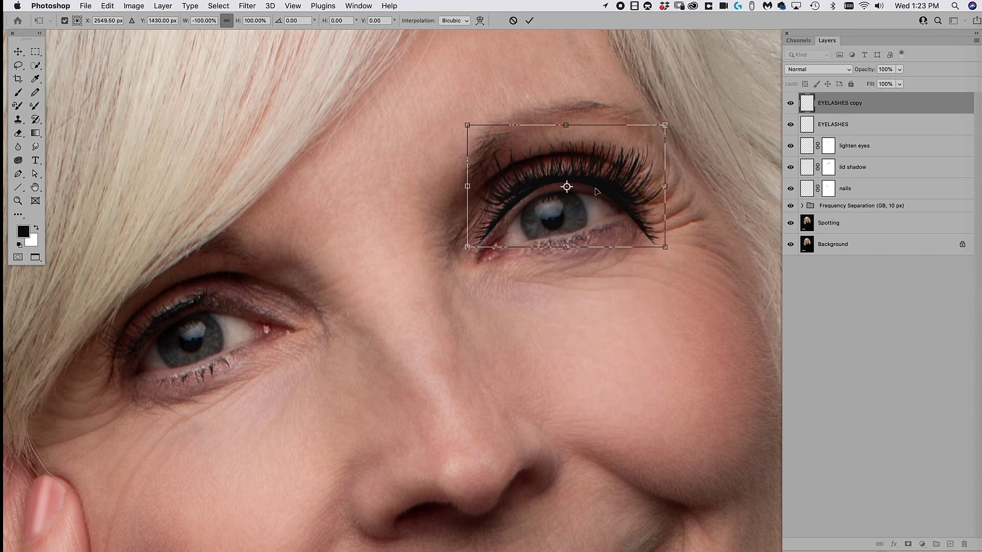
# - Fit the flipped lashes to the woman's right eye by moving, rotating and warping them along the upper lid
pyautogui.moveTo(573, 196); pyautogui.dragTo(127, 353)
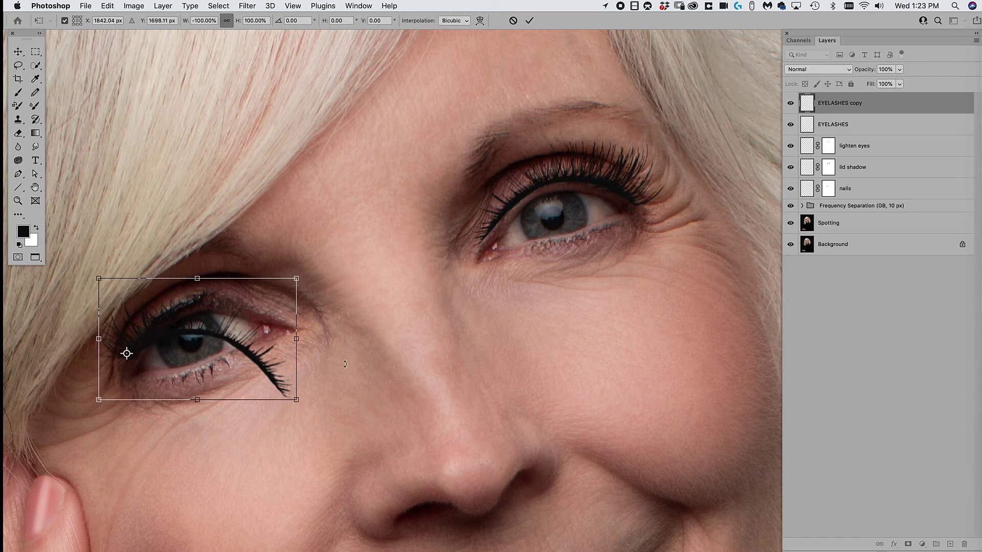
pyautogui.moveTo(323, 377); pyautogui.dragTo(317, 298)
pyautogui.click(107, 6)
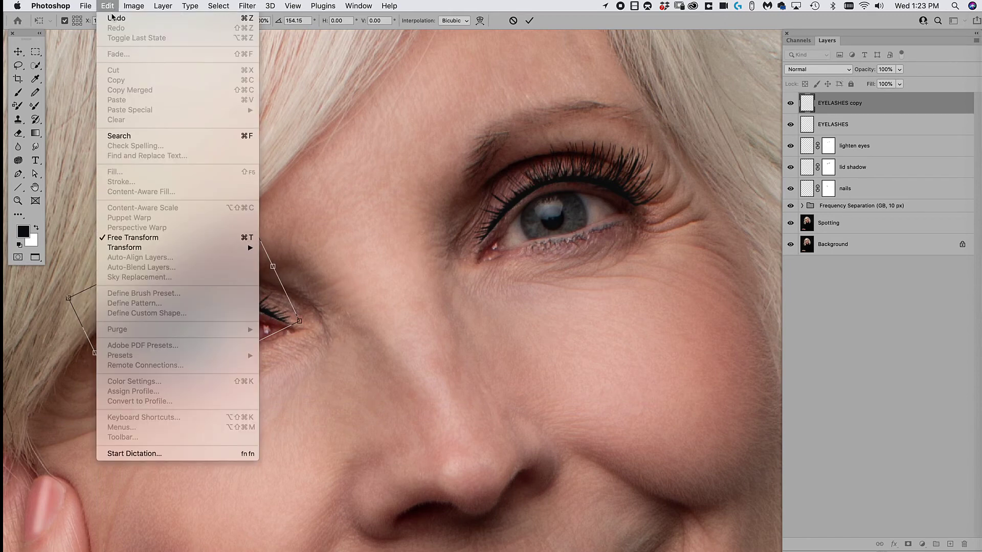
pyautogui.moveTo(199, 253)
pyautogui.click(276, 318)
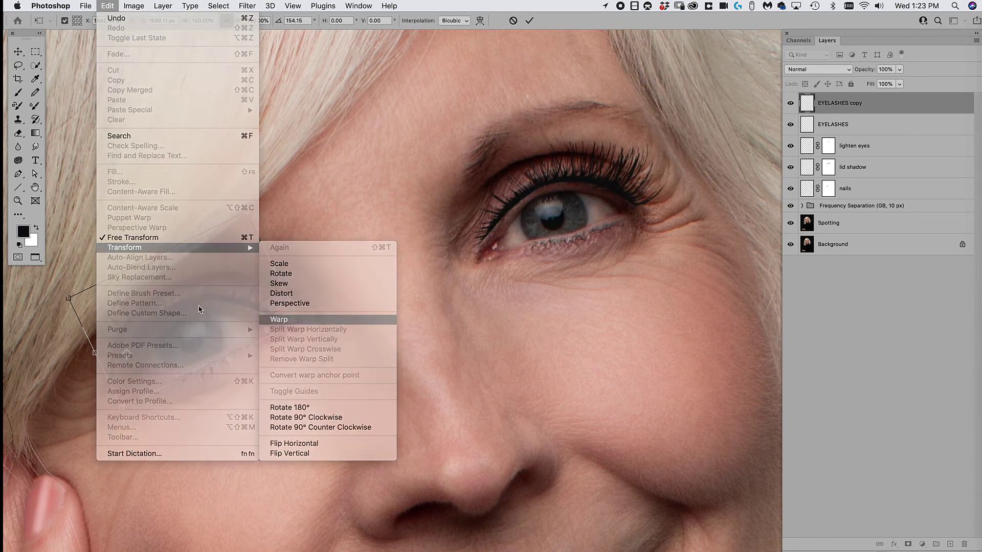
pyautogui.moveTo(183, 308); pyautogui.dragTo(210, 335)
pyautogui.moveTo(262, 313); pyautogui.dragTo(259, 313)
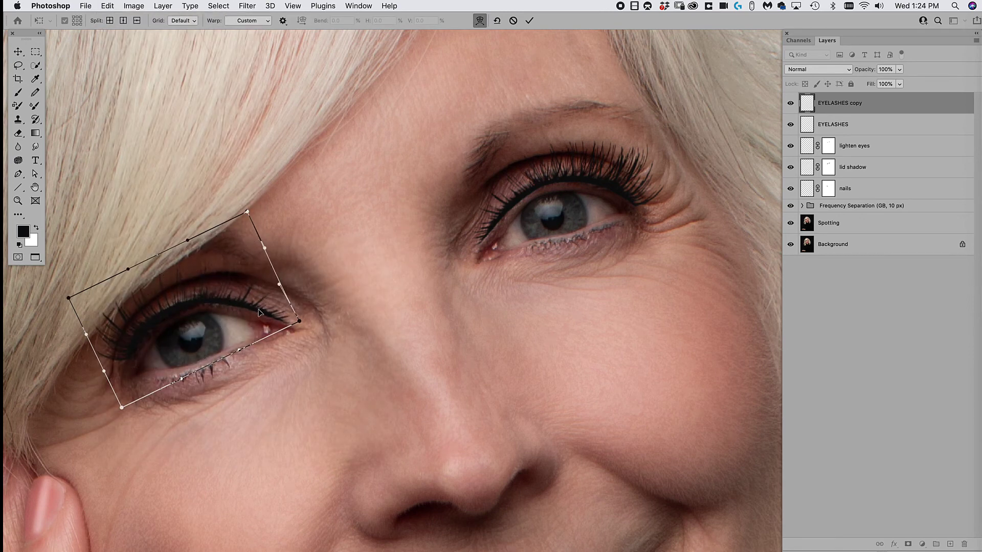
pyautogui.press('Return')
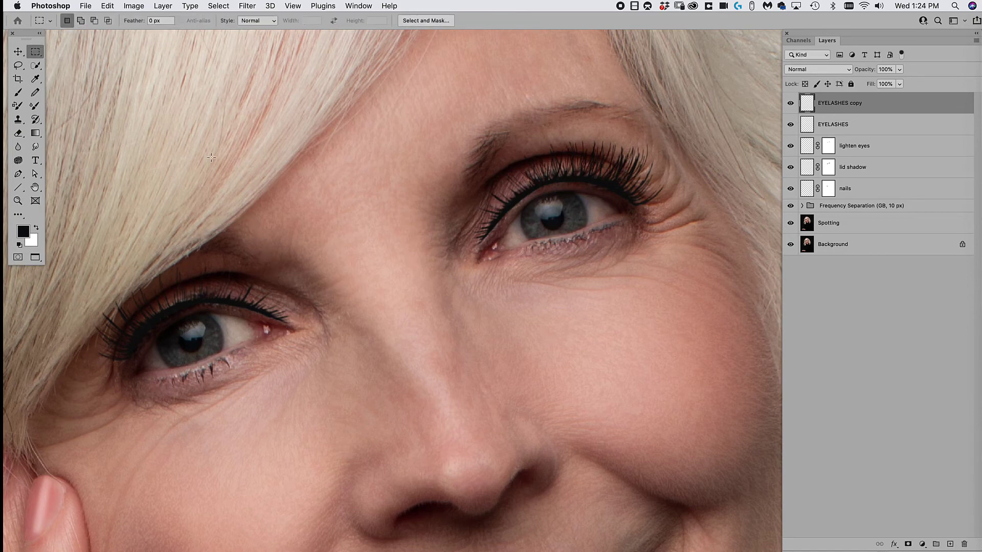
# - Display the eyelash brush presets with names and tips only, turning off the stroke previews
pyautogui.press('b')
pyautogui.click(78, 21)
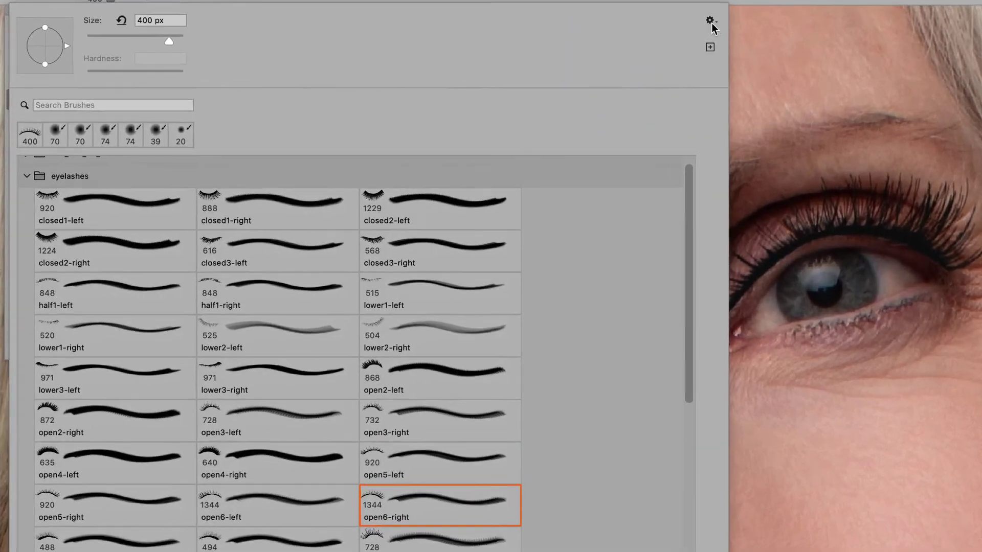
pyautogui.click(476, 40)
pyautogui.click(796, 132)
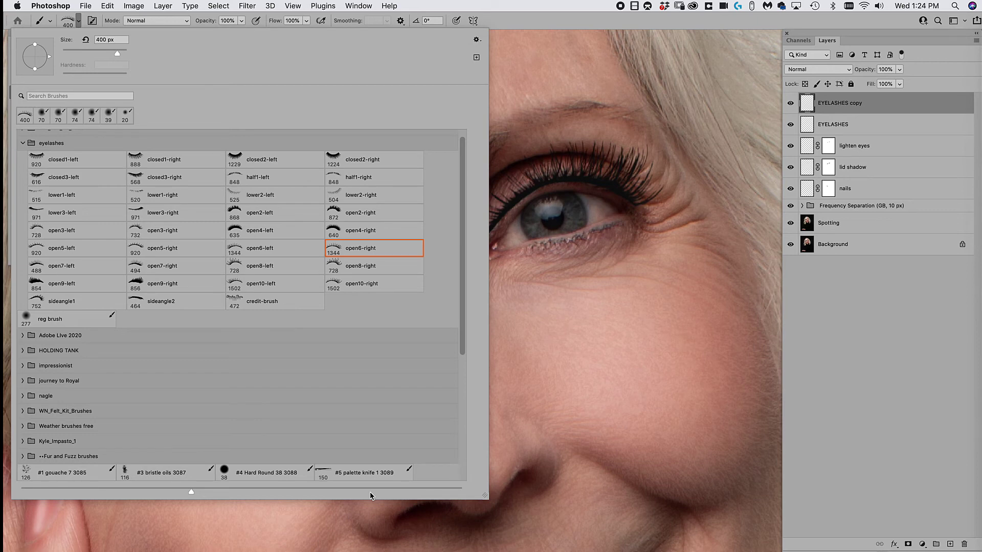
pyautogui.click(807, 105)
# - Inspect the lashes on both eyes close up, select the "EYELASHES" layer, and review the whole portrait
pyautogui.press('super+0')
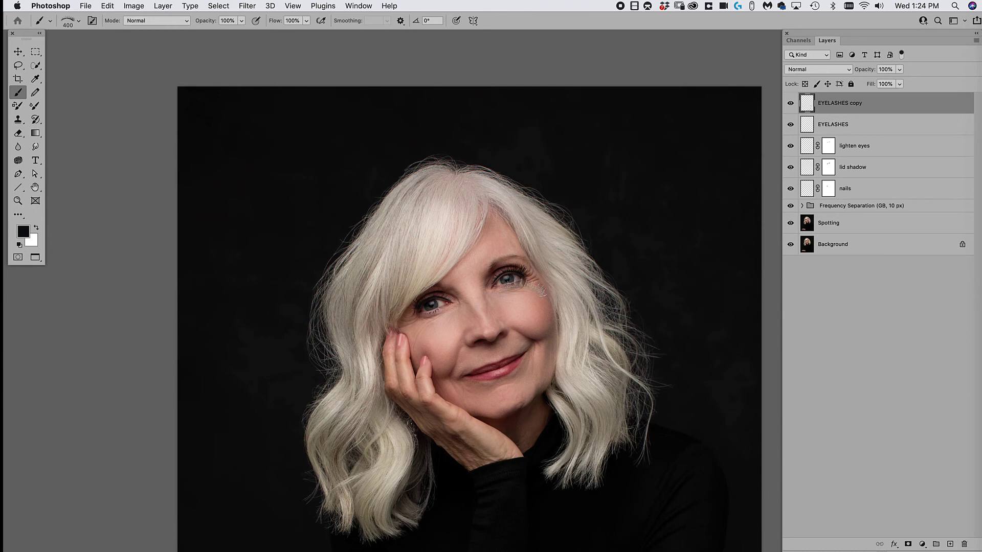
pyautogui.moveTo(511, 273); pyautogui.dragTo(531, 297)
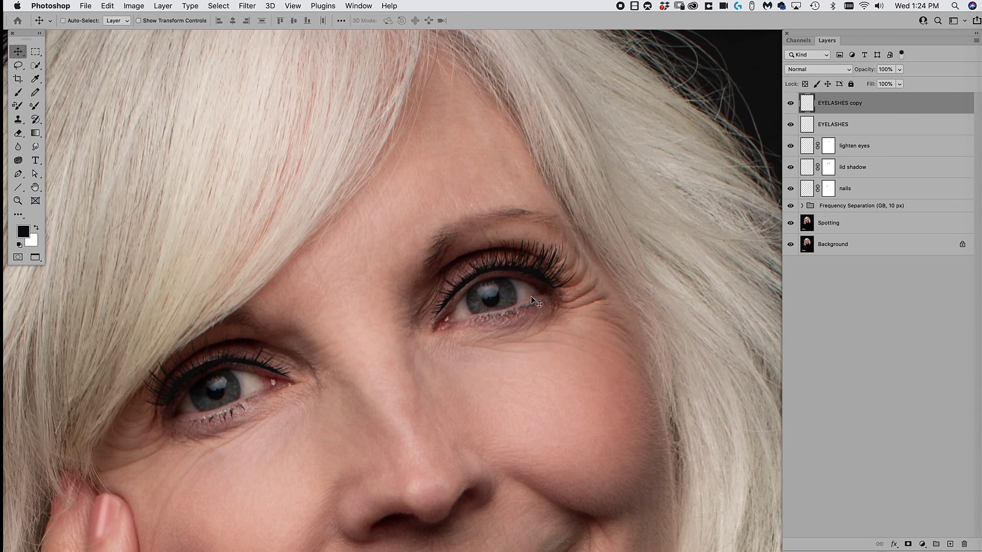
pyautogui.rightClick(523, 272)
pyautogui.click(527, 276)
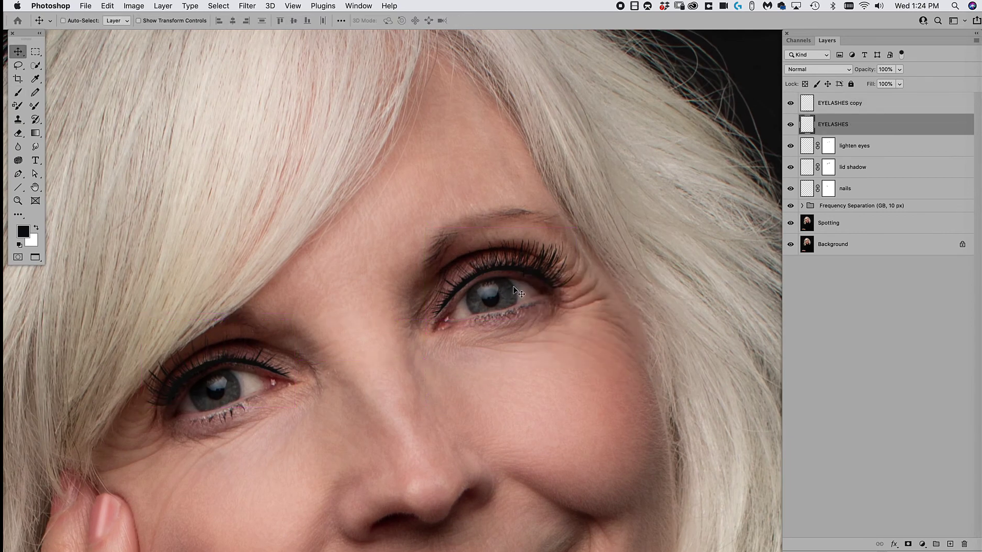
pyautogui.press('space')
pyautogui.moveTo(517, 276); pyautogui.dragTo(520, 281)
pyautogui.press('super+0')
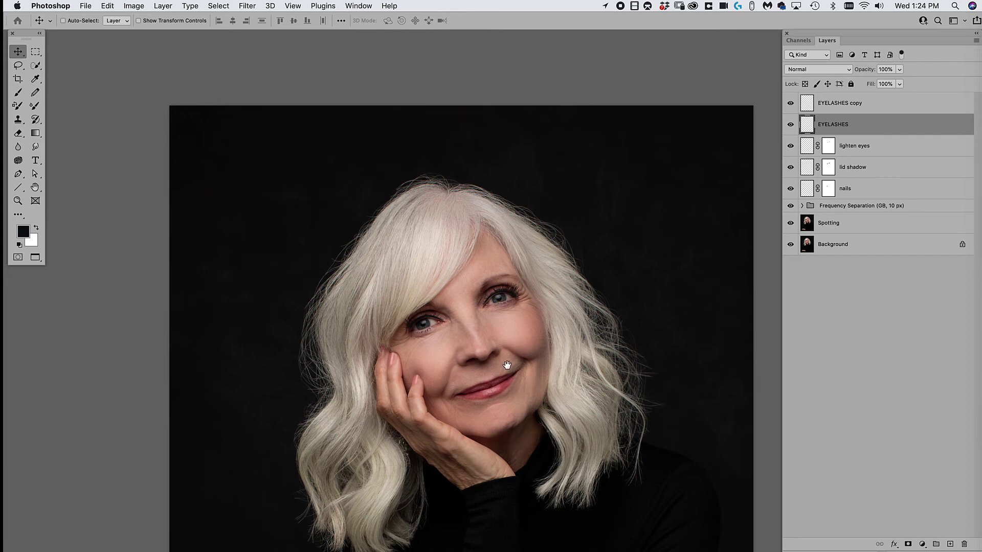
pyautogui.moveTo(529, 413); pyautogui.dragTo(542, 339)
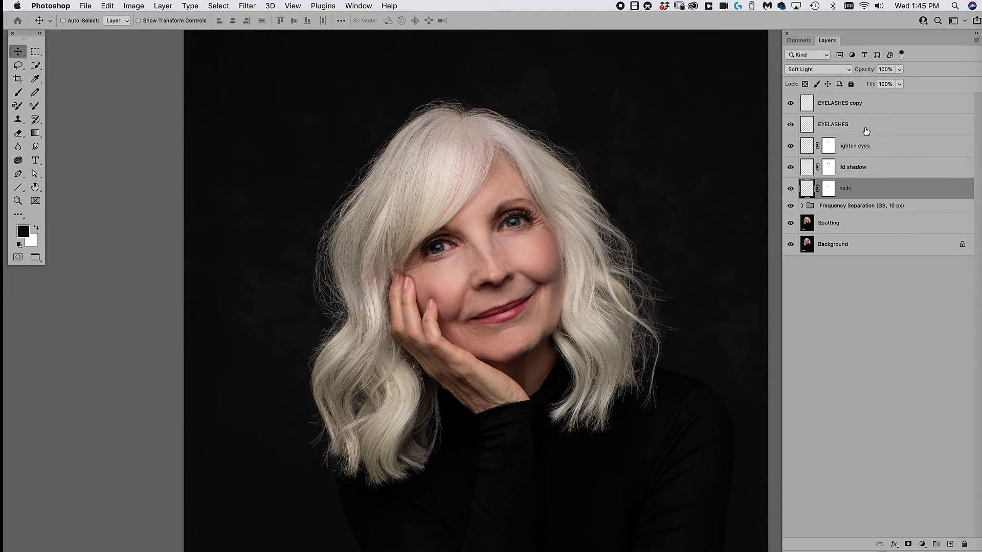
# - Group the layers from "nails" up to "EYELASHES copy" and name the group "ENHANCE"
pyautogui.keyDown('shift'); pyautogui.click(845, 109); pyautogui.keyUp('shift')
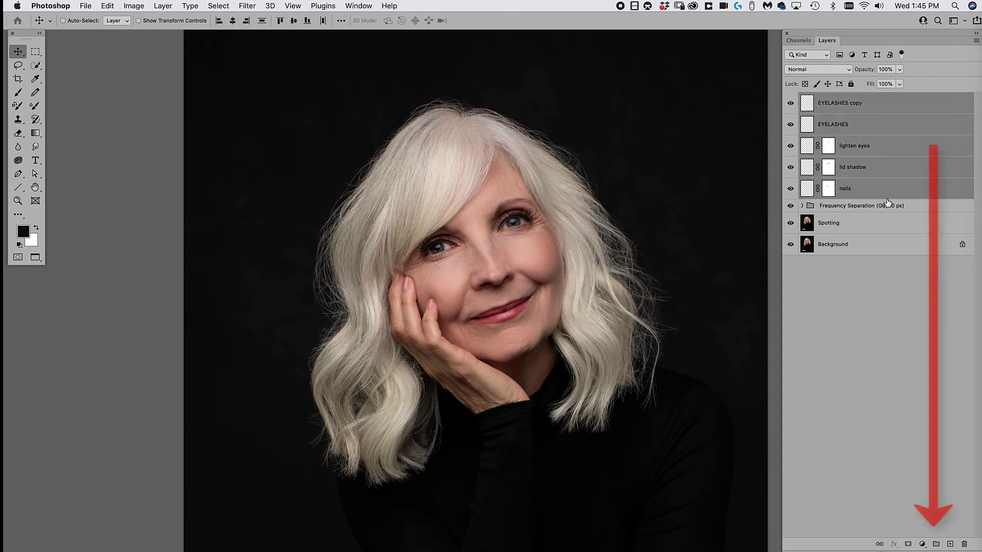
pyautogui.click(935, 545)
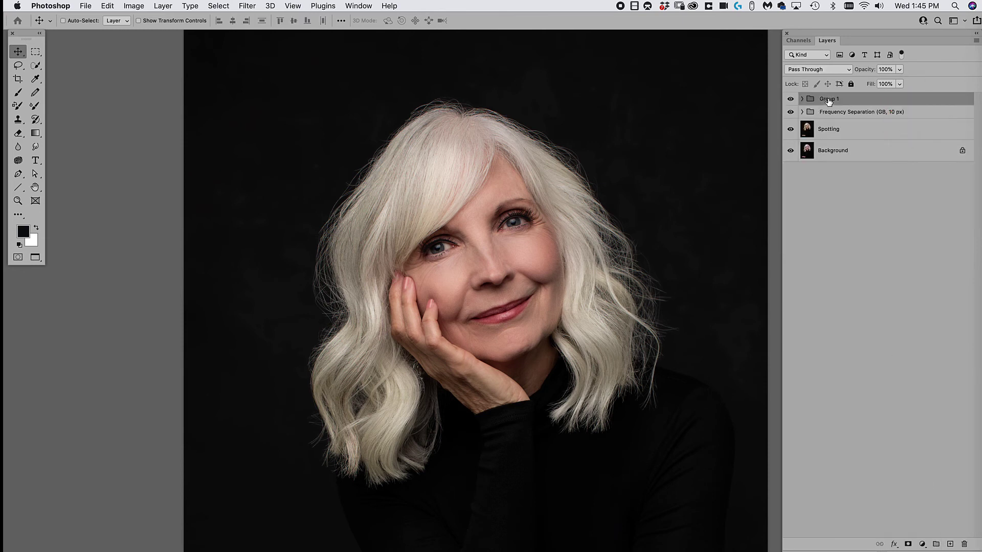
pyautogui.doubleClick(829, 100)
pyautogui.write('ENHANCE')
pyautogui.press('Return')
# - Compare the blue, green and red channels individually and duplicate the green channel
pyautogui.click(801, 41)
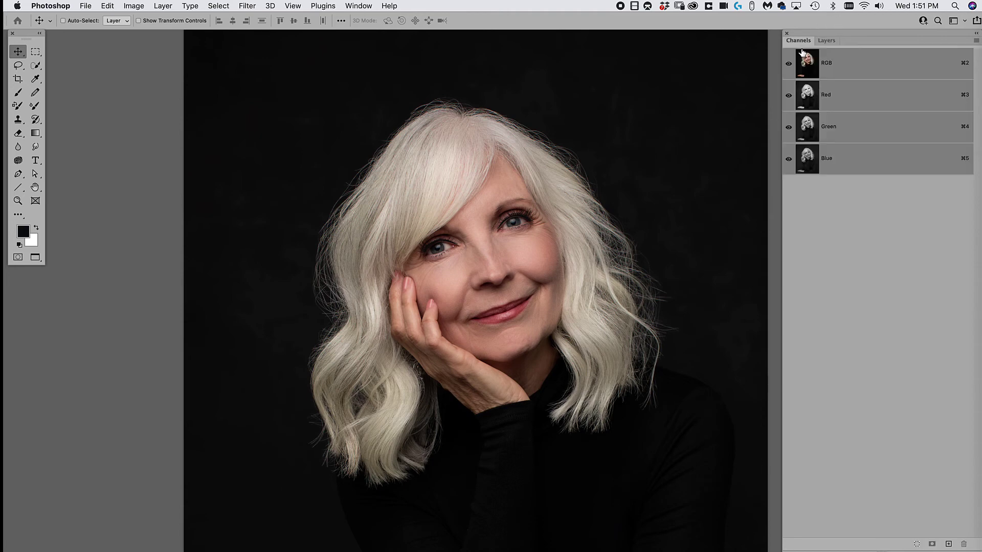
pyautogui.click(849, 166)
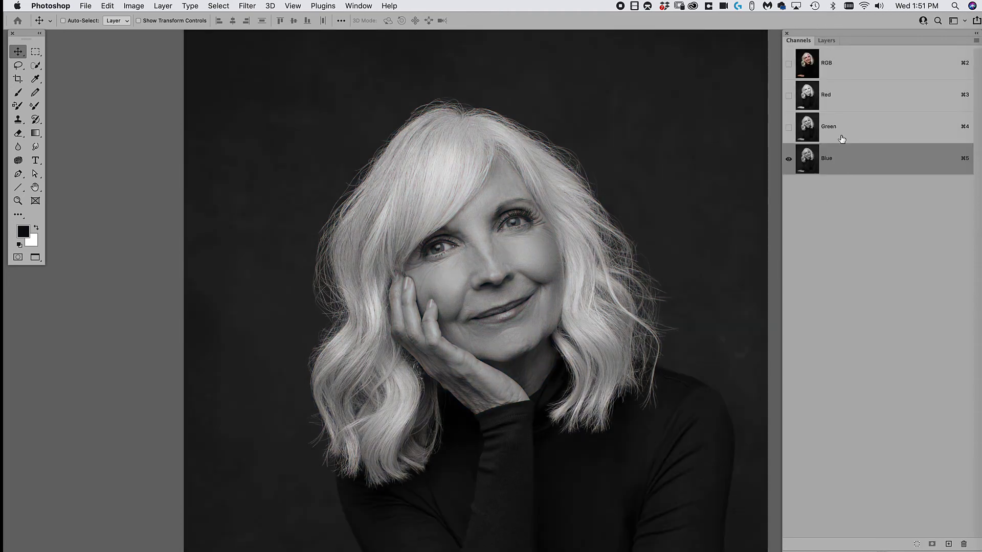
pyautogui.click(837, 130)
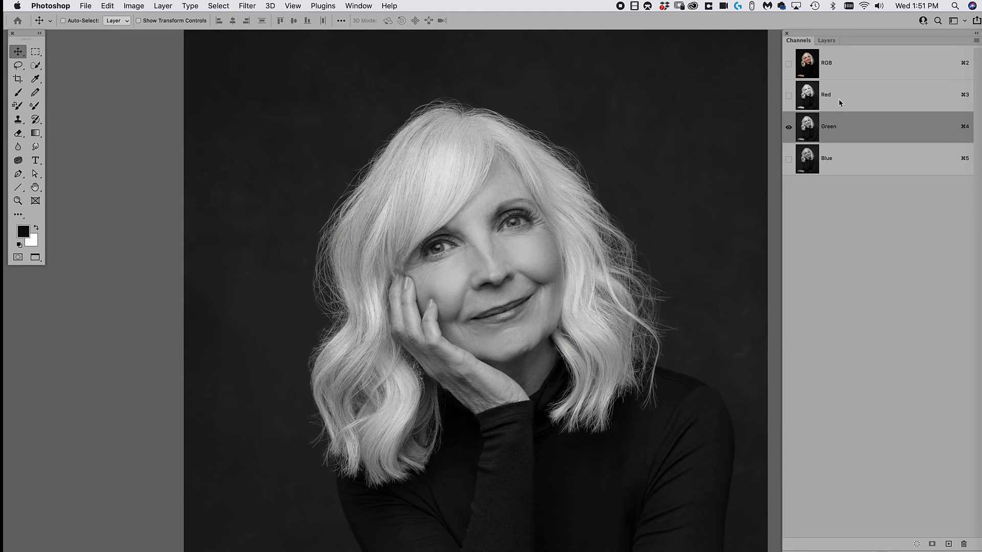
pyautogui.click(841, 100)
pyautogui.click(844, 132)
pyautogui.moveTo(833, 132); pyautogui.dragTo(948, 543)
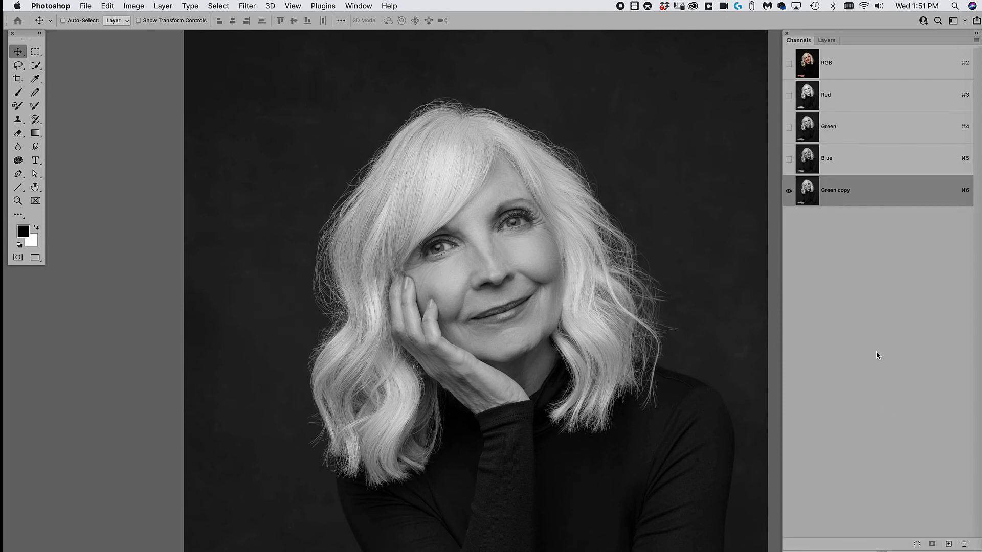
# - Darken the "Green copy" channel with Levels, setting the black input level to 117
pyautogui.press('super+l')
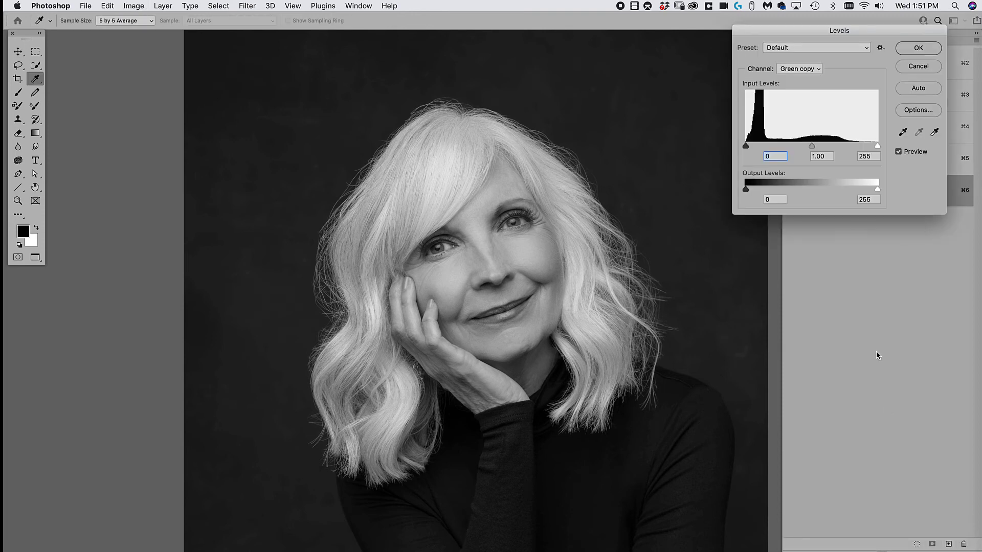
pyautogui.moveTo(746, 146); pyautogui.dragTo(807, 147)
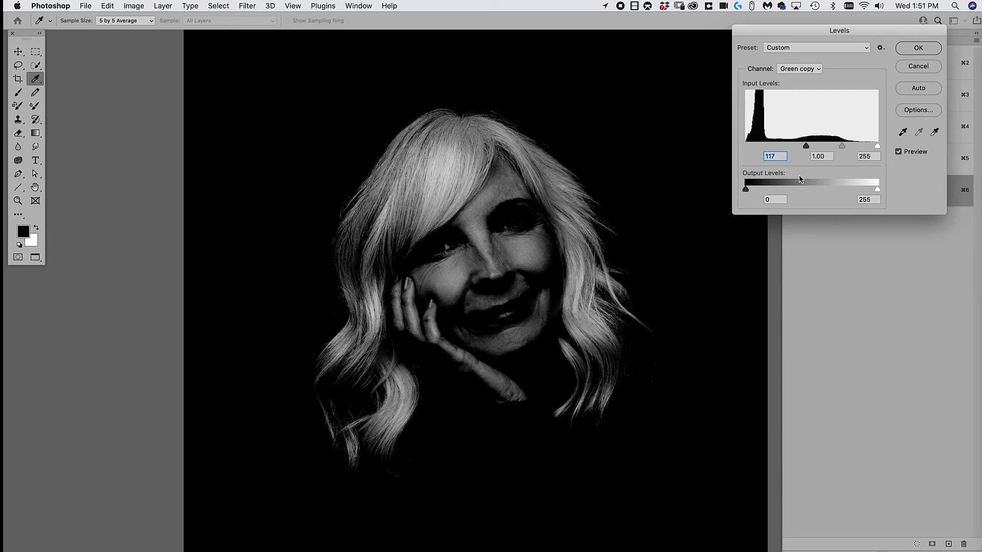
pyautogui.click(923, 49)
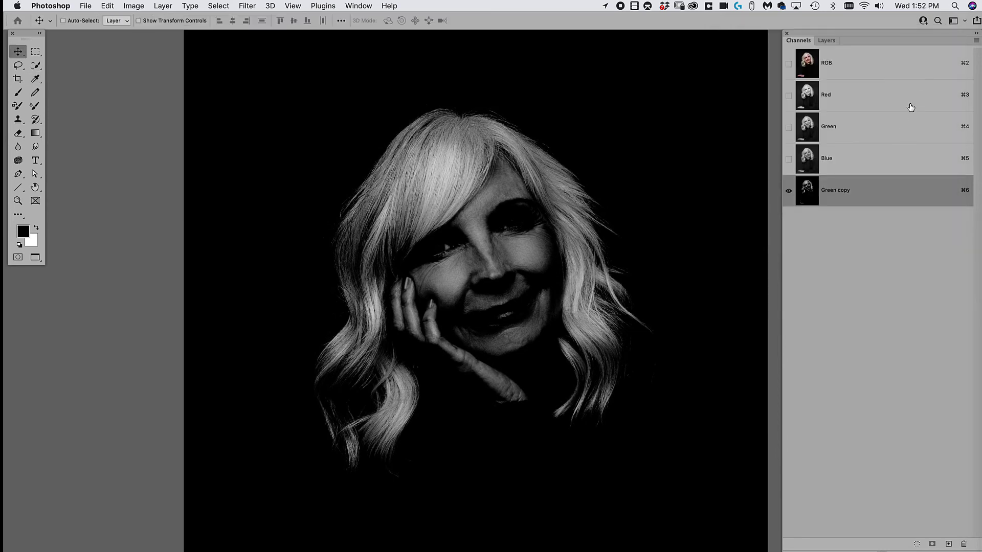
# - Apply Diffuse Glow to the "Green copy" channel with Graininess 0, Glow Amount 7 and Clear Amount 14
pyautogui.click(252, 5)
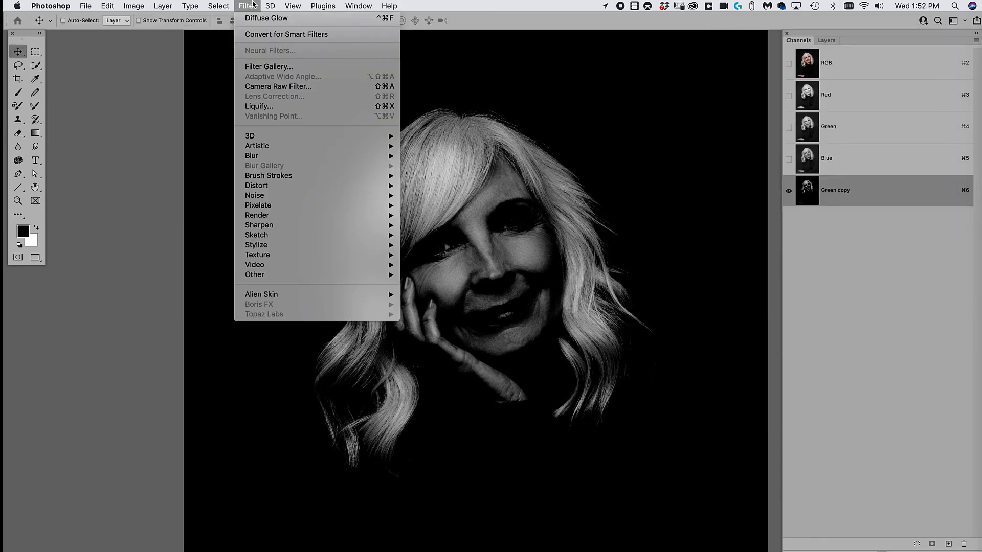
pyautogui.moveTo(283, 194)
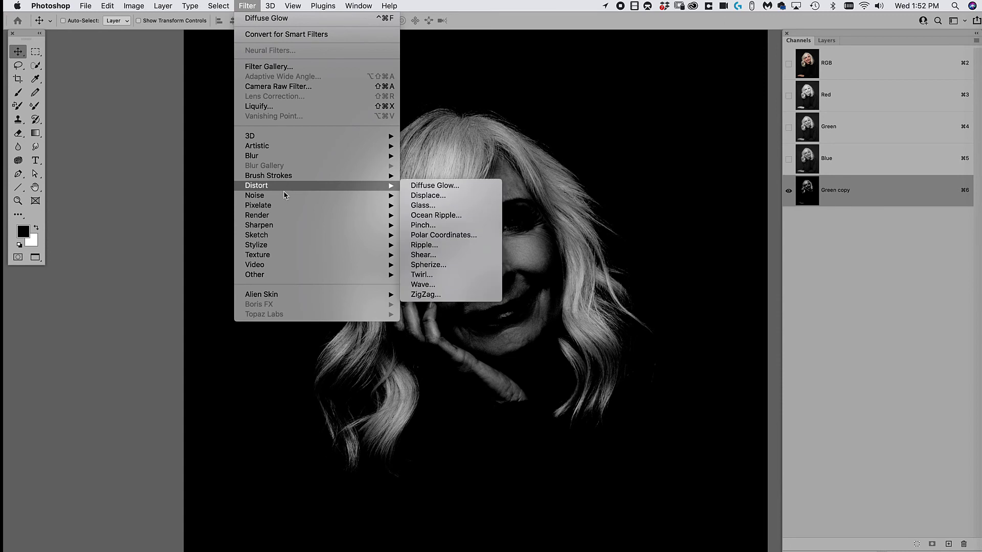
pyautogui.click(423, 187)
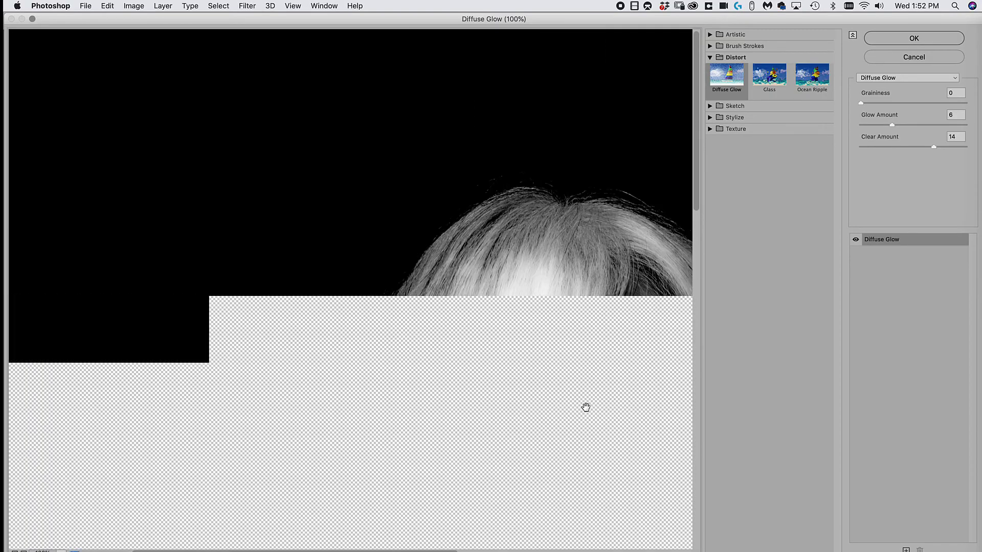
pyautogui.moveTo(585, 406); pyautogui.dragTo(415, 205)
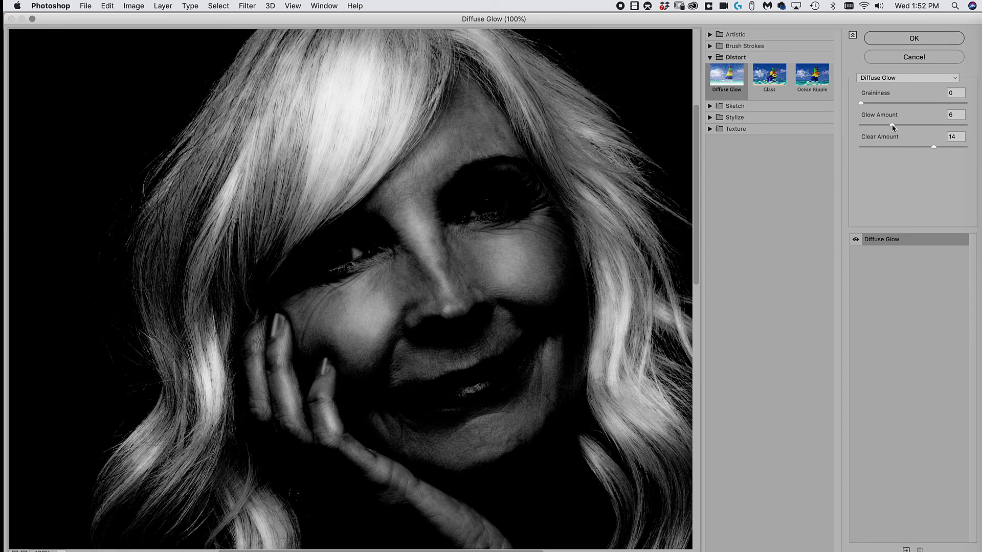
pyautogui.moveTo(892, 125); pyautogui.dragTo(849, 129)
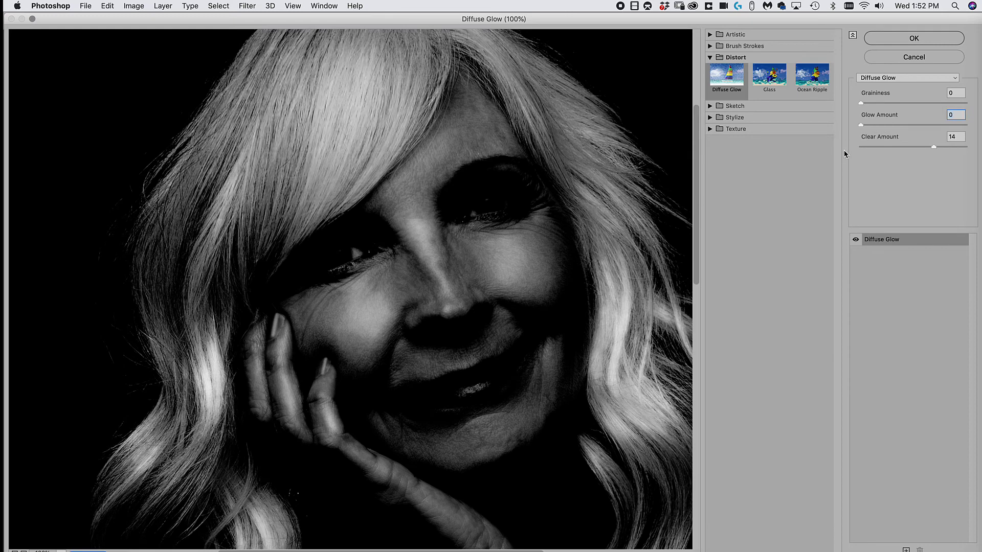
pyautogui.moveTo(860, 125); pyautogui.dragTo(899, 126)
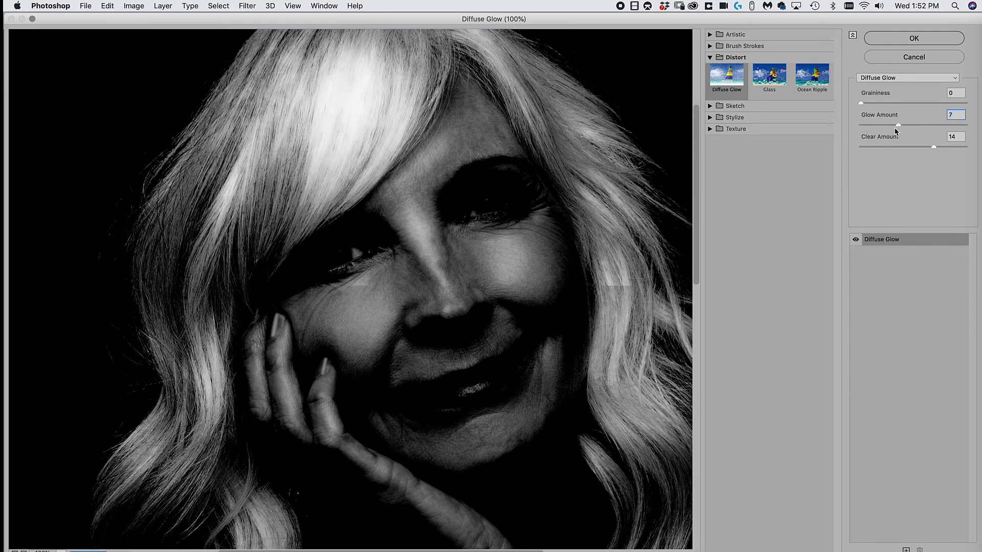
pyautogui.moveTo(933, 147); pyautogui.dragTo(856, 150)
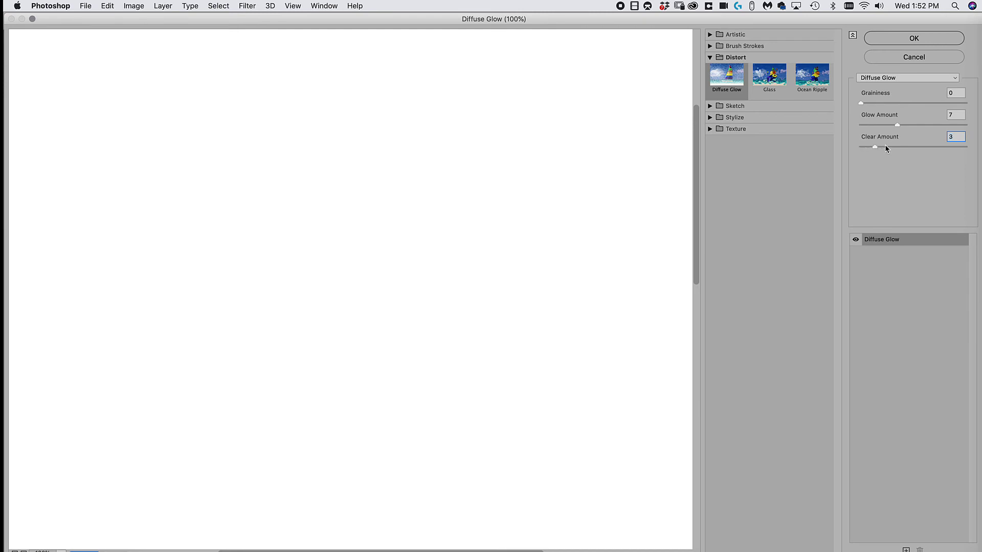
pyautogui.moveTo(886, 148); pyautogui.dragTo(930, 146)
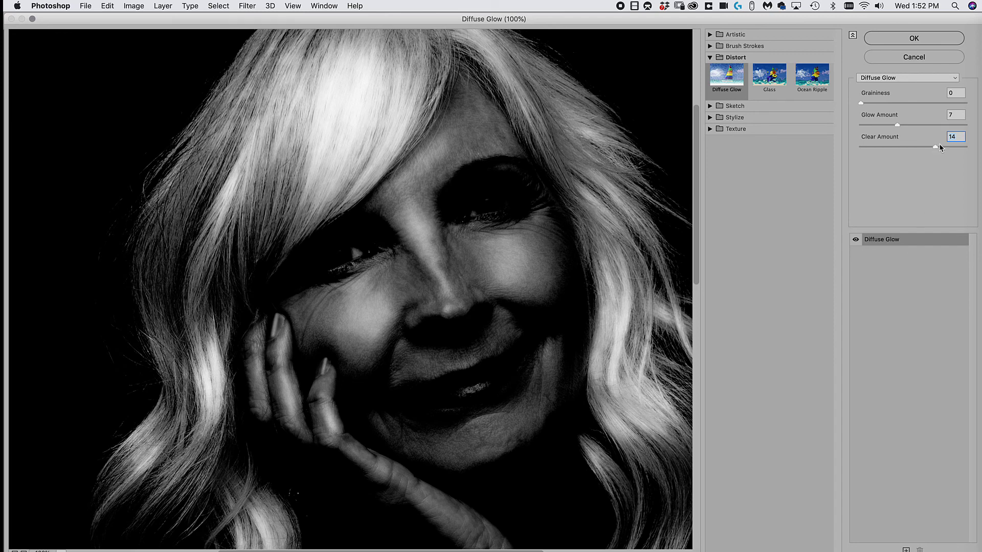
pyautogui.click(939, 40)
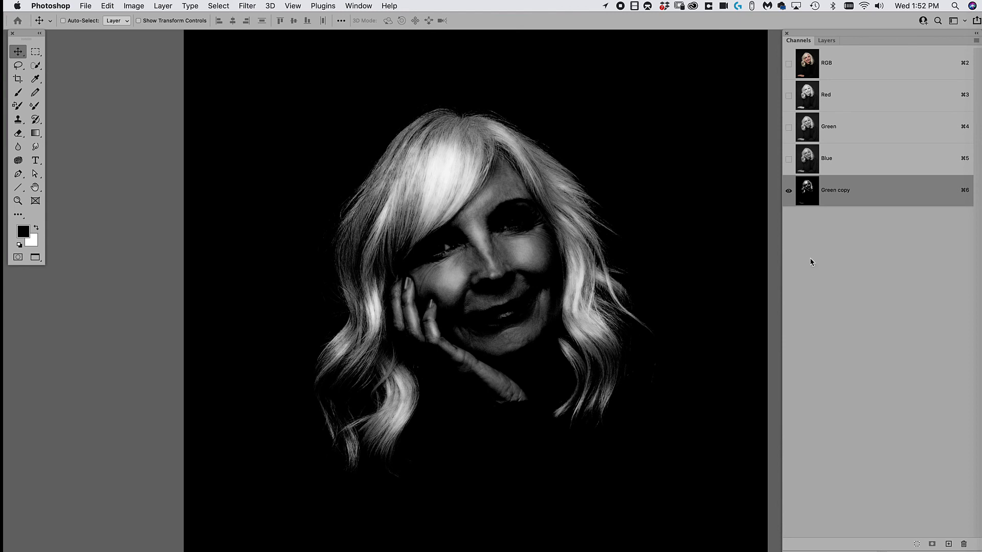
# - Load the "Green copy" channel as a selection and create a new layer named "glow" above the "ENHANCE" group
pyautogui.press('super')
pyautogui.keyDown('super'); pyautogui.click(807, 190); pyautogui.keyUp('super')
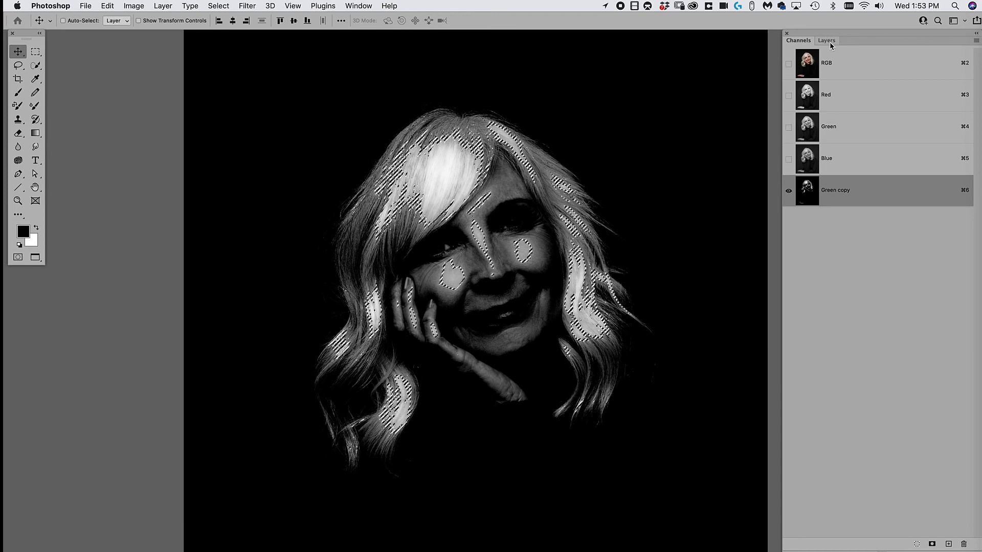
pyautogui.click(827, 41)
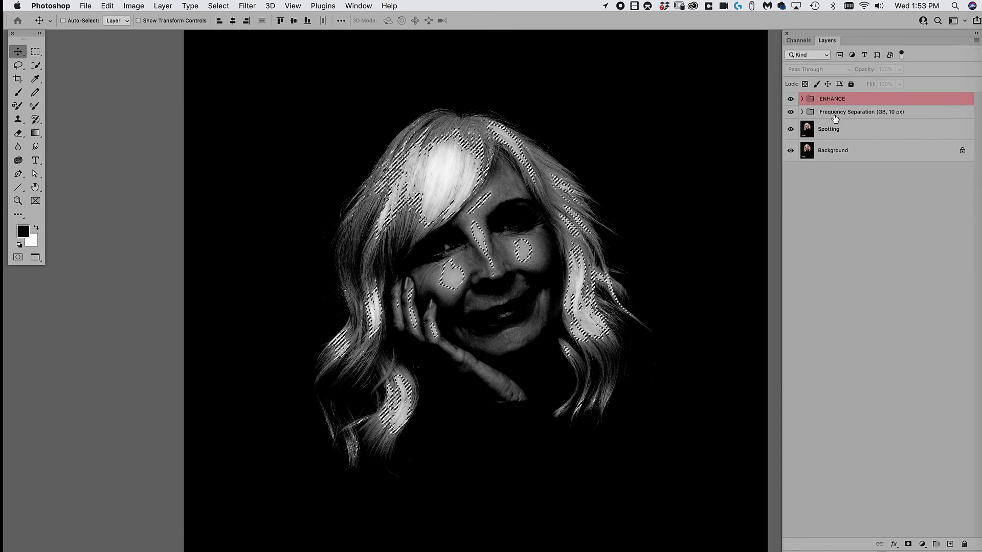
pyautogui.press('super+shift+n')
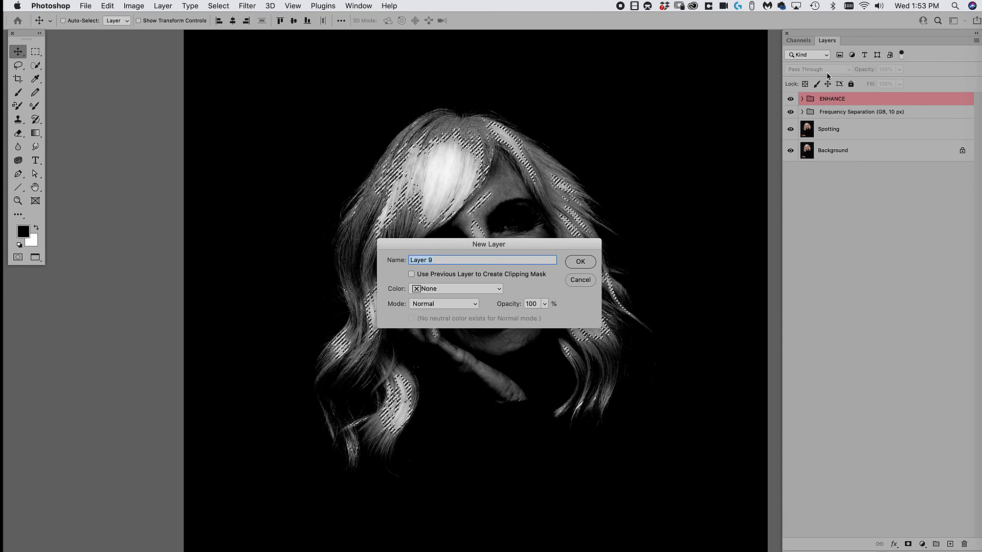
pyautogui.press('Return')
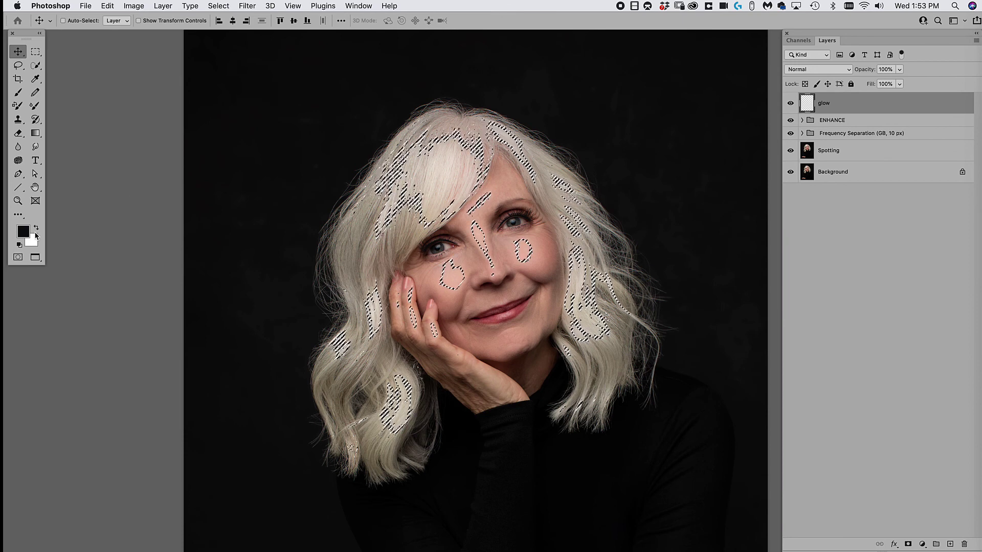
# - Fill the selection with white on the "glow" layer, add a layer mask from it, and compare before and after
pyautogui.press('super+BackSpace')
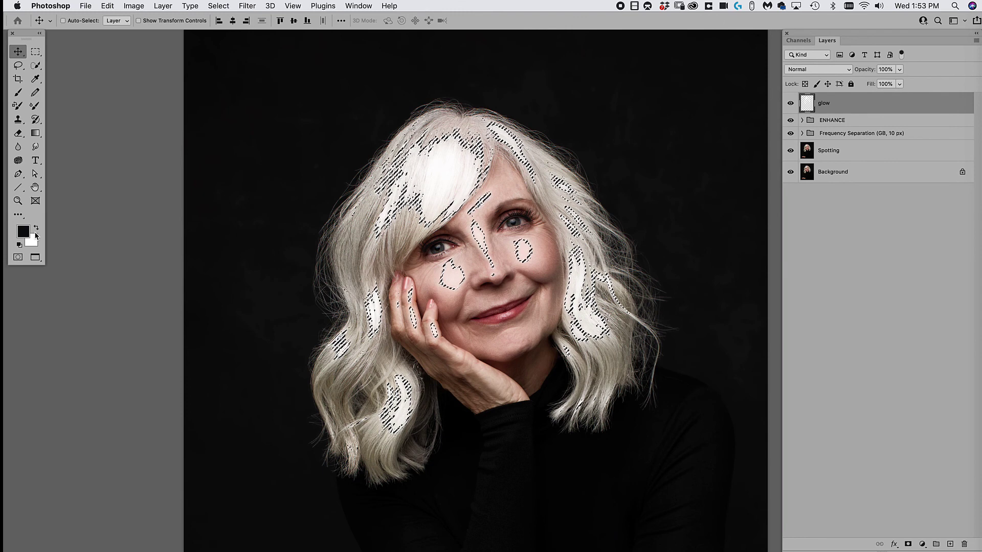
pyautogui.click(909, 545)
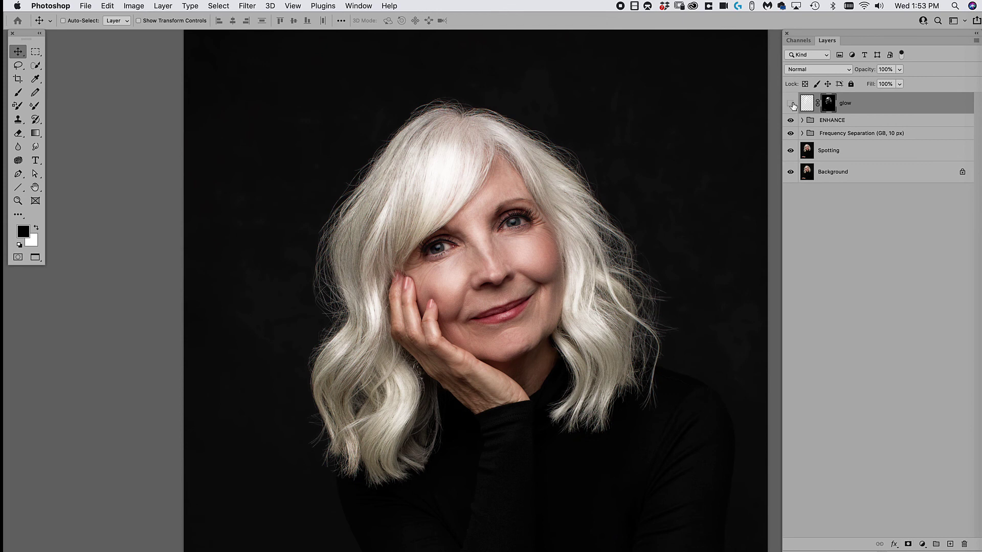
pyautogui.click(791, 104)
pyautogui.click(790, 104)
# - Try the Overlay blend mode on the "glow" layer and compare the portrait with and without it
pyautogui.click(818, 69)
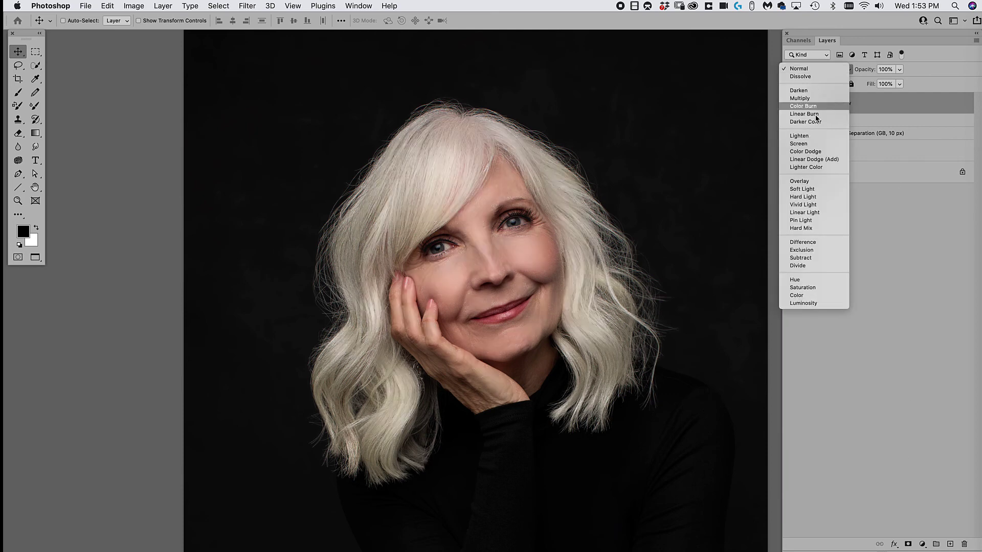
pyautogui.click(813, 181)
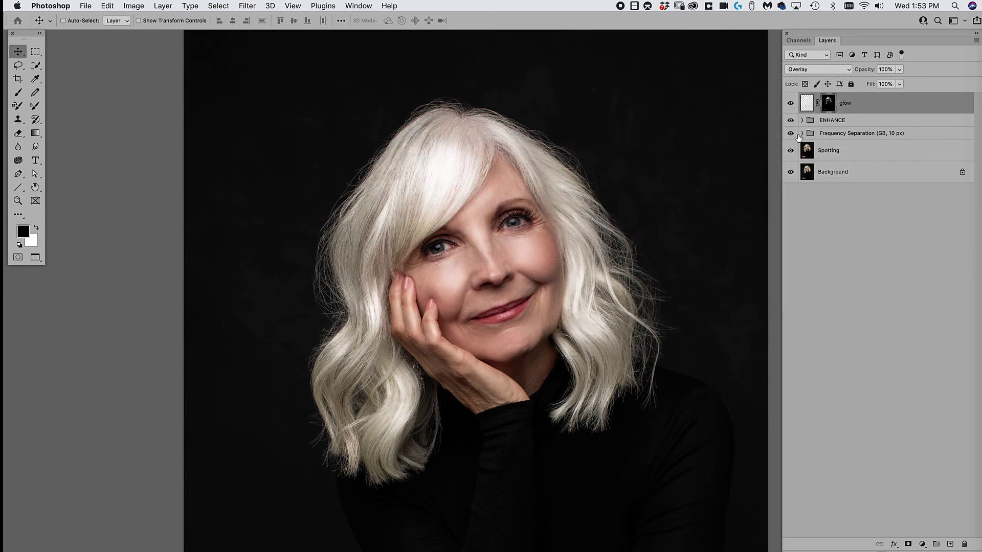
pyautogui.click(791, 104)
pyautogui.click(790, 103)
# - Set the "glow" layer's blend mode to Soft Light, compare before and after, and duplicate the layer
pyautogui.click(819, 72)
pyautogui.click(818, 76)
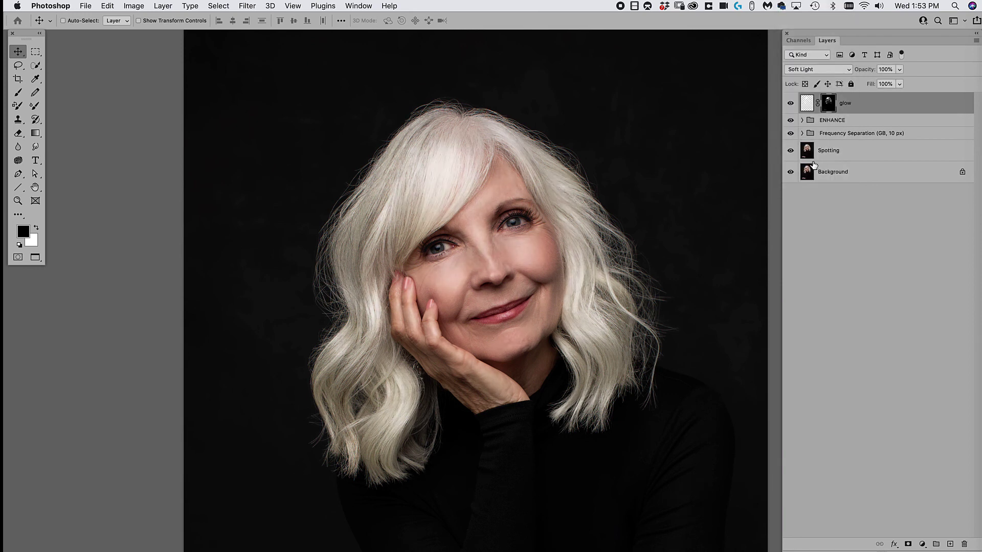
pyautogui.click(791, 104)
pyautogui.click(791, 103)
pyautogui.press('super+j')
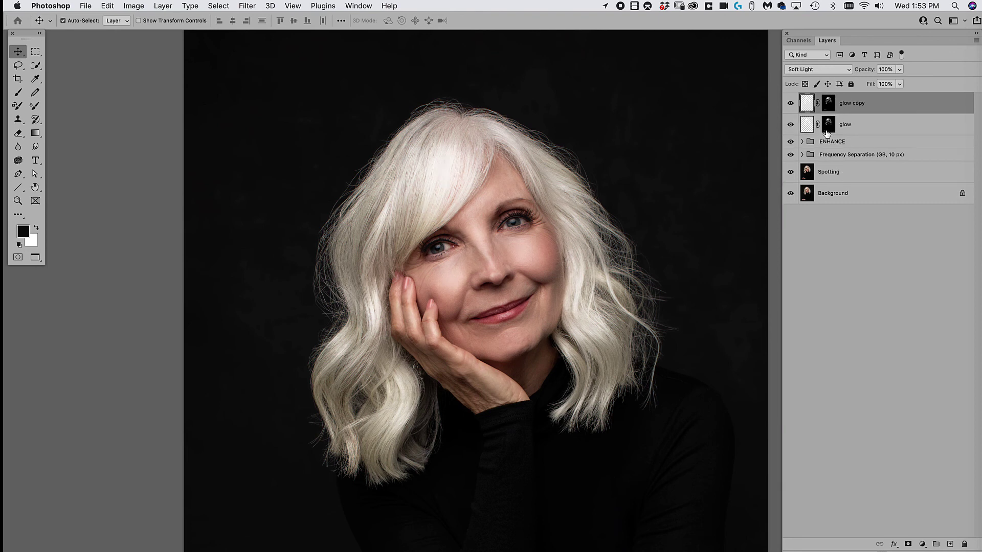
# - Fill the "glow copy" layer's mask with black and activate the Brush tool
pyautogui.click(828, 104)
pyautogui.hotkey('alt', 'BackSpace')
pyautogui.press('b')
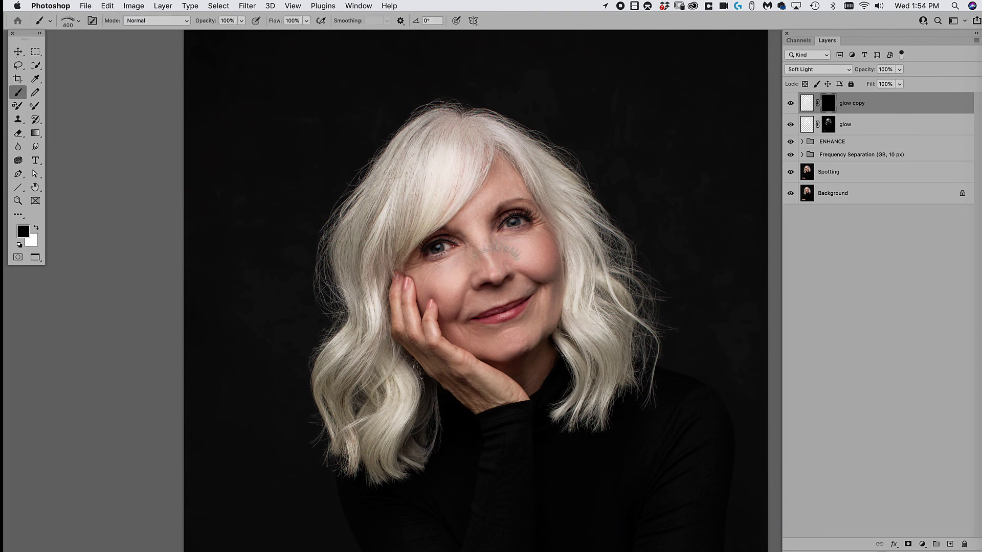
# - Choose the soft 277 px "reg brush" and paint white on the "glow copy" mask over the woman's face
pyautogui.click(68, 24)
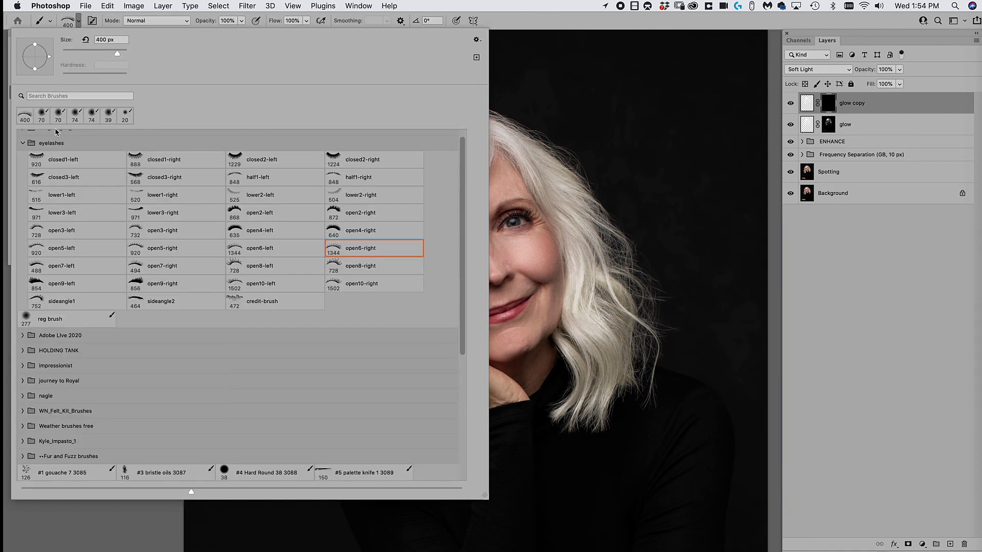
pyautogui.click(23, 144)
pyautogui.click(27, 159)
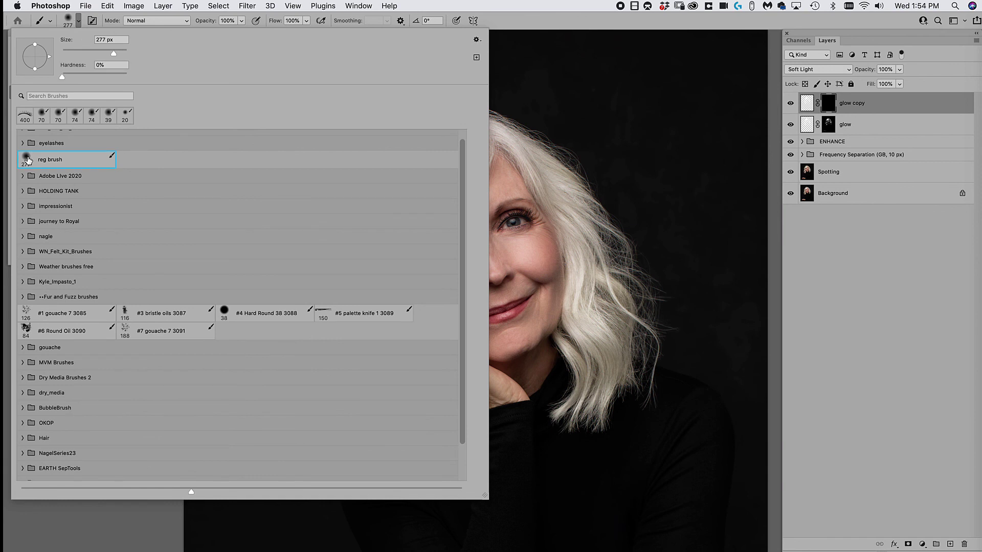
pyautogui.press('Return')
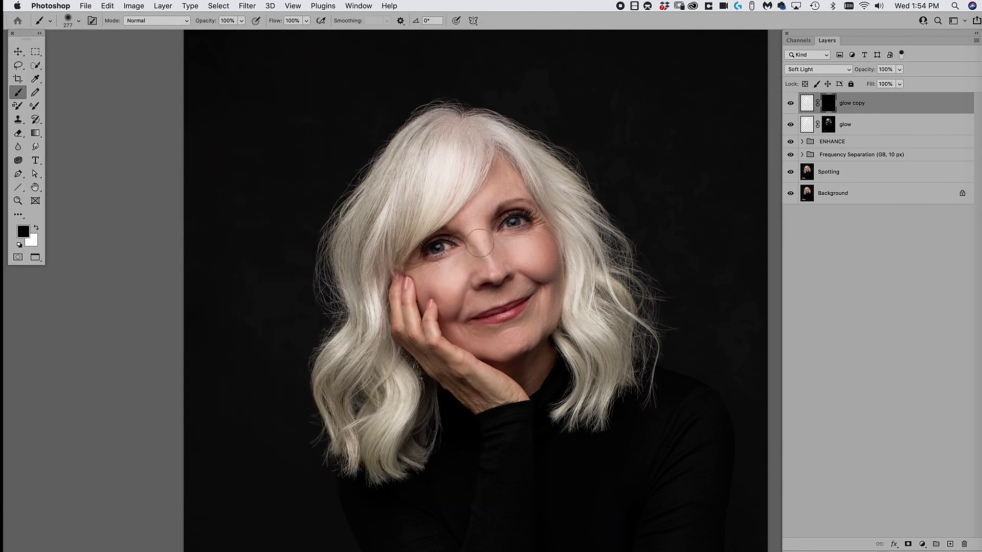
pyautogui.press('x')
pyautogui.moveTo(466, 265)
pyautogui.mouseDown()
pyautogui.moveTo(492, 201)
pyautogui.moveTo(444, 302)
pyautogui.moveTo(509, 270)
pyautogui.moveTo(522, 284)
pyautogui.moveTo(538, 271)
pyautogui.moveTo(526, 241)
pyautogui.moveTo(538, 252)
pyautogui.moveTo(473, 246)
pyautogui.moveTo(479, 195)
pyautogui.moveTo(452, 296)
pyautogui.mouseUp()
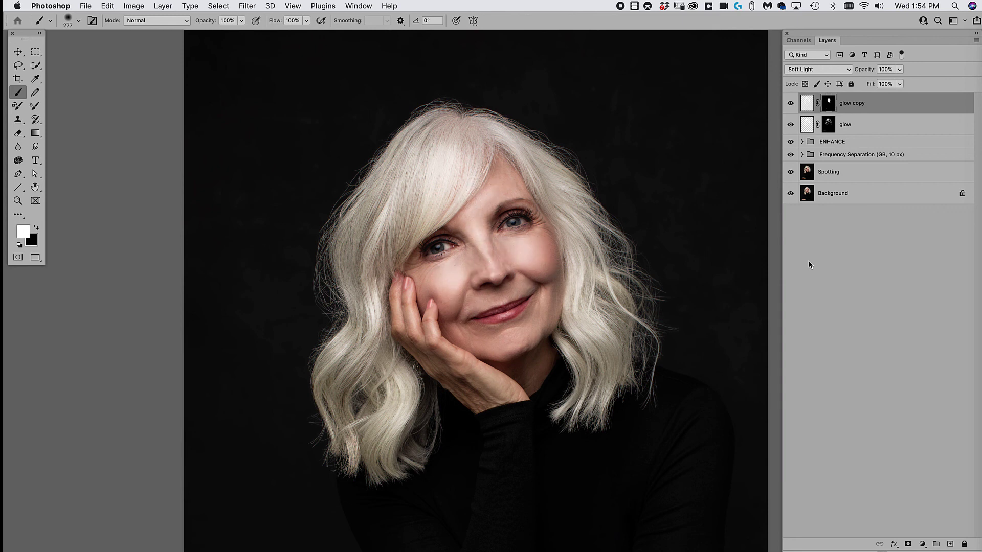
# - Lower the "glow copy" layer's opacity to 40% and compare the portrait with and without the glow layers
pyautogui.click(899, 72)
pyautogui.moveTo(876, 82); pyautogui.dragTo(872, 87)
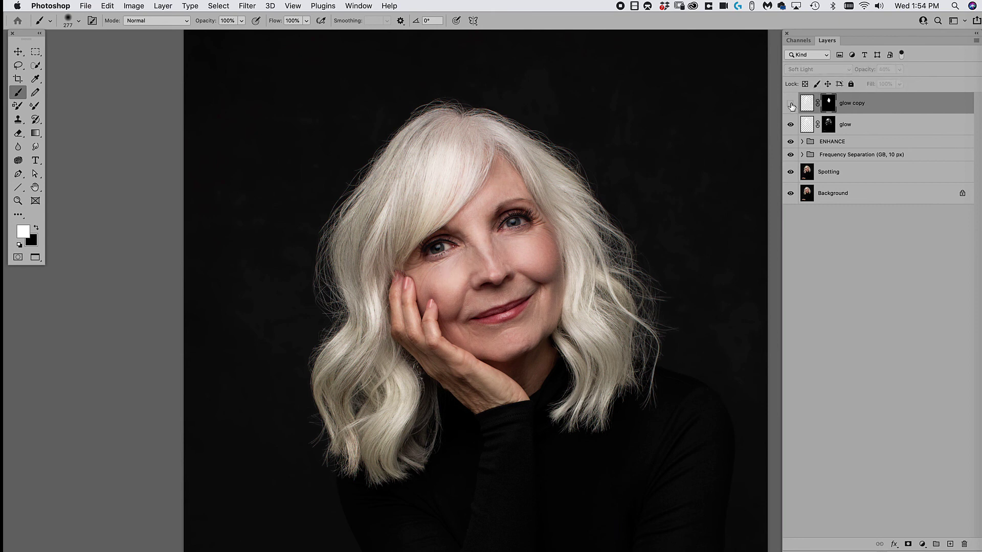
pyautogui.click(791, 125)
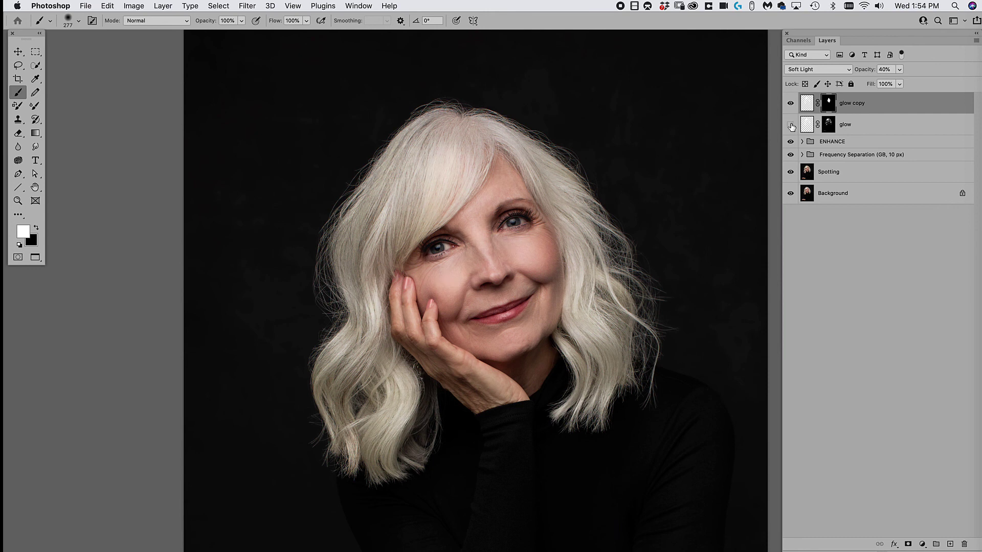
pyautogui.click(791, 126)
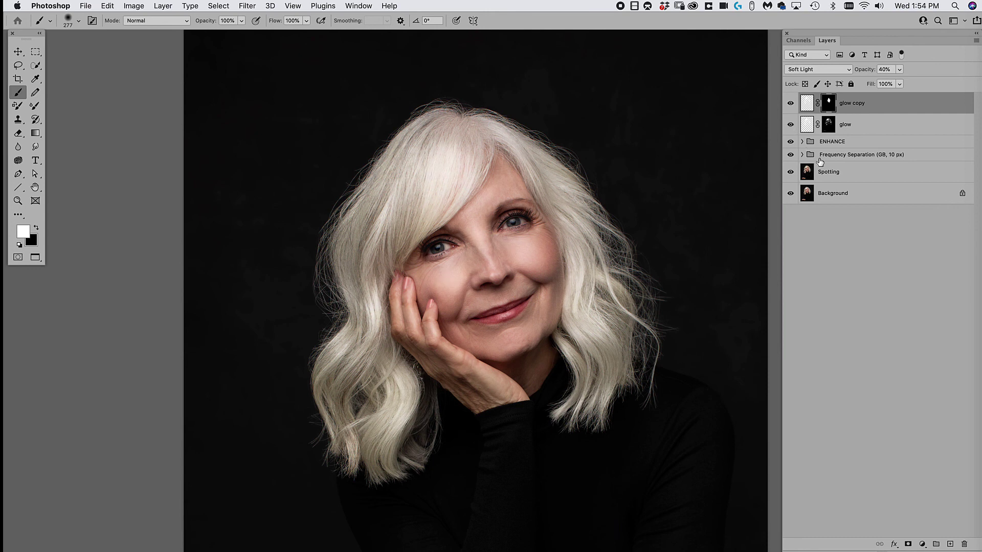
# - Move the "glow" and "glow copy" layers into the "ENHANCE" group, collapse it, and compare the portrait with and without the group
pyautogui.click(801, 142)
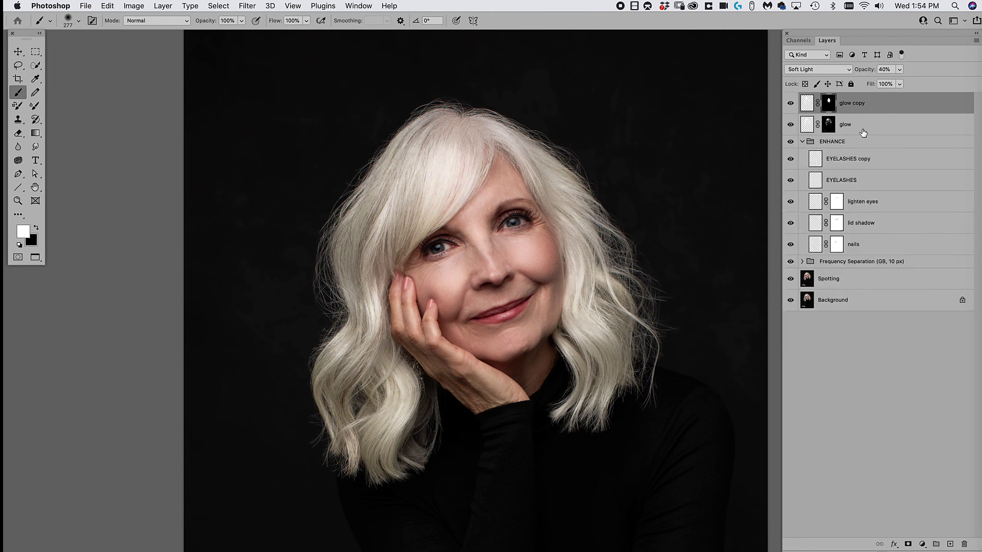
pyautogui.moveTo(857, 129); pyautogui.dragTo(832, 143)
pyautogui.press('x')
pyautogui.moveTo(851, 104); pyautogui.dragTo(845, 132)
pyautogui.click(802, 99)
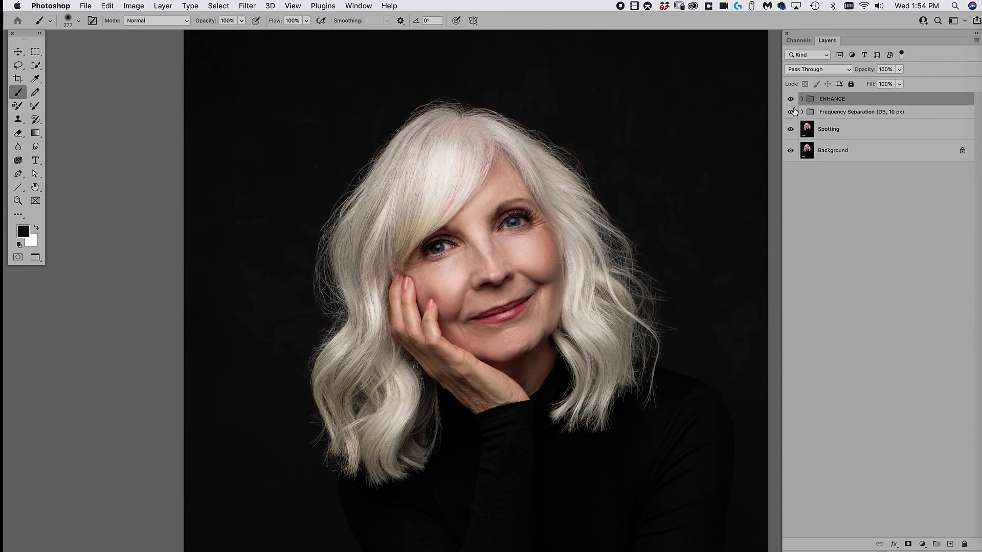
pyautogui.click(790, 99)
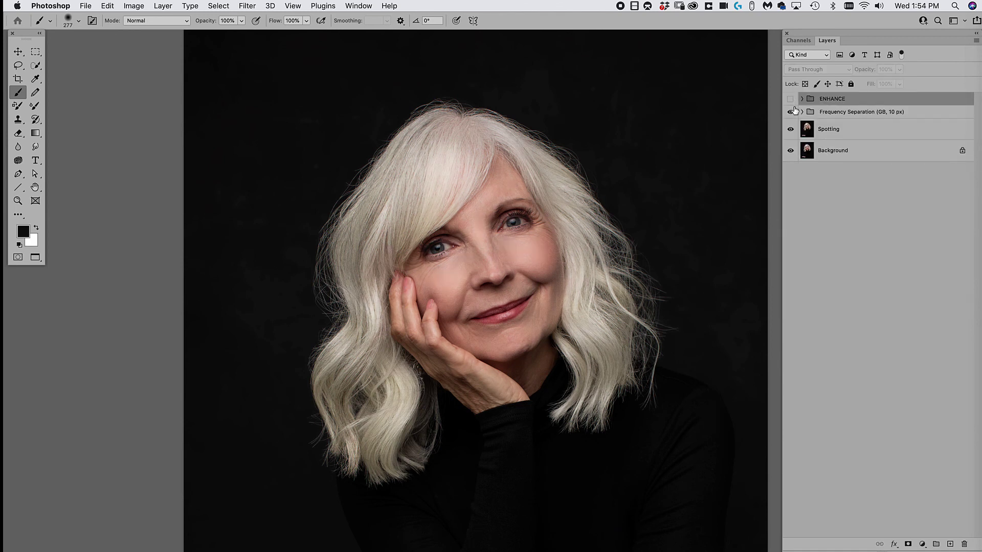
pyautogui.click(790, 100)
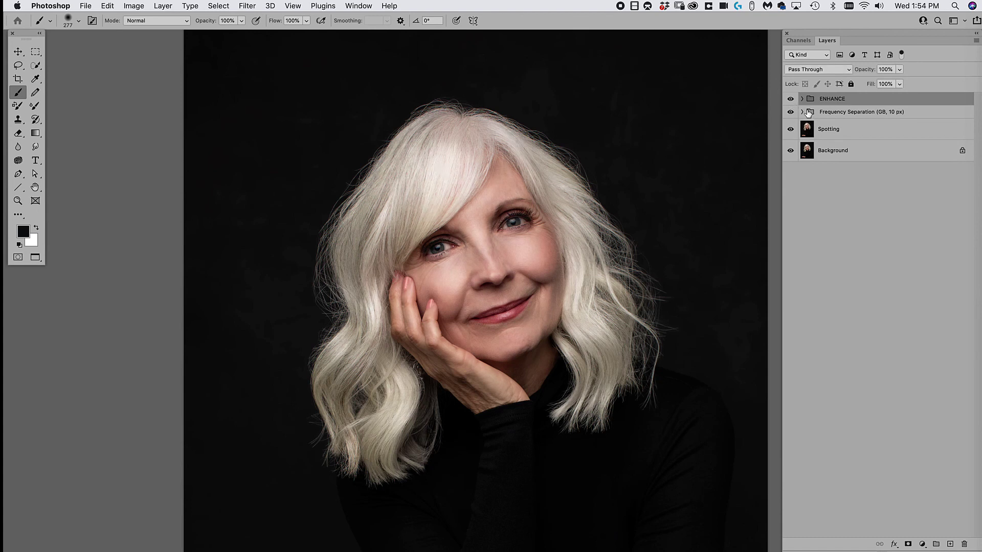